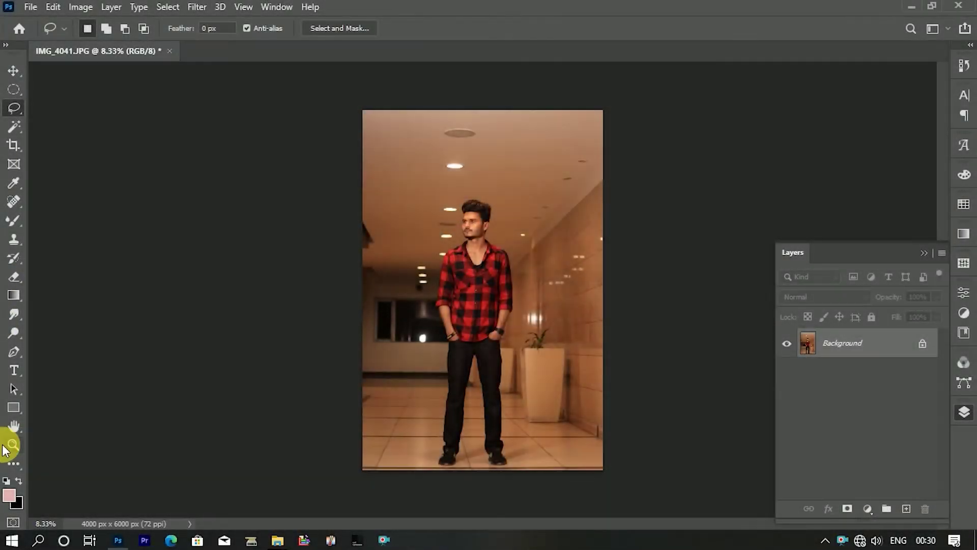
# Step: Zoom into the man's face, fit the photo on screen, then duplicate Background as Background copy
pyautogui.click(11, 444)
pyautogui.moveTo(497, 220); pyautogui.dragTo(524, 222)
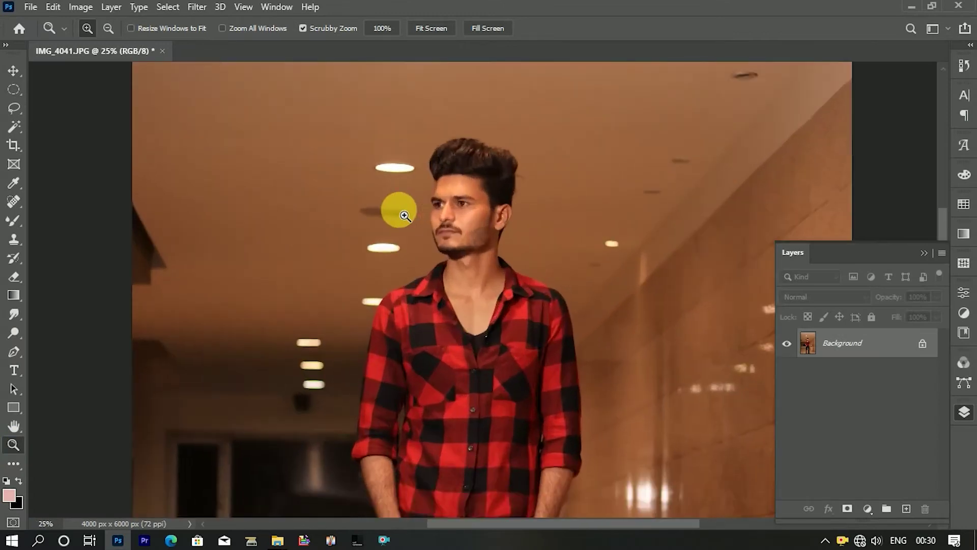
pyautogui.rightClick(524, 222)
pyautogui.click(535, 199)
pyautogui.rightClick(479, 269)
pyautogui.press('Escape')
pyautogui.moveTo(544, 282); pyautogui.dragTo(530, 290)
pyautogui.moveTo(861, 345); pyautogui.dragTo(906, 508)
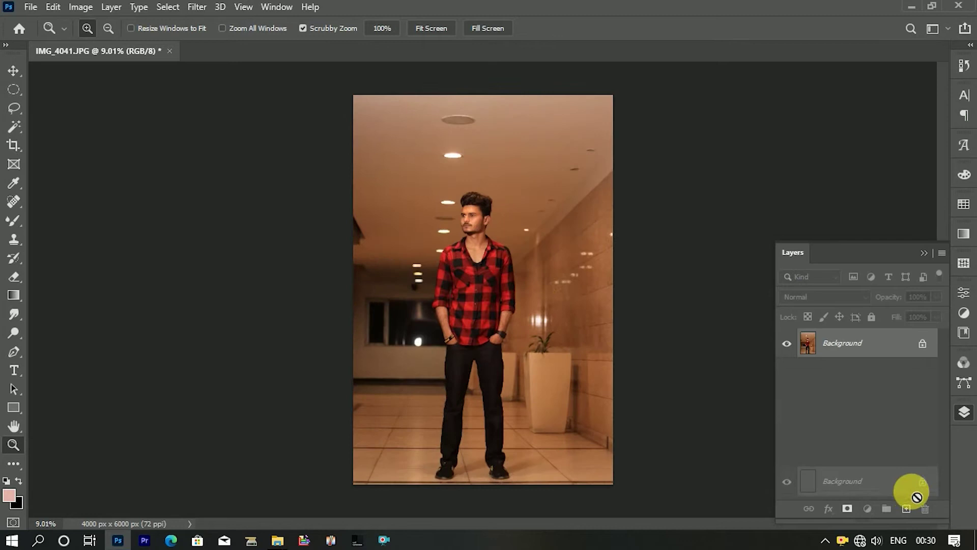
pyautogui.click(198, 7)
pyautogui.click(203, 111)
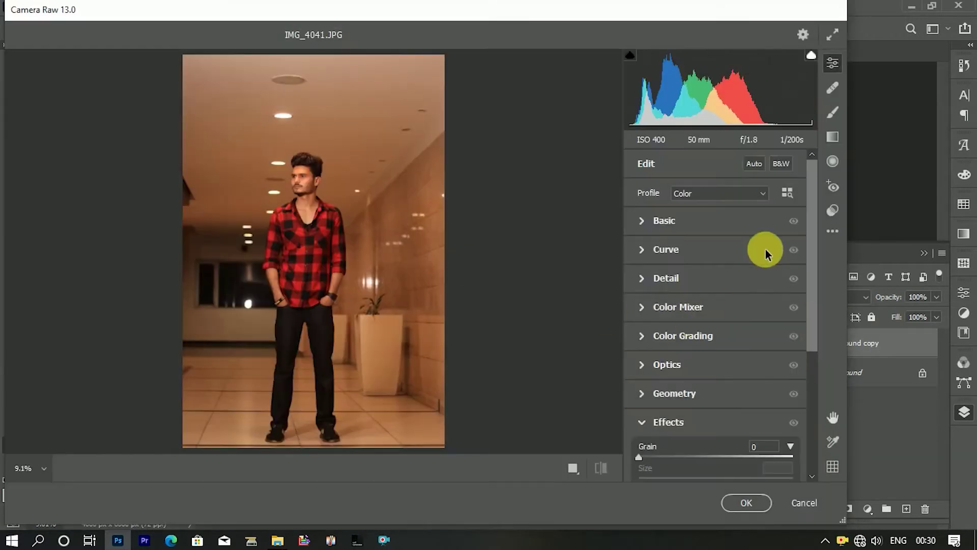
pyautogui.click(730, 218)
pyautogui.click(735, 299)
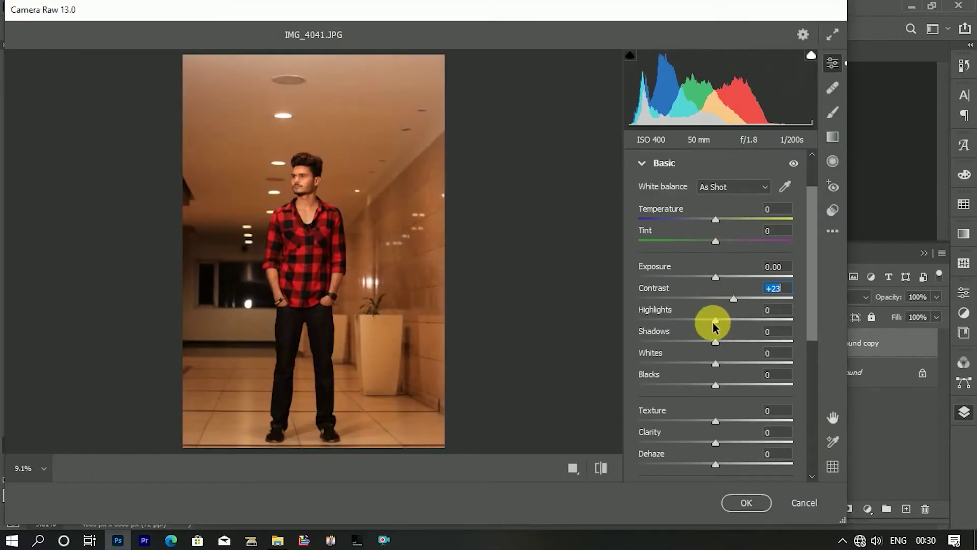
pyautogui.click(695, 319)
pyautogui.click(726, 298)
pyautogui.click(740, 341)
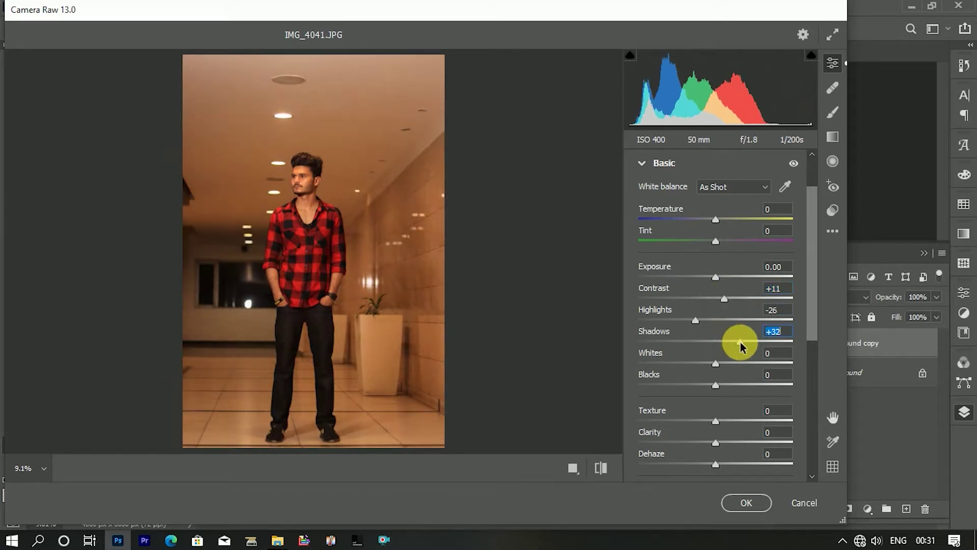
pyautogui.click(697, 364)
pyautogui.click(712, 385)
pyautogui.moveTo(715, 422); pyautogui.dragTo(737, 422)
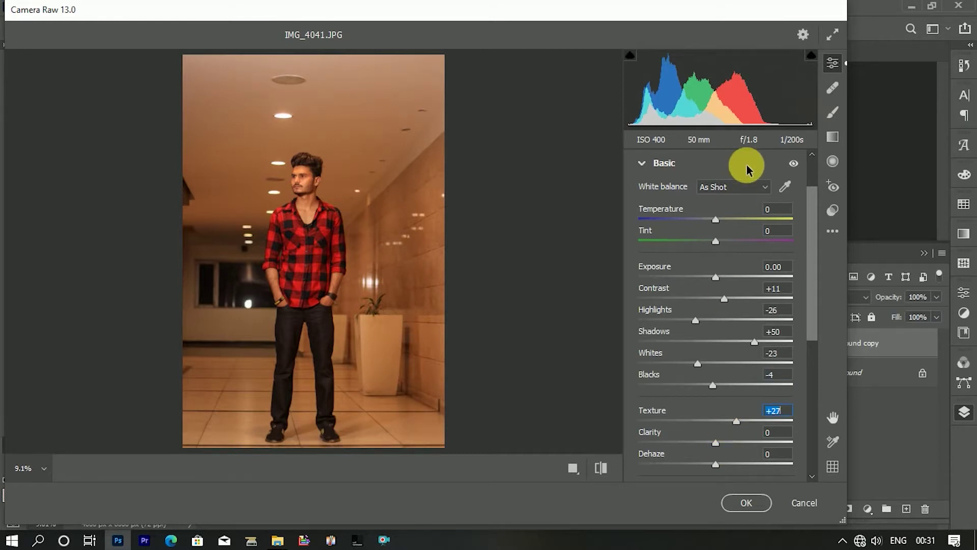
pyautogui.scroll(-3, 712, 305)
pyautogui.scroll(-2, 694, 448)
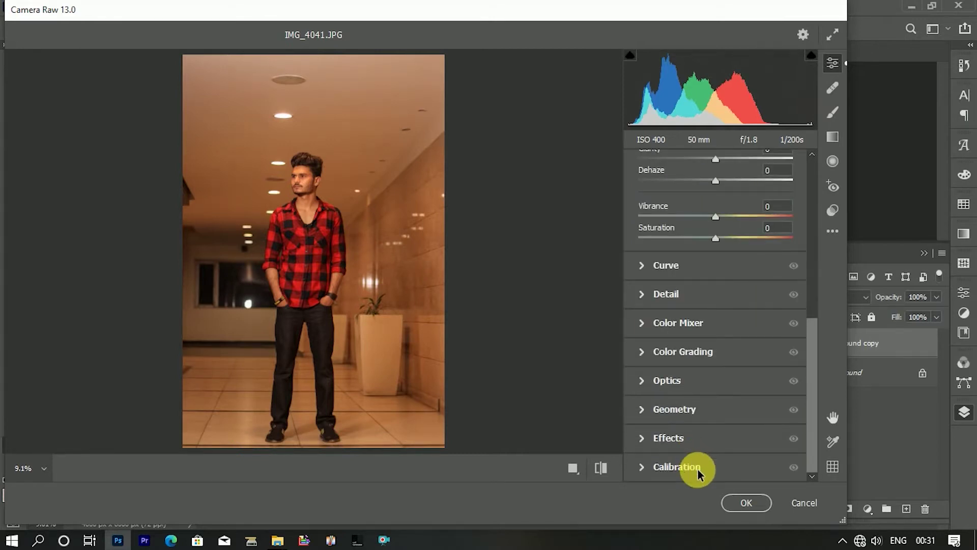
pyautogui.click(698, 470)
pyautogui.moveTo(719, 379)
pyautogui.mouseDown()
pyautogui.moveTo(597, 362)
pyautogui.moveTo(938, 388)
pyautogui.moveTo(597, 344)
pyautogui.mouseUp()
pyautogui.moveTo(732, 266); pyautogui.dragTo(619, 264)
pyautogui.moveTo(722, 401)
pyautogui.mouseDown()
pyautogui.moveTo(638, 402)
pyautogui.moveTo(787, 412)
pyautogui.mouseUp()
pyautogui.moveTo(715, 446)
pyautogui.mouseDown()
pyautogui.moveTo(598, 442)
pyautogui.moveTo(848, 456)
pyautogui.mouseUp()
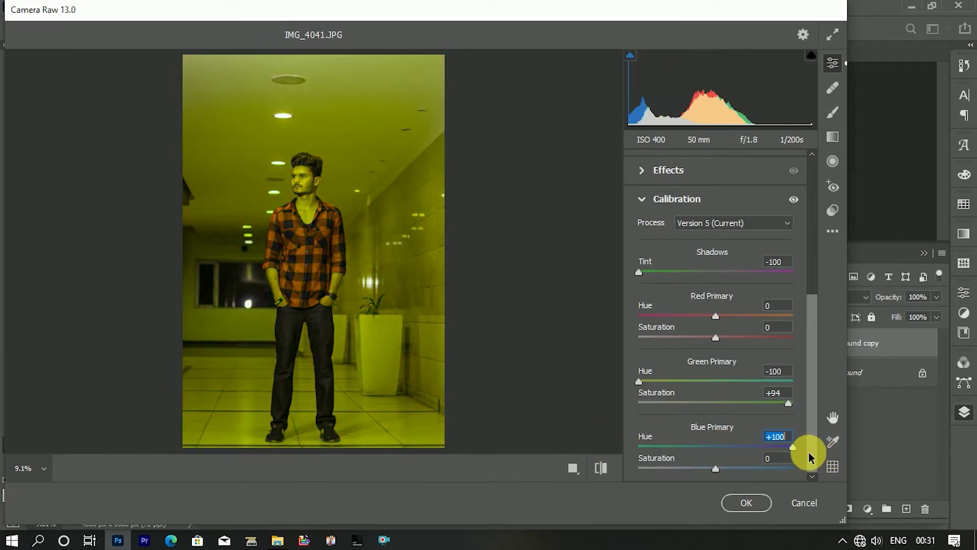
pyautogui.click(801, 502)
pyautogui.click(196, 7)
# Step: Apply Camera Raw tones: Contrast +9, Highlights -40, Shadows +51, Whites -21, Blacks -21
pyautogui.click(247, 127)
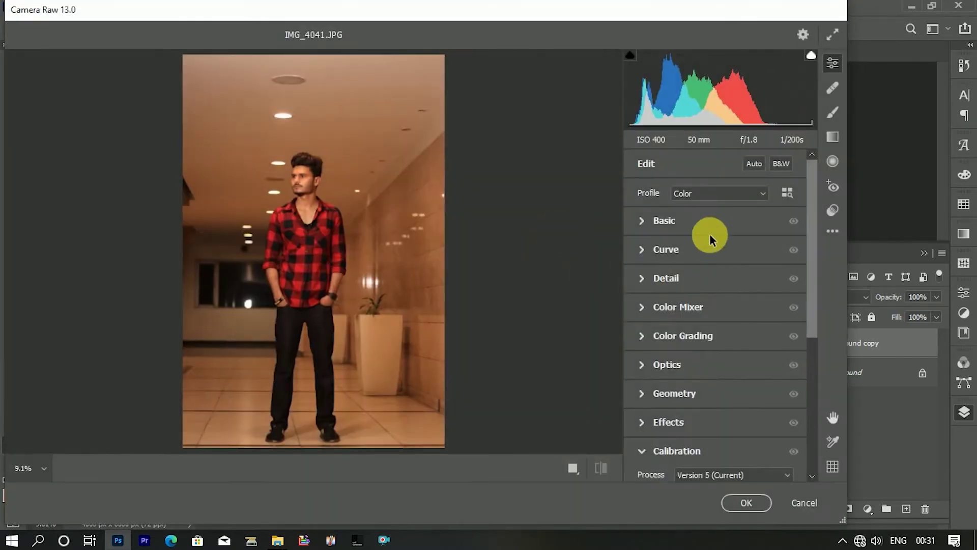
pyautogui.click(708, 232)
pyautogui.click(734, 299)
pyautogui.moveTo(715, 319)
pyautogui.mouseDown()
pyautogui.moveTo(684, 320)
pyautogui.moveTo(733, 341)
pyautogui.moveTo(690, 363)
pyautogui.mouseUp()
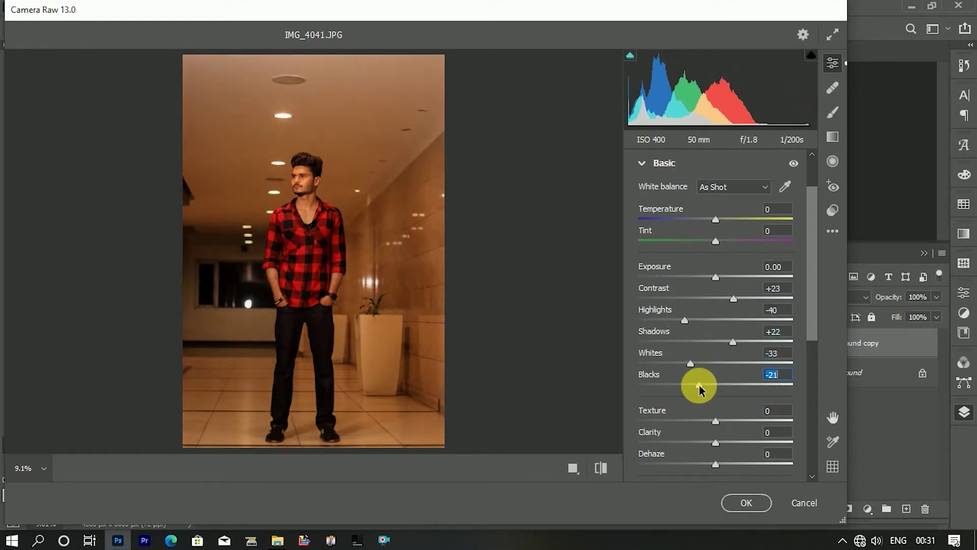
pyautogui.moveTo(731, 299); pyautogui.dragTo(722, 299)
pyautogui.moveTo(733, 342); pyautogui.dragTo(755, 341)
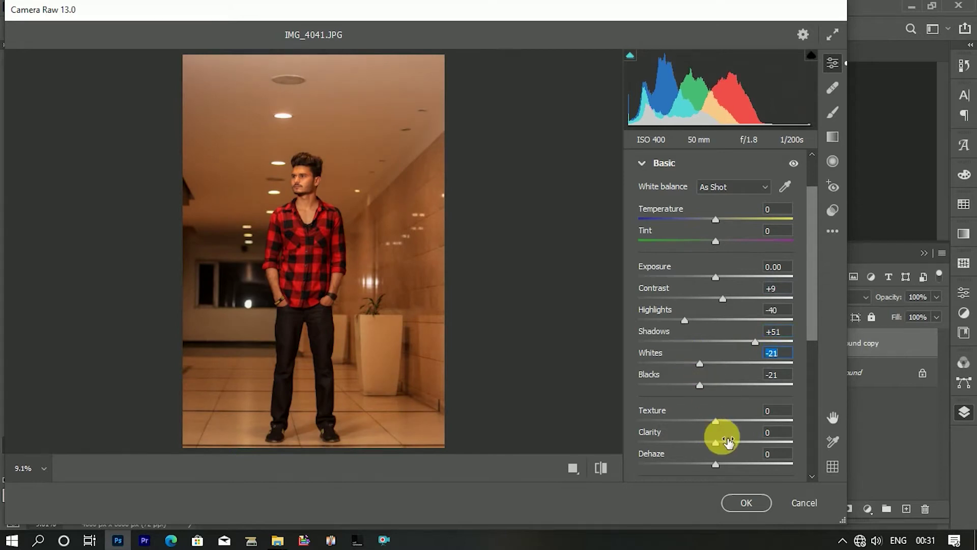
pyautogui.click(746, 504)
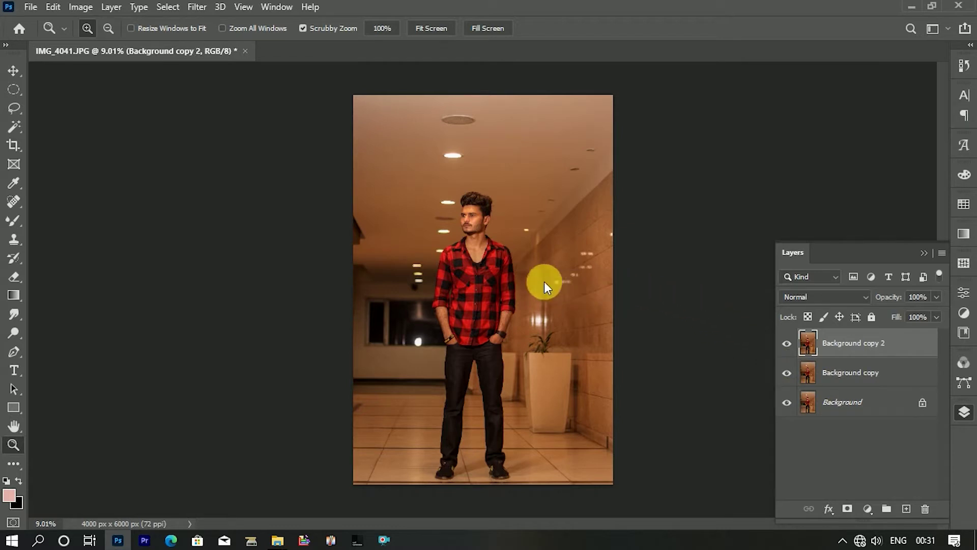
# Step: Apply Camera Raw calibration: Blue Primary hue and saturation +100, Green Primary hue -100
pyautogui.hotkey('ctrl', 'shift', 'a')
pyautogui.scroll(-3, 701, 459)
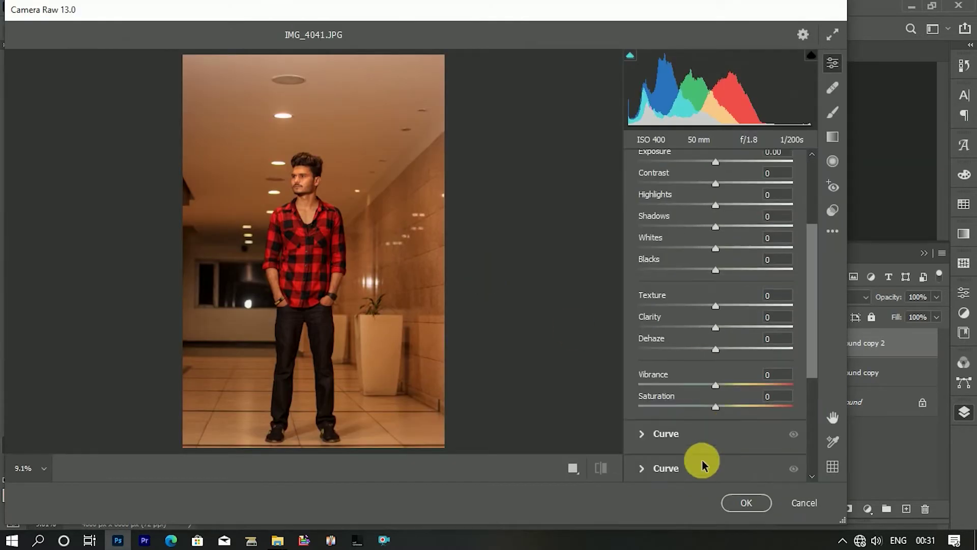
pyautogui.scroll(-4, 710, 468)
pyautogui.click(710, 468)
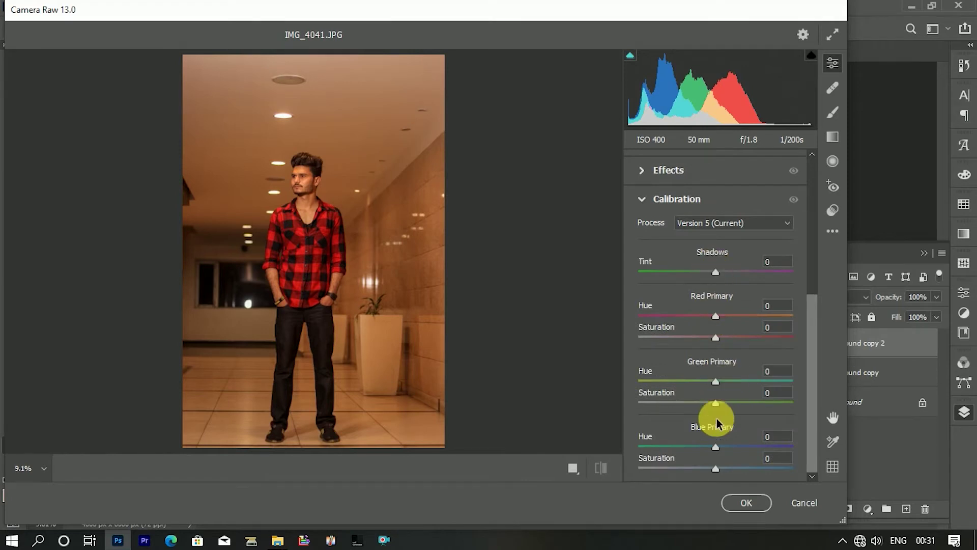
pyautogui.moveTo(715, 446); pyautogui.dragTo(894, 451)
pyautogui.moveTo(715, 468); pyautogui.dragTo(890, 472)
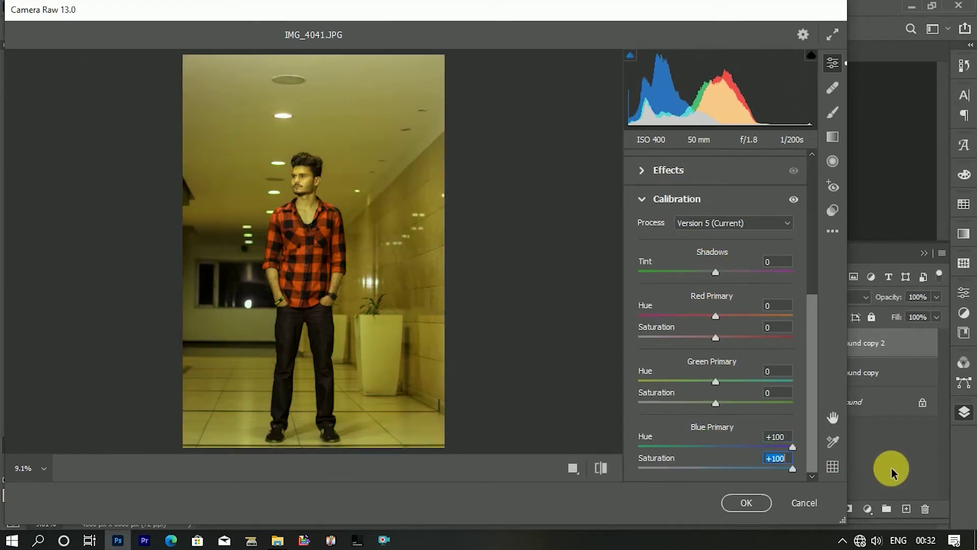
pyautogui.moveTo(715, 381); pyautogui.dragTo(505, 379)
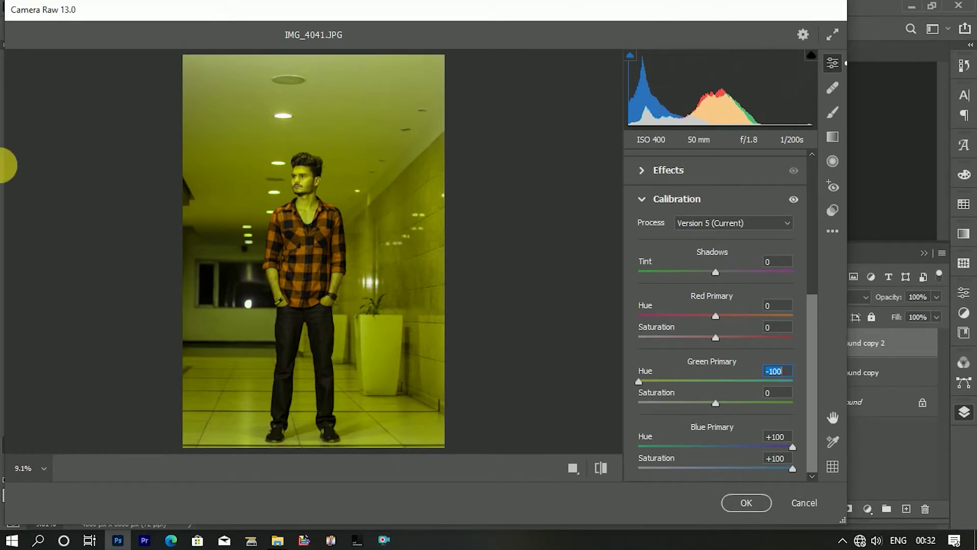
pyautogui.click(746, 502)
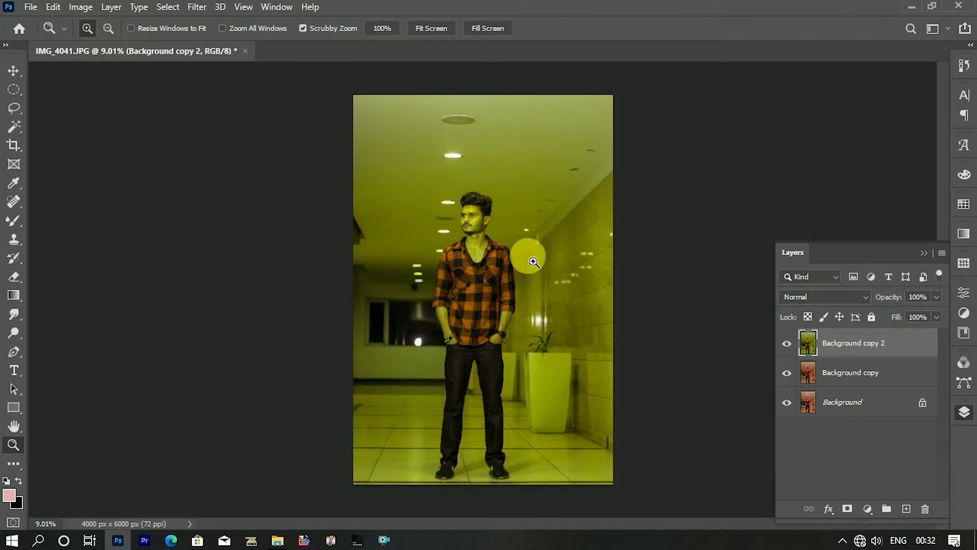
pyautogui.click(382, 273)
# Step: Fit the photo on screen and toggle the yellow-green layer's visibility to compare
pyautogui.click(449, 366)
pyautogui.rightClick(544, 360)
pyautogui.click(568, 364)
pyautogui.click(786, 343)
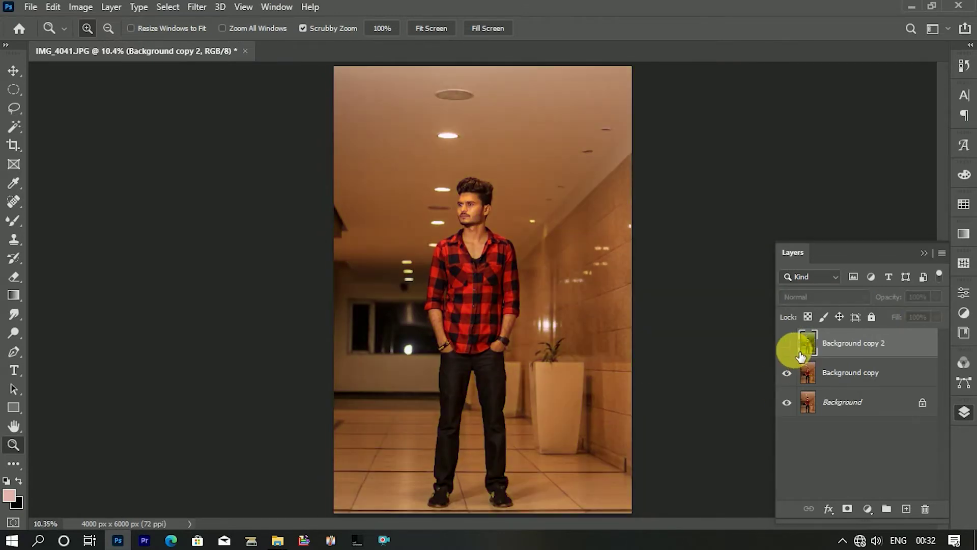
# Step: Use the Magic Wand's Select Subject to outline the man's whole figure
pyautogui.click(14, 126)
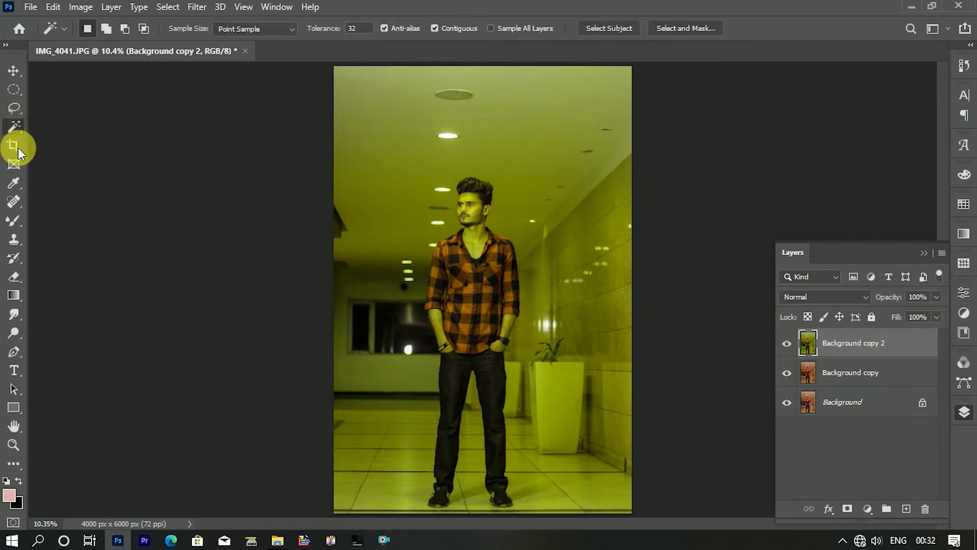
pyautogui.click(16, 109)
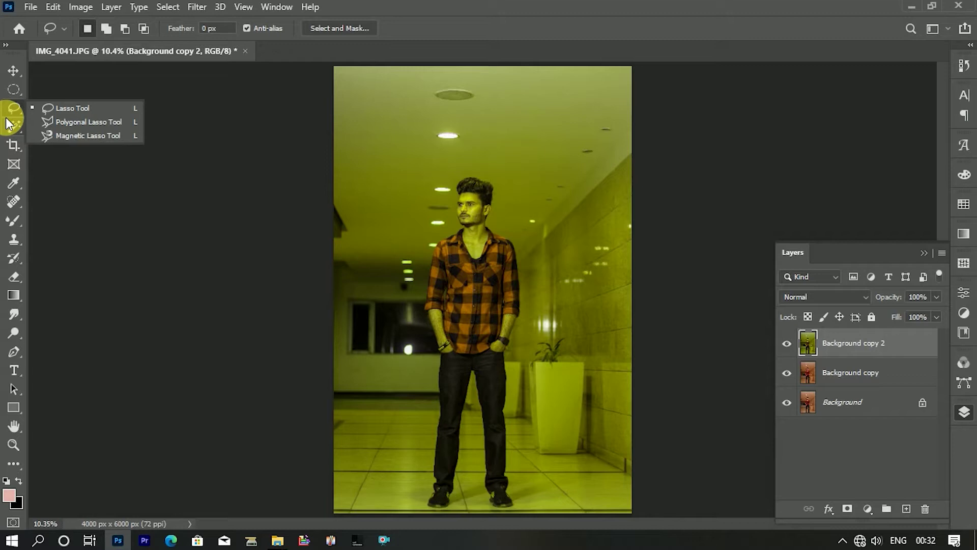
pyautogui.click(9, 111)
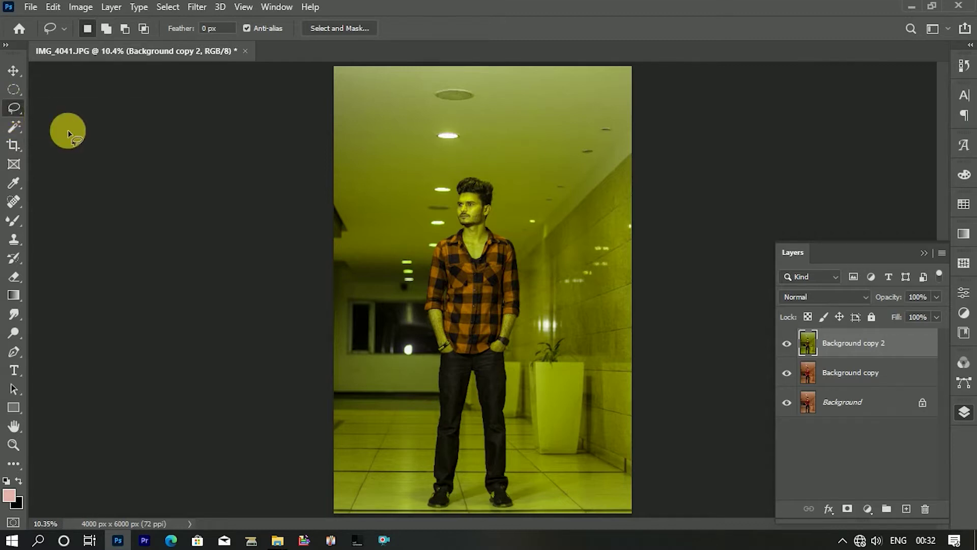
pyautogui.click(14, 145)
pyautogui.click(15, 134)
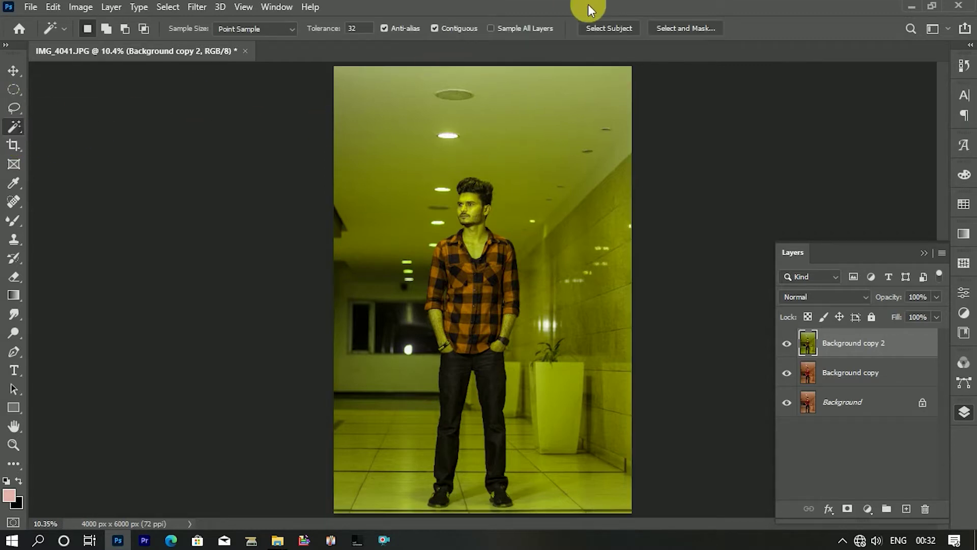
pyautogui.click(596, 24)
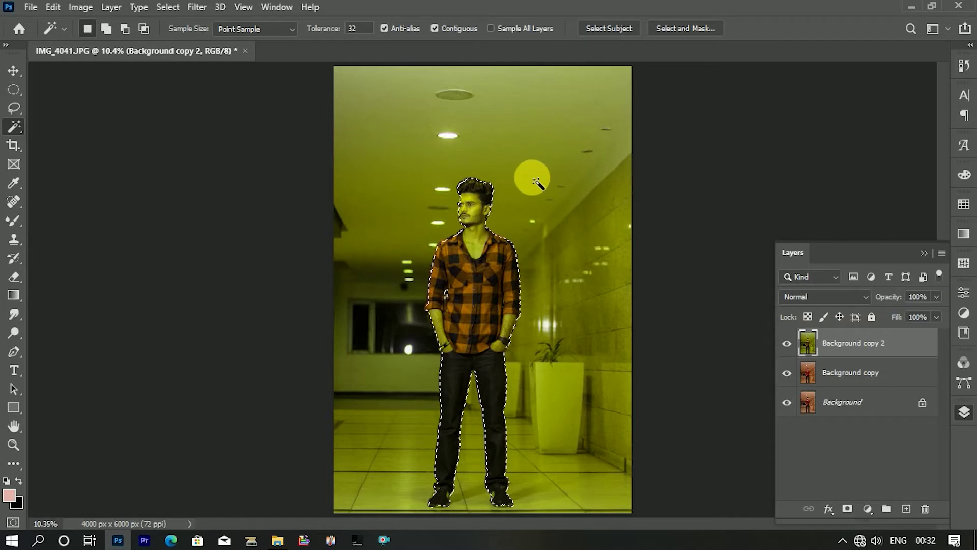
pyautogui.scroll(3, 479, 214)
pyautogui.scroll(2, 496, 263)
# Step: Erase the yellow tint from the man's face with a soft round eraser brush
pyautogui.scroll(2, 496, 263)
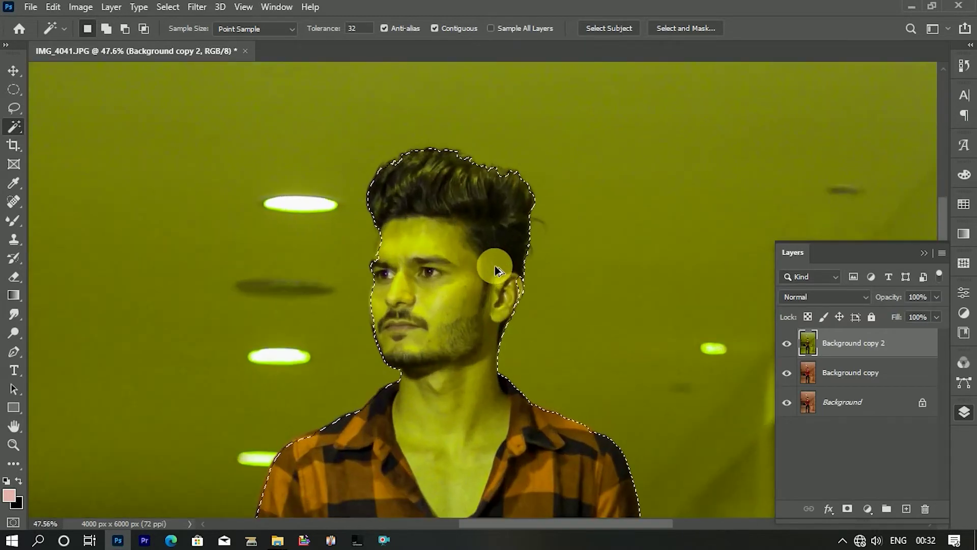
pyautogui.scroll(3, 498, 267)
pyautogui.click(15, 277)
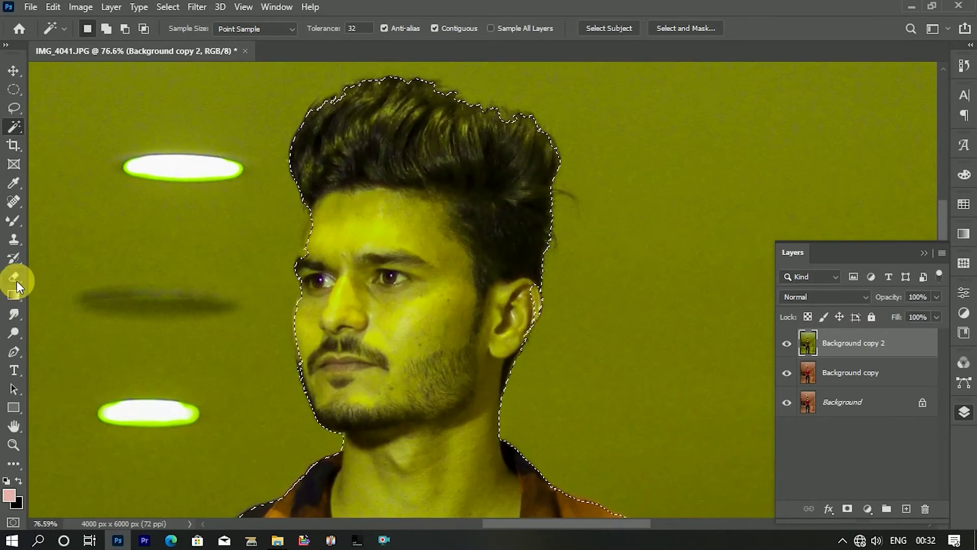
pyautogui.moveTo(357, 224); pyautogui.dragTo(313, 377)
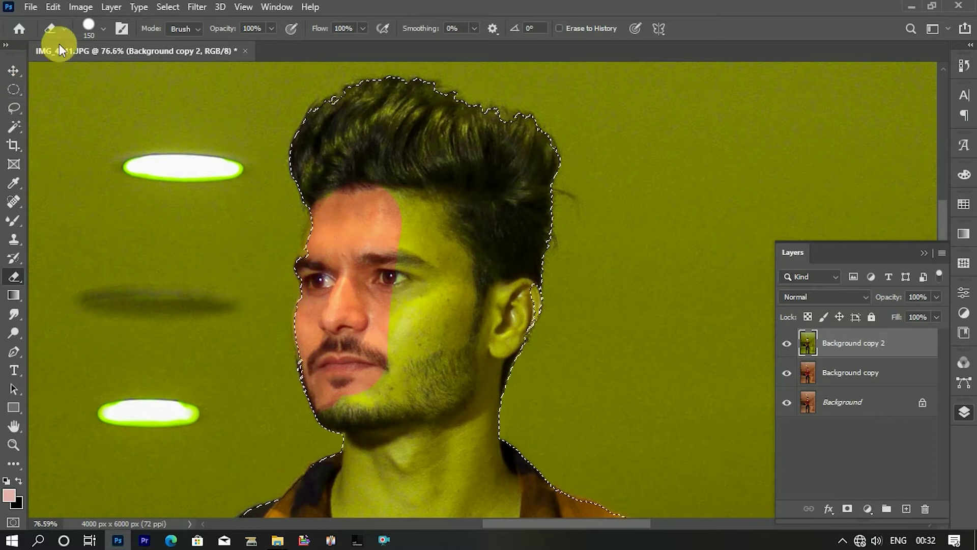
pyautogui.click(103, 28)
pyautogui.doubleClick(136, 217)
pyautogui.moveTo(399, 246)
pyautogui.mouseDown()
pyautogui.moveTo(517, 255)
pyautogui.moveTo(303, 195)
pyautogui.mouseUp()
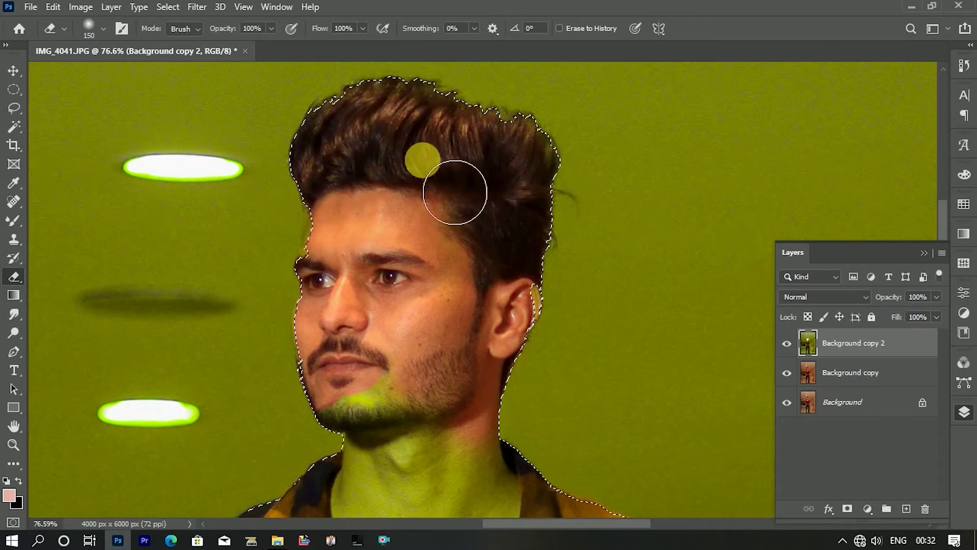
# Step: Enlarge the eraser brush and erase the yellow tint from the shirt
pyautogui.press(']')
pyautogui.press(']')
pyautogui.scroll(-2, 430, 203)
pyautogui.scroll(-3, 428, 203)
pyautogui.press(']')
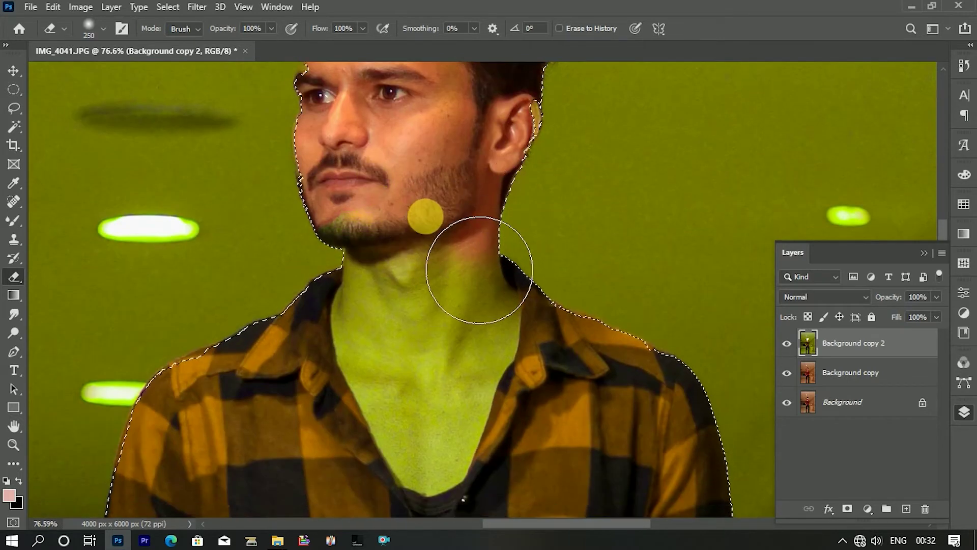
pyautogui.scroll(-1, 469, 262)
pyautogui.moveTo(349, 277); pyautogui.dragTo(295, 315)
pyautogui.scroll(-3, 432, 340)
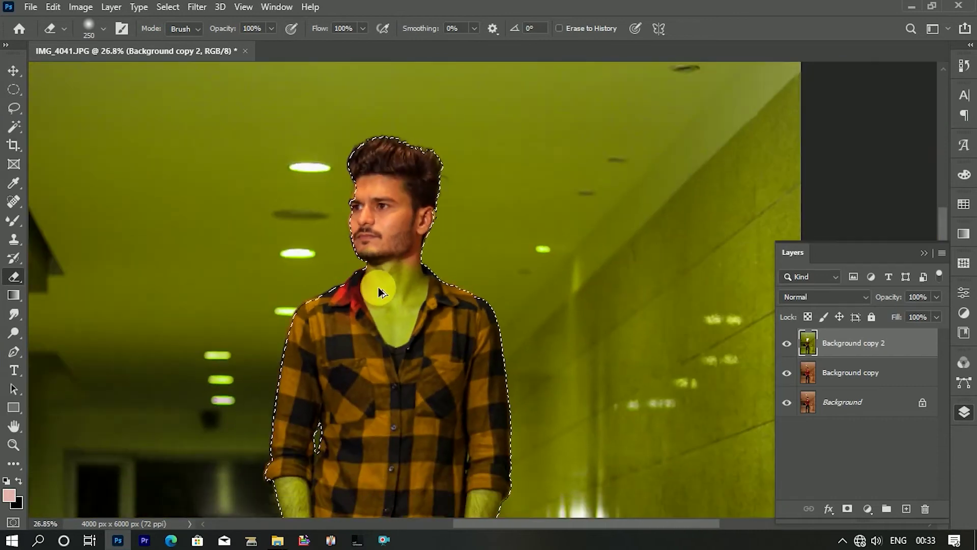
pyautogui.scroll(-2, 400, 295)
pyautogui.press(']')
pyautogui.press(']')
pyautogui.press(']')
pyautogui.moveTo(390, 294); pyautogui.dragTo(471, 414)
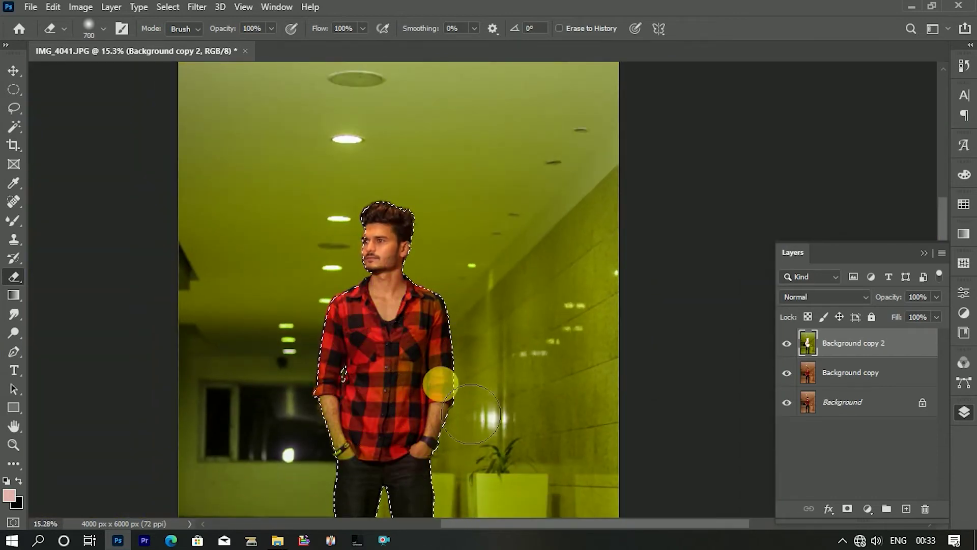
# Step: Erase the yellow tint from the jeans
pyautogui.scroll(-2, 501, 360)
pyautogui.scroll(-3, 497, 279)
pyautogui.moveTo(432, 259); pyautogui.dragTo(371, 360)
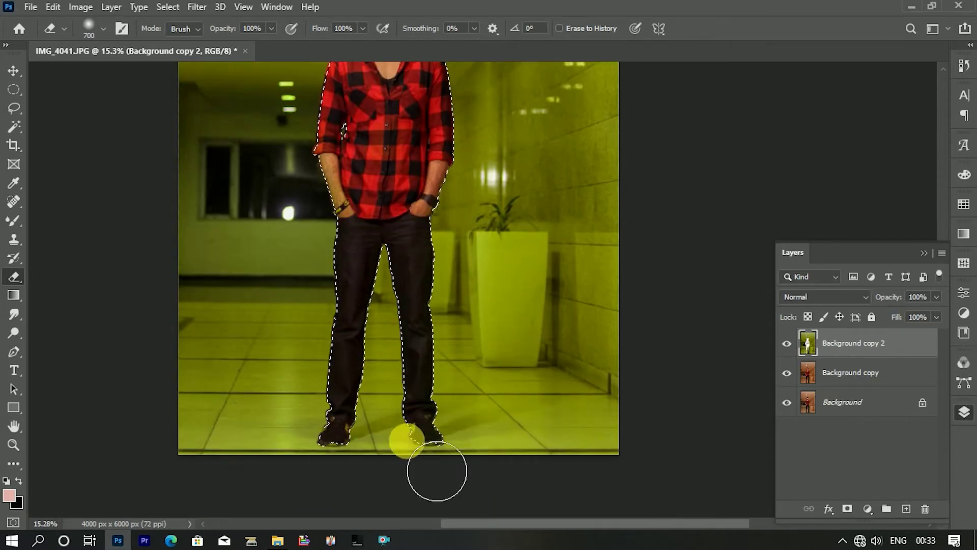
pyautogui.scroll(2, 370, 255)
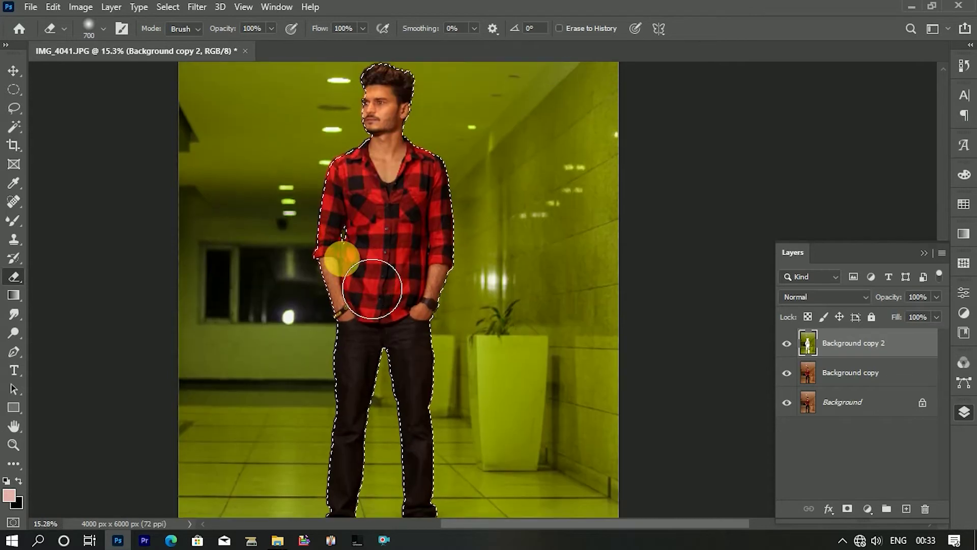
pyautogui.scroll(2, 384, 153)
pyautogui.scroll(3, 406, 196)
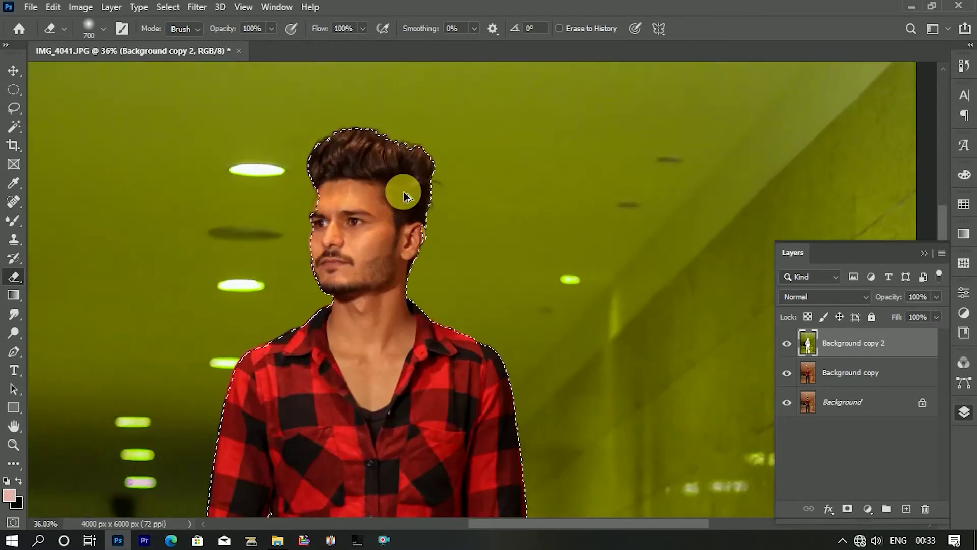
pyautogui.scroll(3, 406, 196)
# Step: Deselect the figure and shrink the eraser brush for face work
pyautogui.hotkey('ctrl', 'd')
pyautogui.press('l')
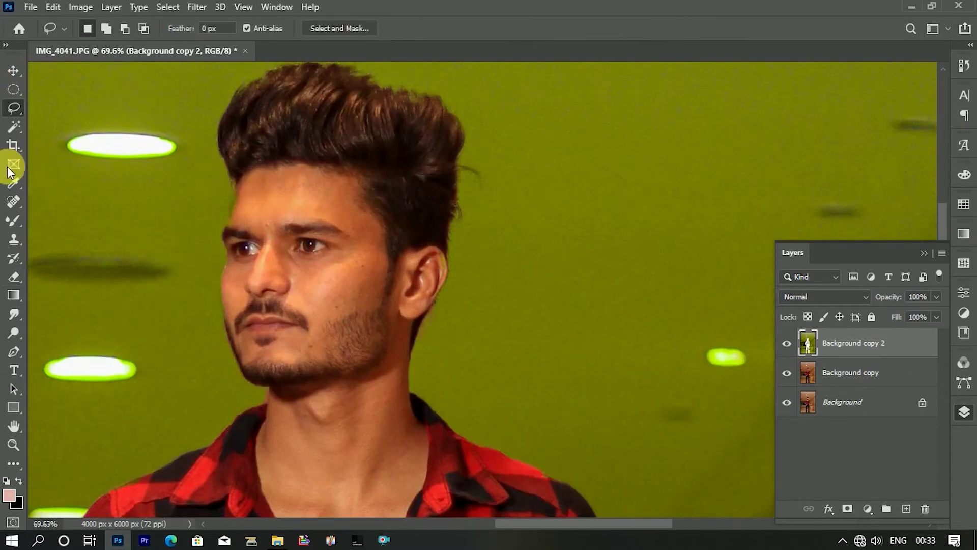
pyautogui.click(13, 277)
pyautogui.press(']')
pyautogui.press(']')
pyautogui.press(']')
pyautogui.press(']')
pyautogui.press('[')
pyautogui.press('[')
pyautogui.press('[')
pyautogui.press('[')
pyautogui.press('[')
pyautogui.press('[')
pyautogui.press('[')
pyautogui.press('[')
pyautogui.press('[')
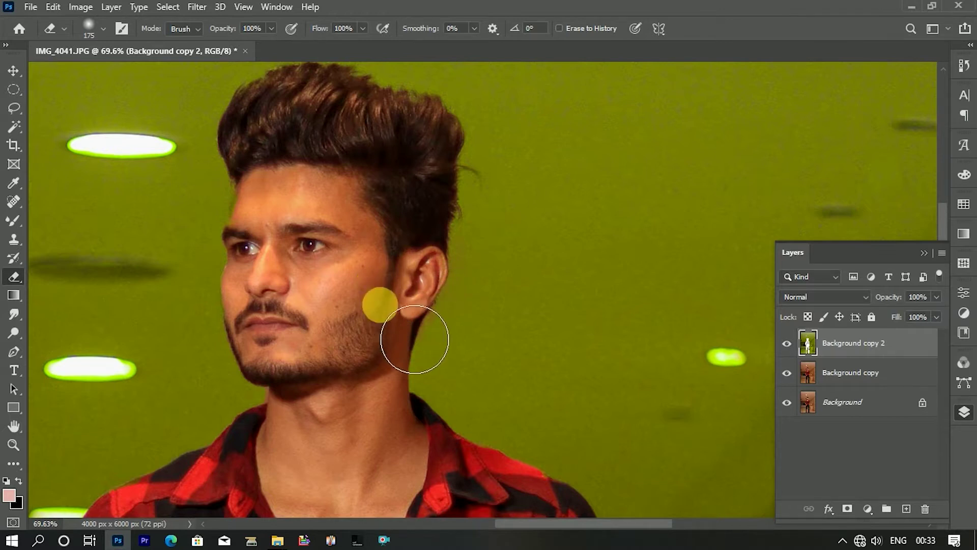
pyautogui.scroll(3, 396, 280)
pyautogui.scroll(2, 407, 268)
pyautogui.scroll(1, 225, 249)
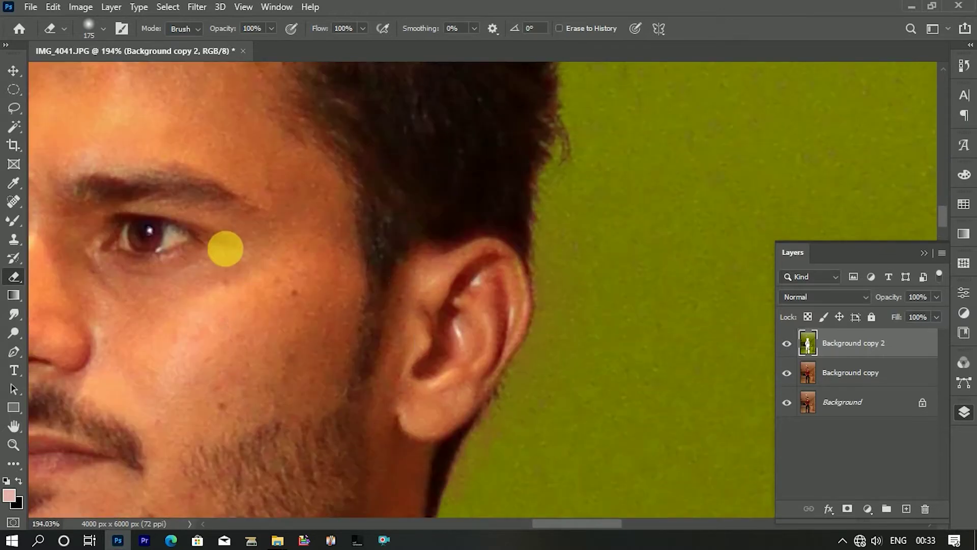
pyautogui.scroll(-5, 224, 245)
pyautogui.scroll(4, 131, 213)
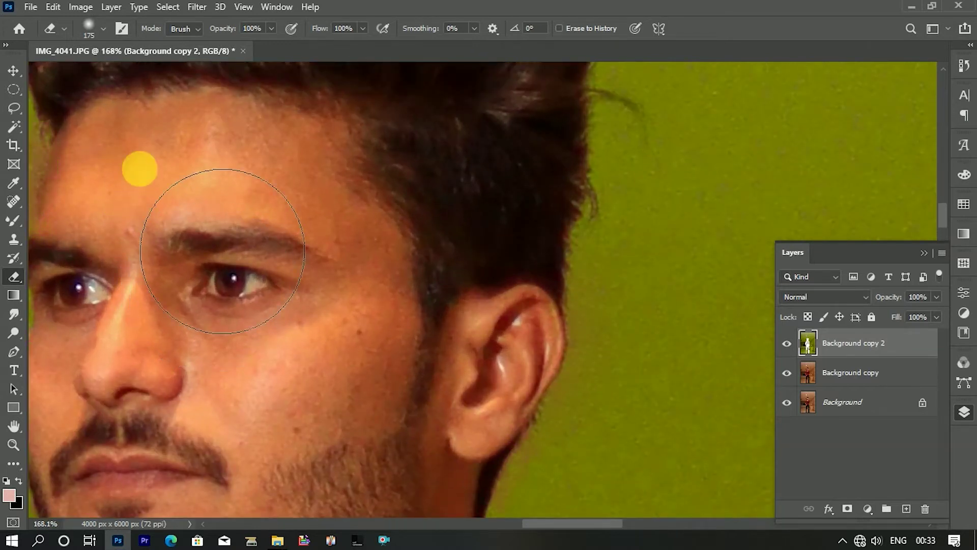
pyautogui.scroll(-4, 153, 214)
pyautogui.scroll(2, 168, 285)
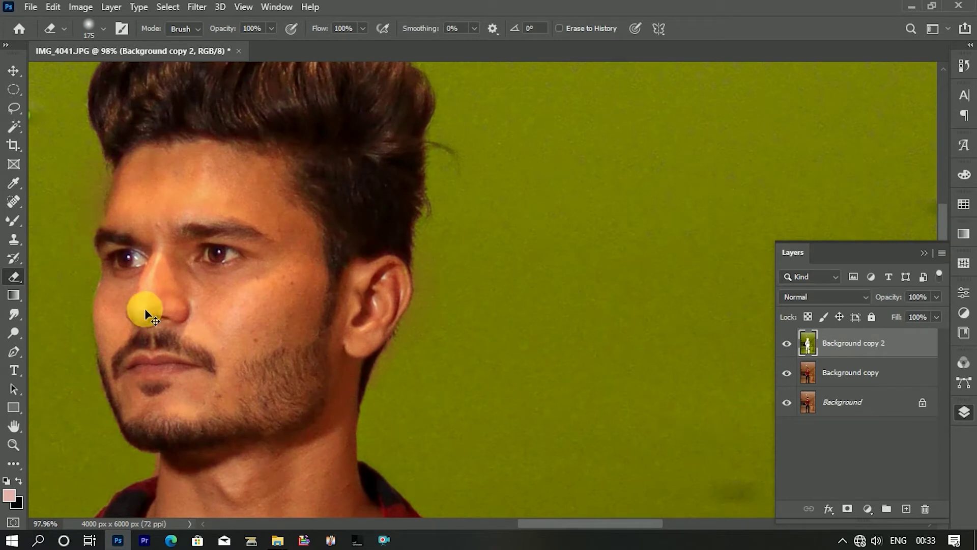
# Step: Give the eraser a small Hard Round brush tip and frame the man's face
pyautogui.click(103, 28)
pyautogui.click(110, 270)
pyautogui.click(243, 6)
pyautogui.press('Escape')
pyautogui.scroll(2, 206, 206)
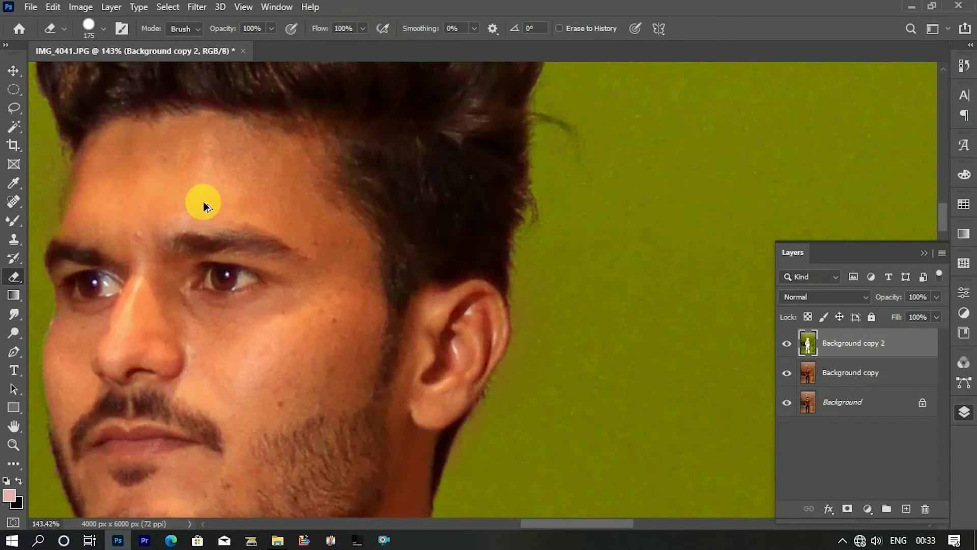
pyautogui.scroll(1, 205, 206)
pyautogui.press('[')
pyautogui.press('[')
pyautogui.press('[')
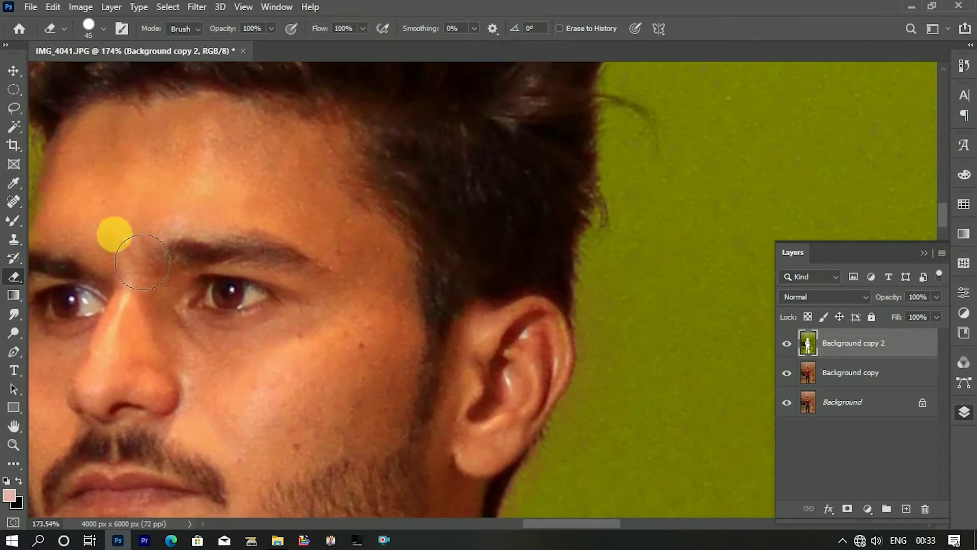
pyautogui.moveTo(127, 242); pyautogui.dragTo(386, 192)
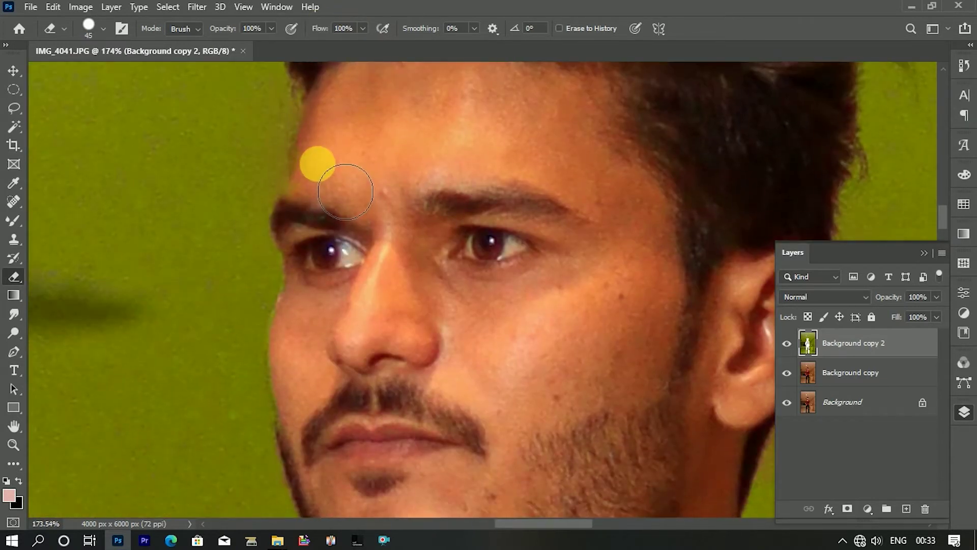
pyautogui.scroll(-3, 376, 229)
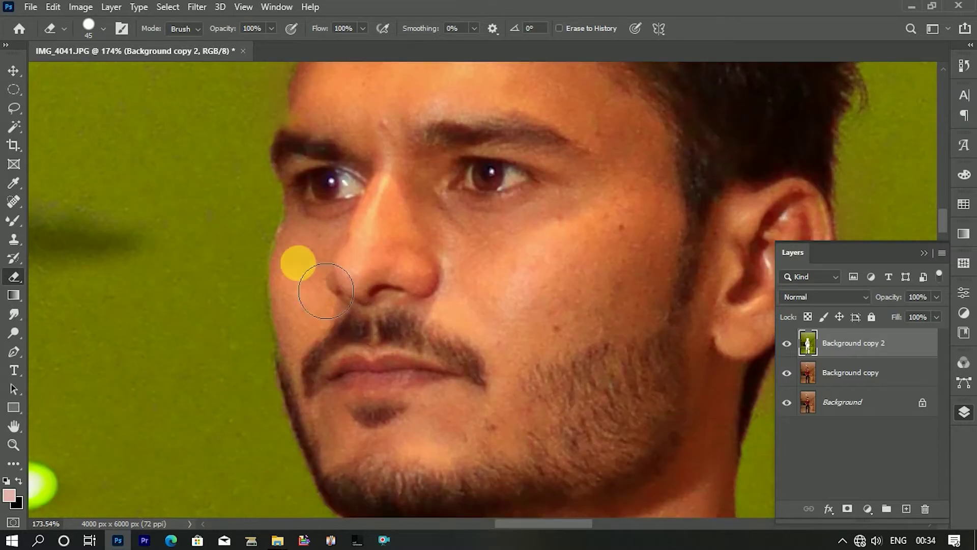
# Step: Erase the leftover tint beside the nose, on the cheek and over the moustache
pyautogui.moveTo(324, 288); pyautogui.dragTo(321, 353)
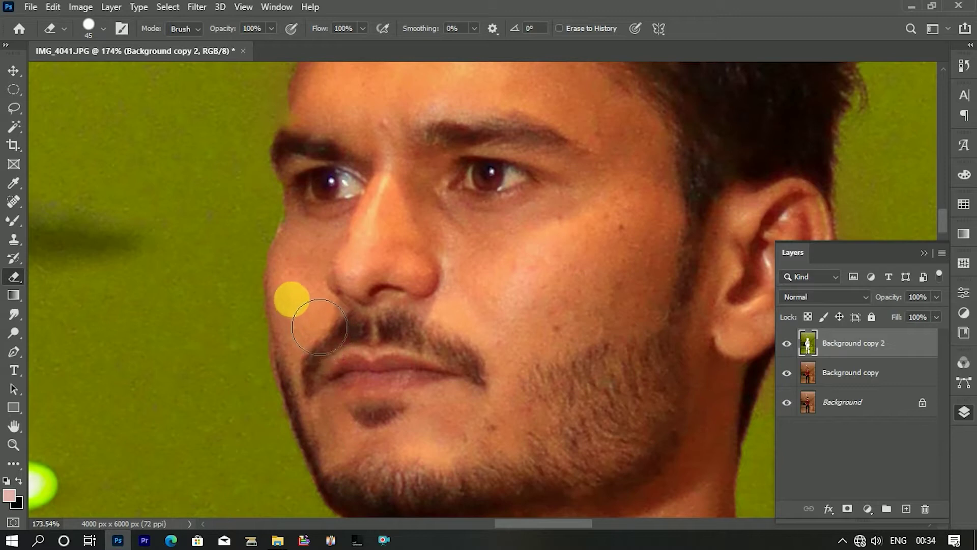
pyautogui.scroll(2, 336, 356)
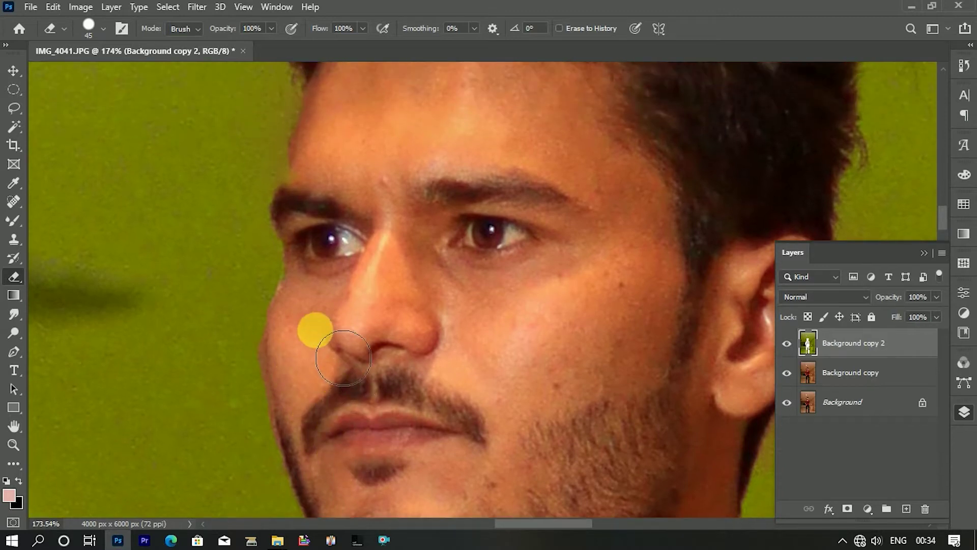
pyautogui.moveTo(343, 353)
pyautogui.mouseDown()
pyautogui.moveTo(332, 309)
pyautogui.moveTo(389, 334)
pyautogui.moveTo(435, 439)
pyautogui.mouseUp()
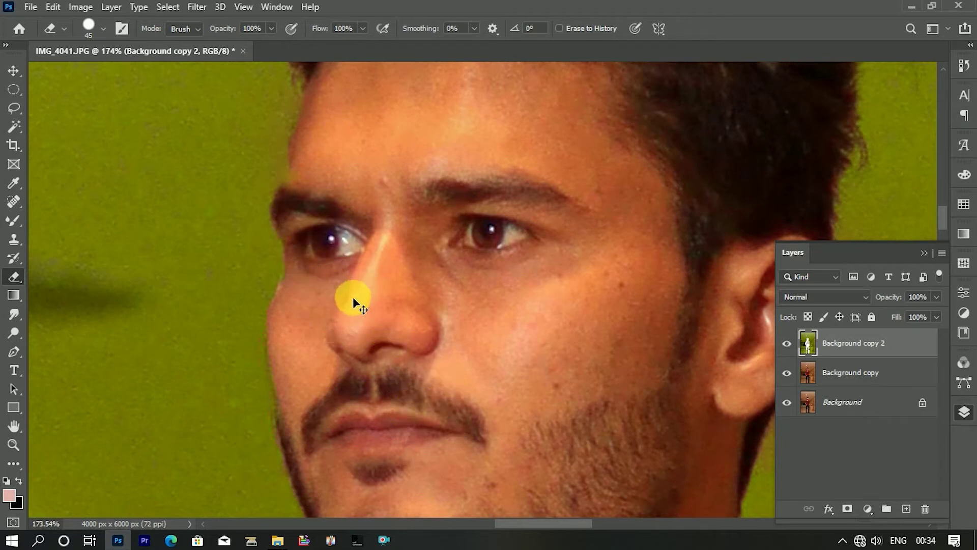
pyautogui.moveTo(349, 301)
pyautogui.mouseDown()
pyautogui.moveTo(309, 304)
pyautogui.moveTo(336, 363)
pyautogui.mouseUp()
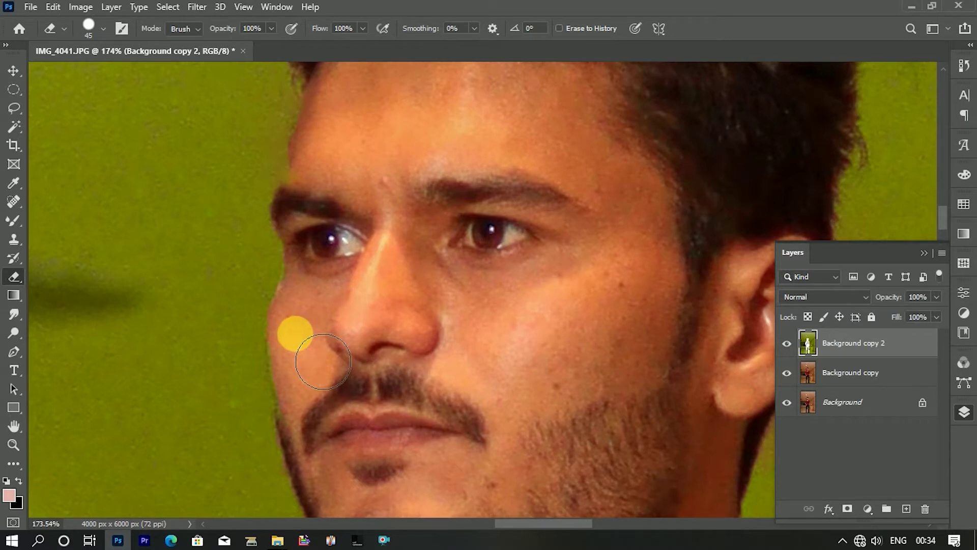
pyautogui.moveTo(322, 361); pyautogui.dragTo(340, 392)
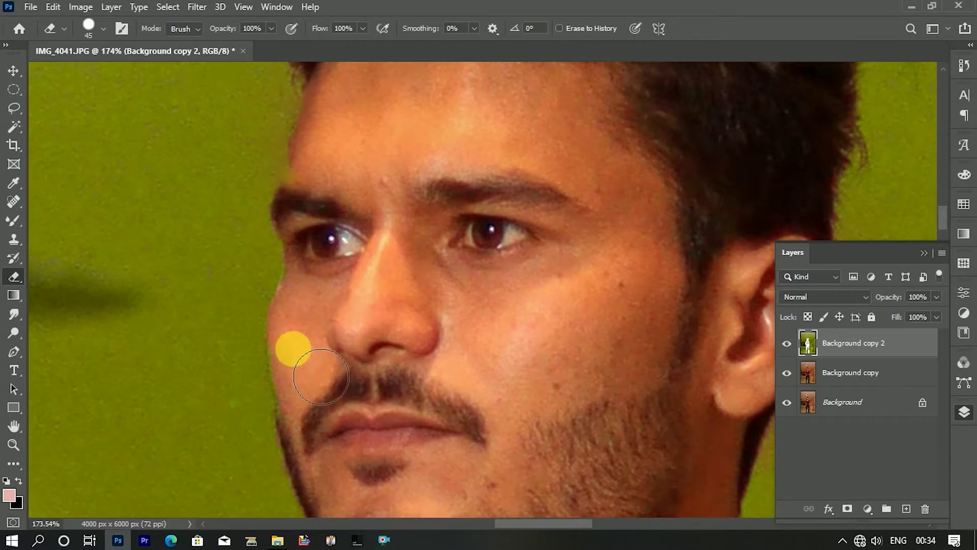
pyautogui.moveTo(321, 377)
pyautogui.mouseDown()
pyautogui.moveTo(343, 409)
pyautogui.moveTo(328, 453)
pyautogui.moveTo(342, 417)
pyautogui.moveTo(462, 451)
pyautogui.moveTo(322, 422)
pyautogui.mouseUp()
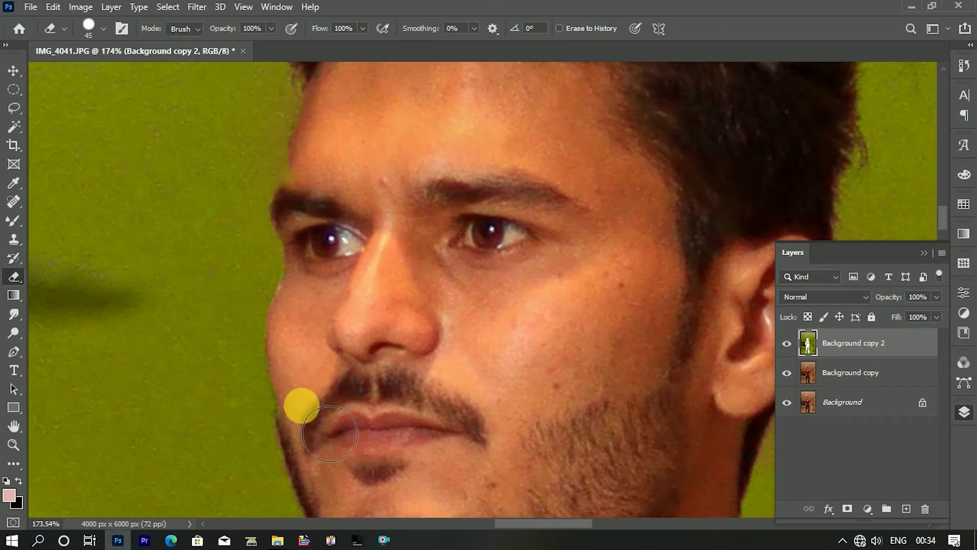
# Step: Zoom in and clean the leftover tint along the ear's edge
pyautogui.scroll(-3, 526, 410)
pyautogui.scroll(-2, 585, 443)
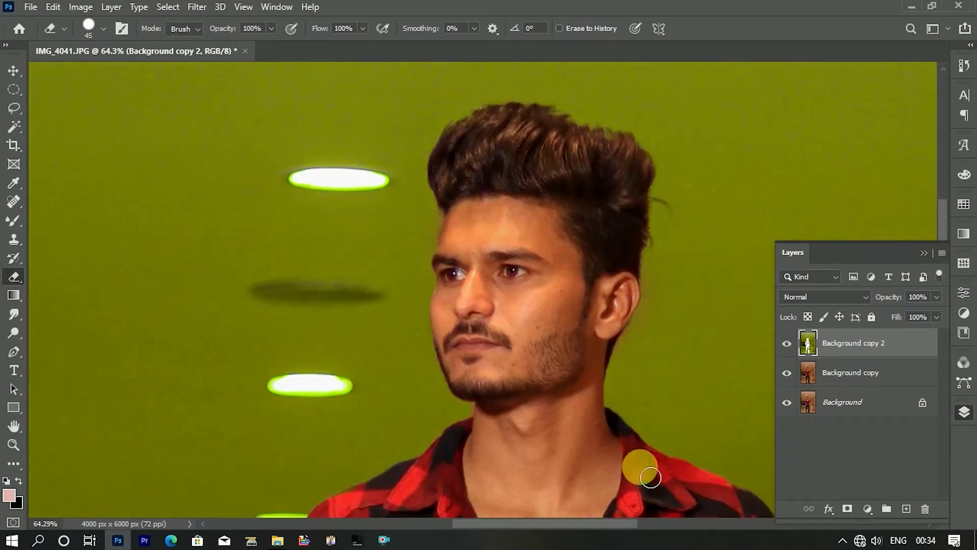
pyautogui.scroll(3, 623, 306)
pyautogui.scroll(3, 524, 284)
pyautogui.moveTo(579, 238); pyautogui.dragTo(541, 326)
# Step: Clear the green tint along the right shoe's sole
pyautogui.scroll(-5, 579, 391)
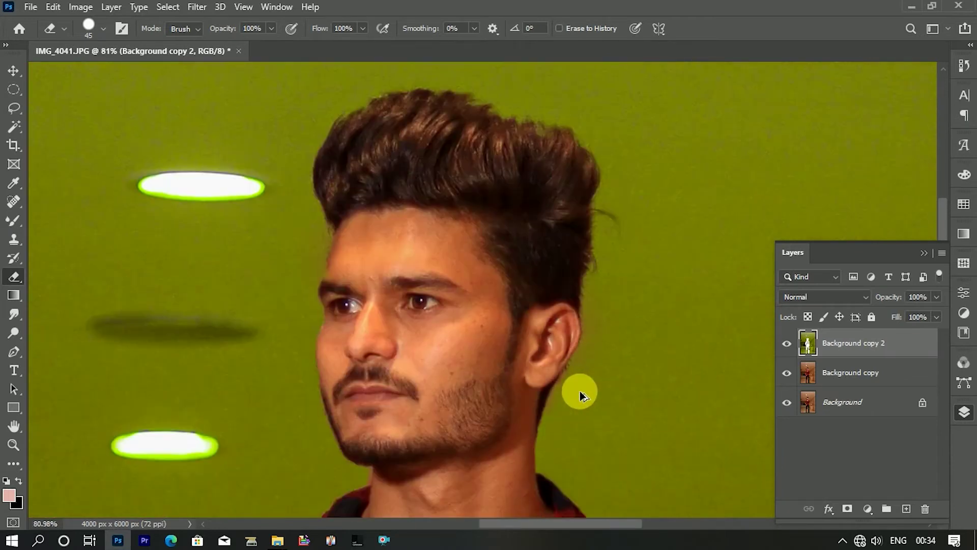
pyautogui.scroll(-2, 619, 418)
pyautogui.scroll(-2, 600, 308)
pyautogui.scroll(3, 432, 136)
pyautogui.scroll(1, 535, 200)
pyautogui.scroll(-1, 536, 200)
pyautogui.scroll(-4, 506, 290)
pyautogui.scroll(-1, 506, 355)
pyautogui.scroll(4, 516, 355)
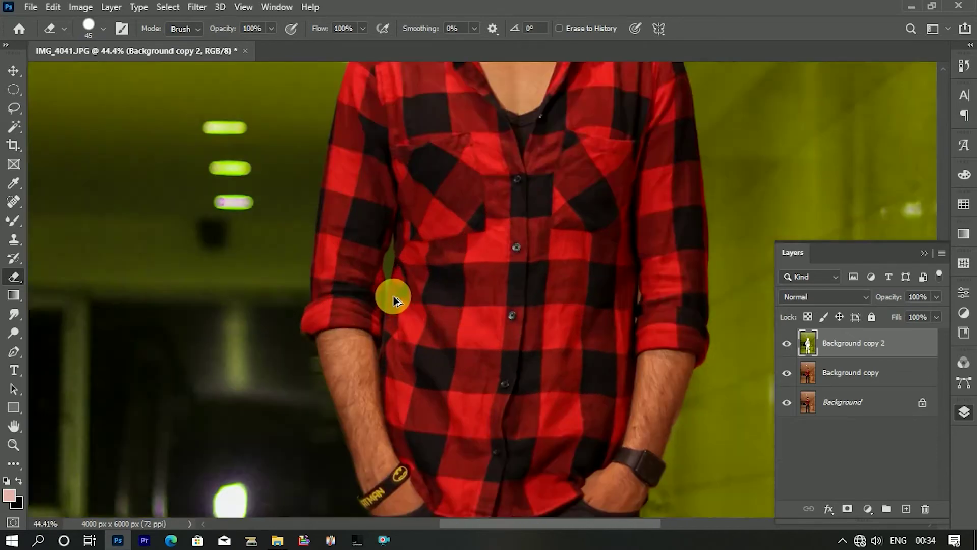
pyautogui.scroll(-3, 426, 320)
pyautogui.scroll(3, 671, 159)
pyautogui.scroll(-4, 585, 327)
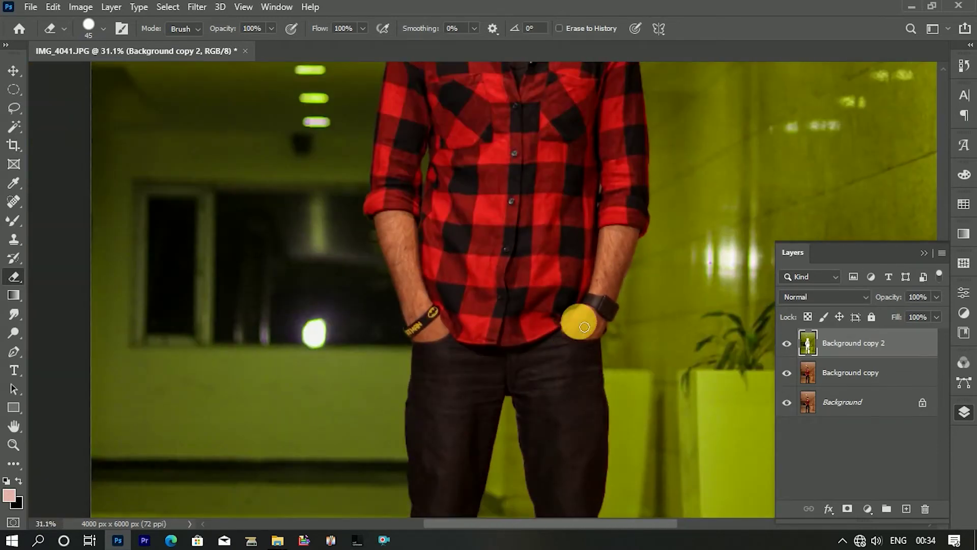
pyautogui.scroll(-4, 584, 327)
pyautogui.scroll(2, 578, 337)
pyautogui.scroll(2, 607, 421)
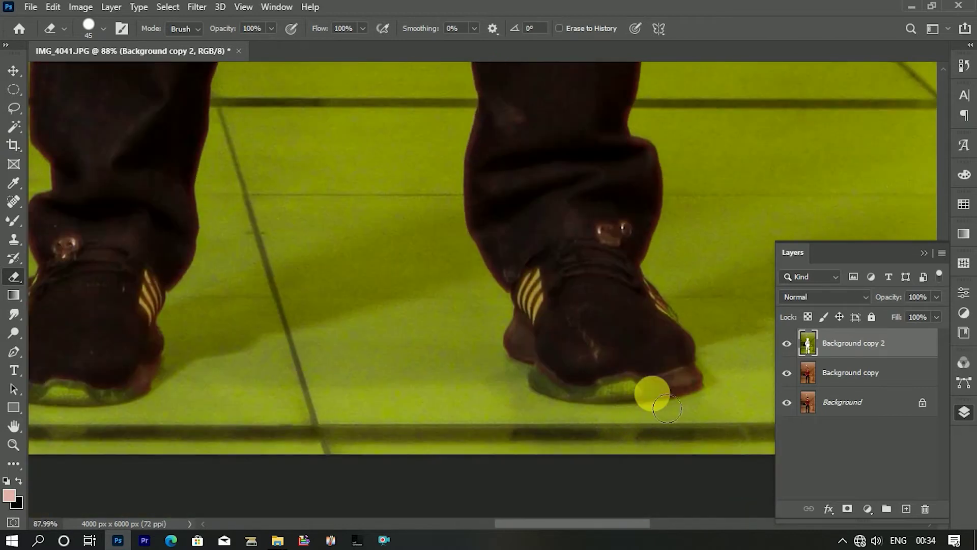
pyautogui.scroll(3, 661, 387)
pyautogui.moveTo(674, 403); pyautogui.dragTo(511, 399)
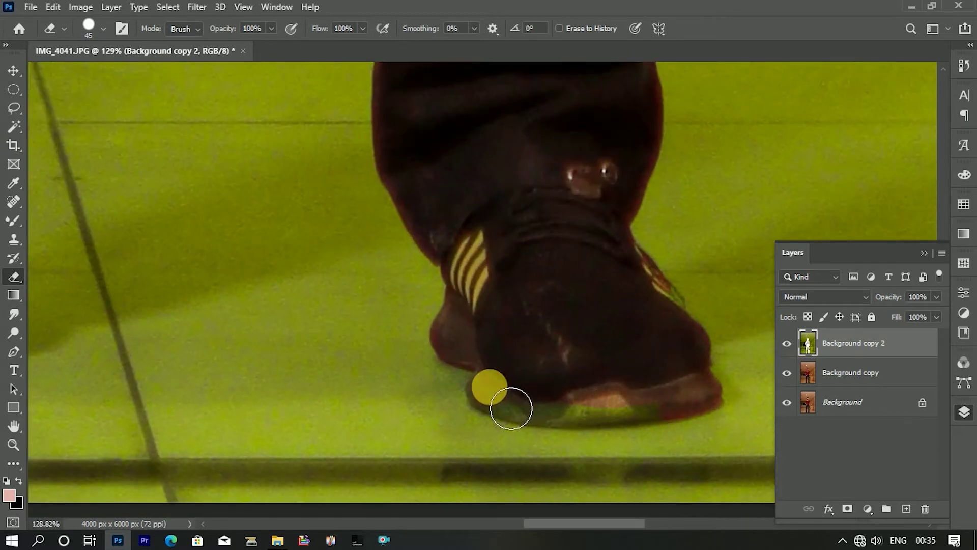
pyautogui.moveTo(554, 422)
pyautogui.mouseDown()
pyautogui.moveTo(656, 419)
pyautogui.moveTo(596, 409)
pyautogui.mouseUp()
# Step: Clear the green tint from the left shoe's sole and zoom out to check the image
pyautogui.scroll(-2, 585, 407)
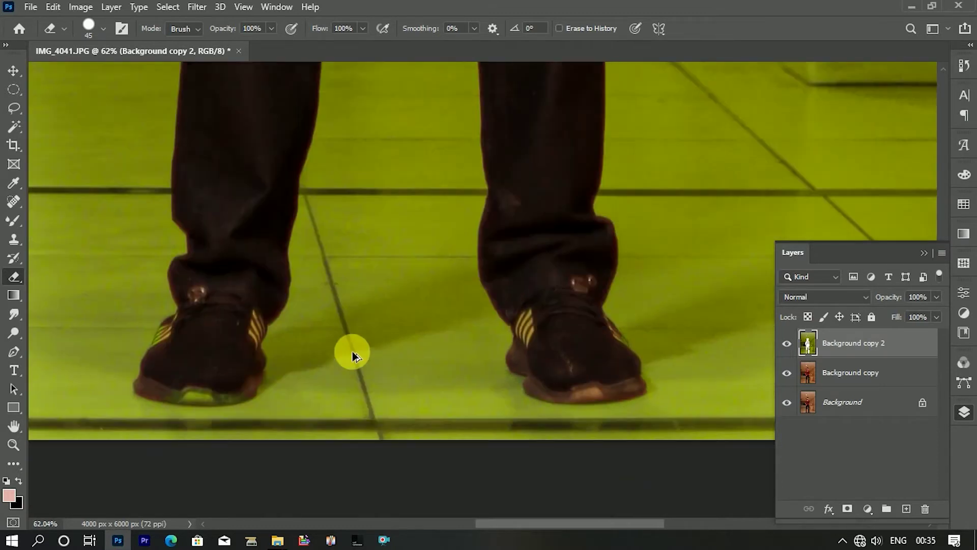
pyautogui.scroll(1, 349, 349)
pyautogui.scroll(1, 338, 337)
pyautogui.moveTo(344, 383)
pyautogui.mouseDown()
pyautogui.moveTo(413, 377)
pyautogui.moveTo(317, 392)
pyautogui.moveTo(445, 400)
pyautogui.mouseUp()
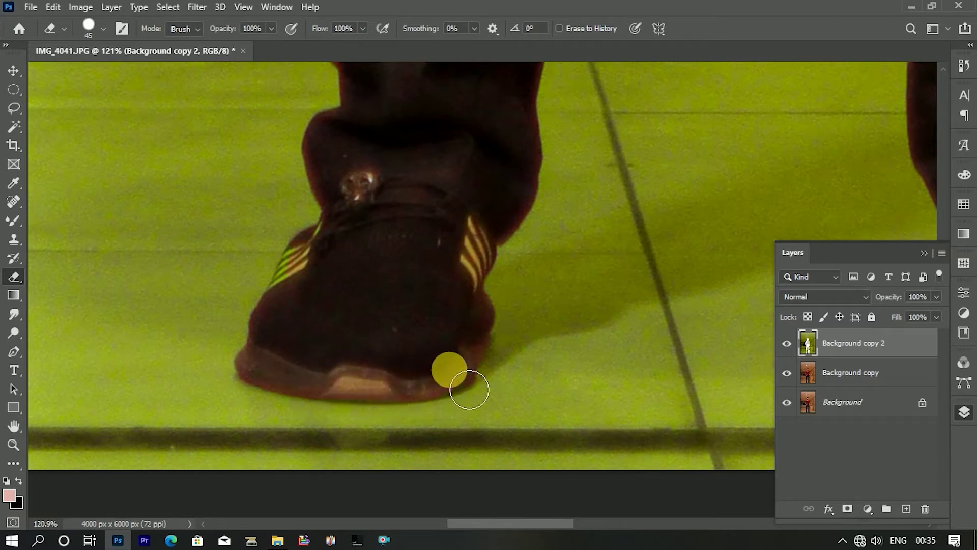
pyautogui.scroll(-2, 448, 376)
pyautogui.scroll(-2, 428, 295)
pyautogui.scroll(2, 504, 234)
pyautogui.scroll(-3, 550, 254)
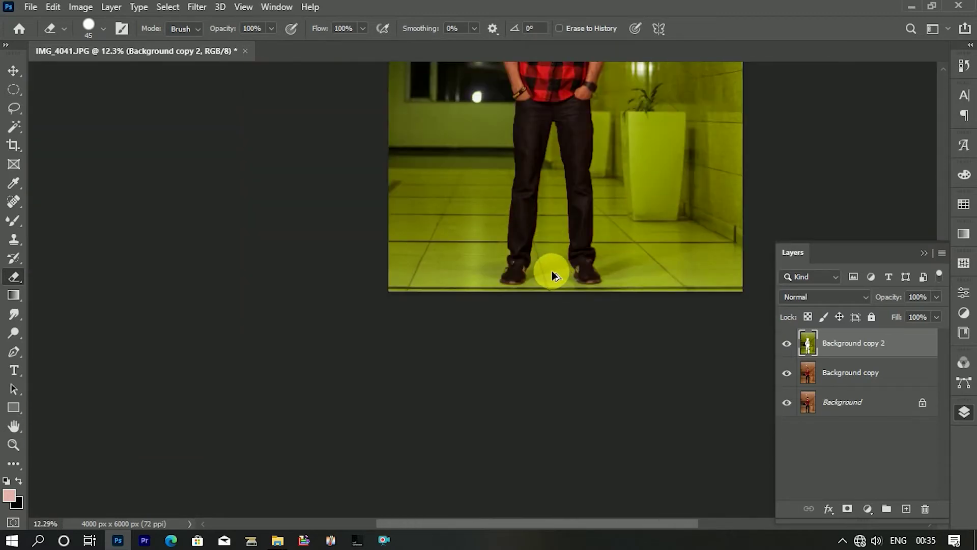
pyautogui.scroll(-1, 509, 245)
pyautogui.scroll(3, 470, 216)
pyautogui.scroll(-3, 481, 174)
pyautogui.scroll(-1, 514, 192)
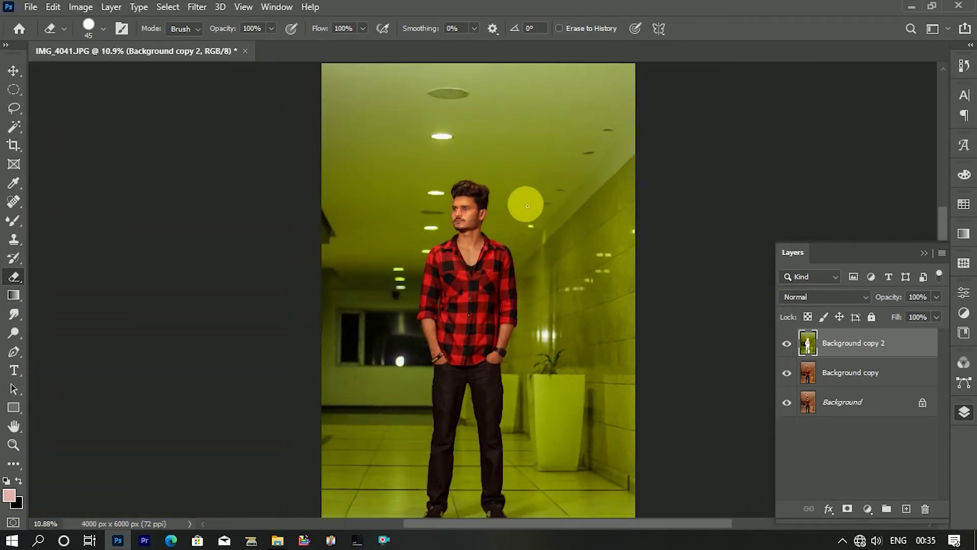
pyautogui.scroll(-1, 528, 205)
pyautogui.scroll(-1, 601, 278)
# Step: Merge the erased layer down, show it, and duplicate the graded layer on top
pyautogui.rightClick(796, 350)
pyautogui.click(748, 424)
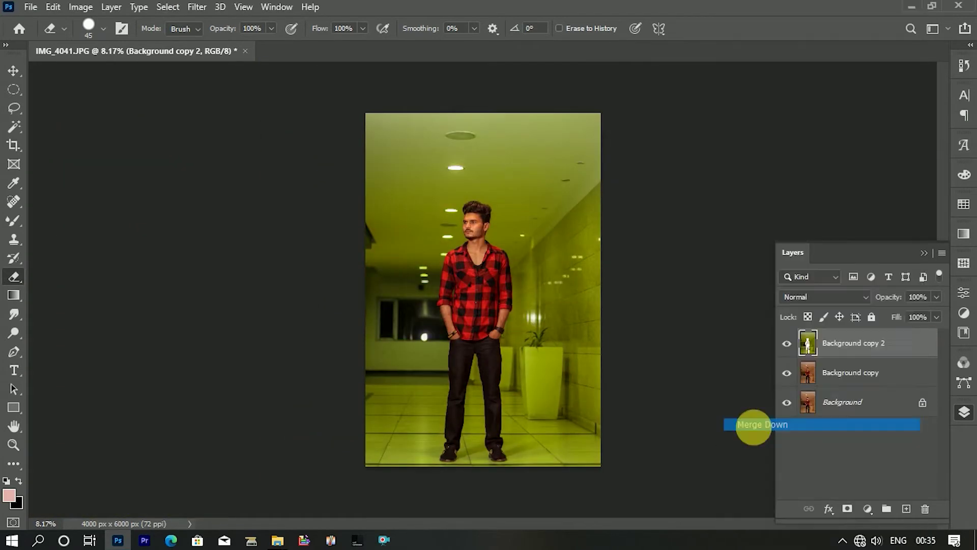
pyautogui.click(784, 343)
pyautogui.moveTo(865, 343); pyautogui.dragTo(906, 508)
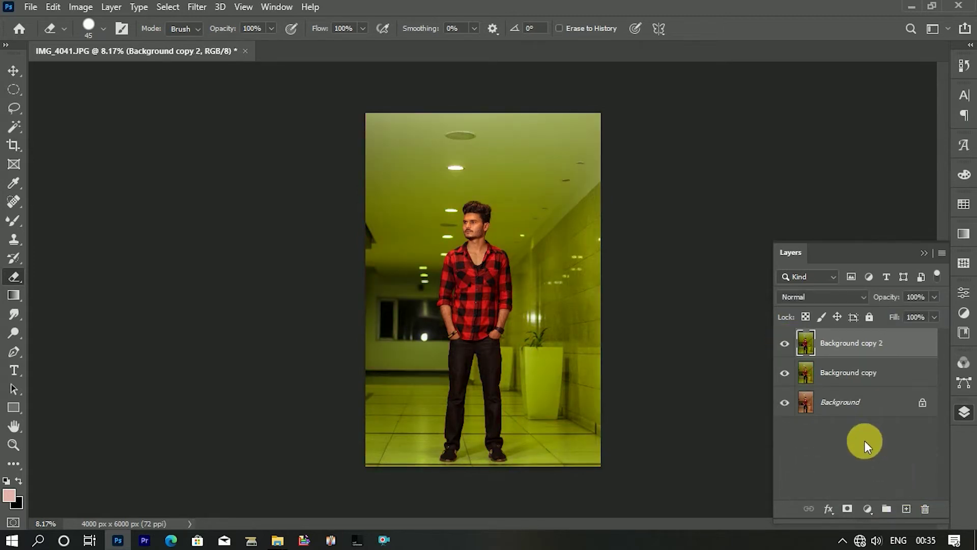
# Step: In Liquify, enlarge the warp brush and push the left side of the hair outward
pyautogui.hotkey('ctrl', 'shift', 'x')
pyautogui.scroll(3, 323, 135)
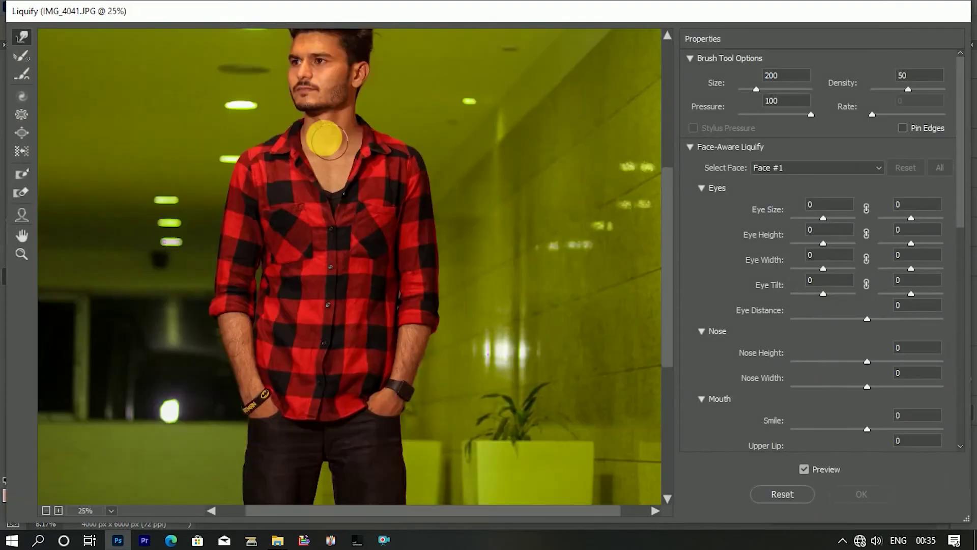
pyautogui.scroll(2, 343, 220)
pyautogui.scroll(2, 312, 273)
pyautogui.scroll(1, 298, 255)
pyautogui.press(']')
pyautogui.press(']')
pyautogui.press(']')
pyautogui.press(']')
pyautogui.press(']')
pyautogui.press(']')
pyautogui.moveTo(348, 188)
pyautogui.mouseDown()
pyautogui.moveTo(216, 155)
pyautogui.moveTo(369, 181)
pyautogui.mouseUp()
pyautogui.press(']')
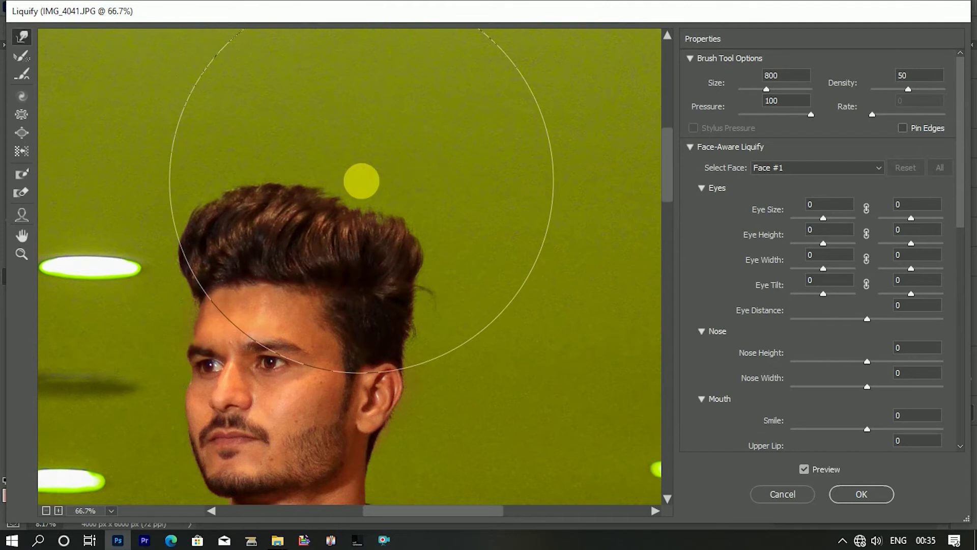
# Step: Slim the man's jawline to -22 with the Face tool and apply the Liquify edits
pyautogui.click(21, 214)
pyautogui.scroll(-3, 572, 393)
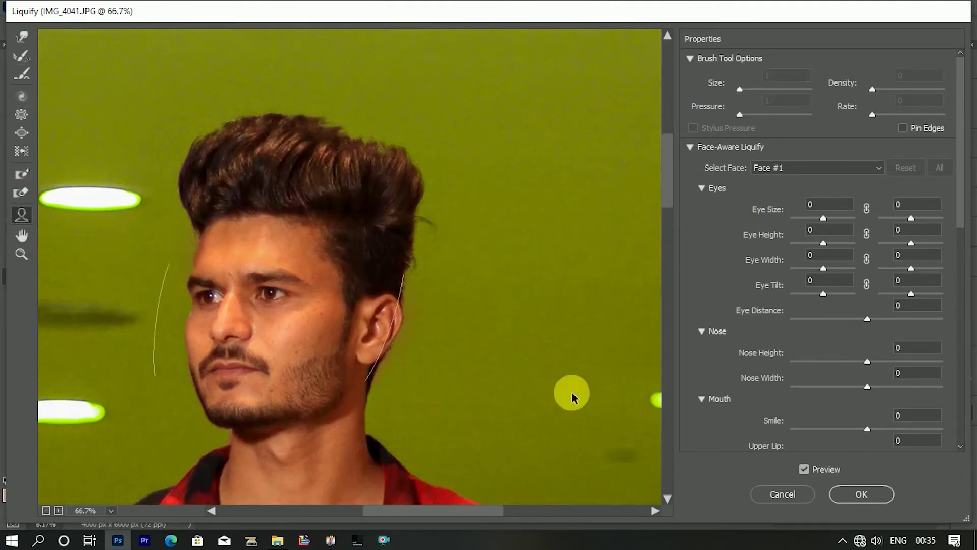
pyautogui.scroll(-1, 590, 386)
pyautogui.scroll(-5, 849, 422)
pyautogui.scroll(-3, 855, 305)
pyautogui.moveTo(866, 174); pyautogui.dragTo(849, 173)
pyautogui.click(878, 491)
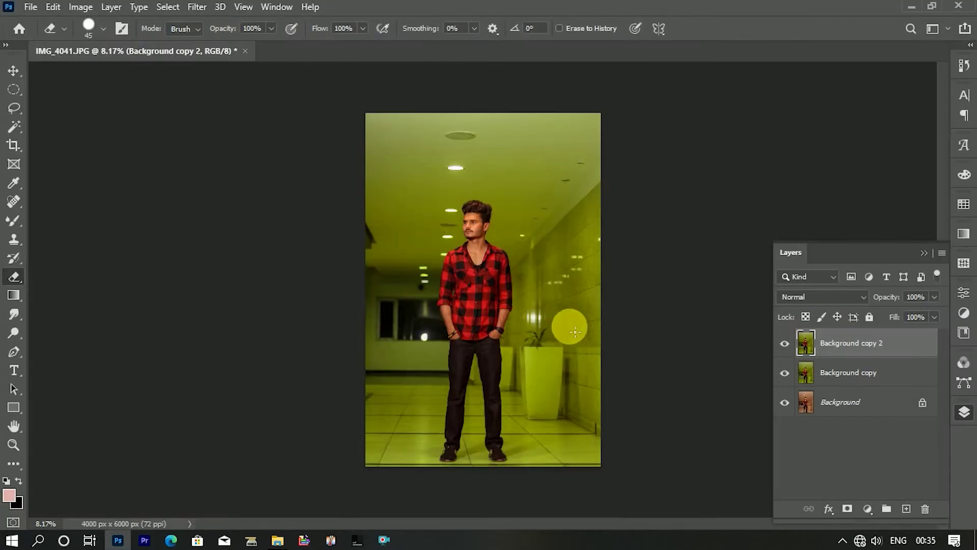
pyautogui.scroll(2, 515, 216)
pyautogui.scroll(1, 472, 281)
pyautogui.scroll(4, 465, 199)
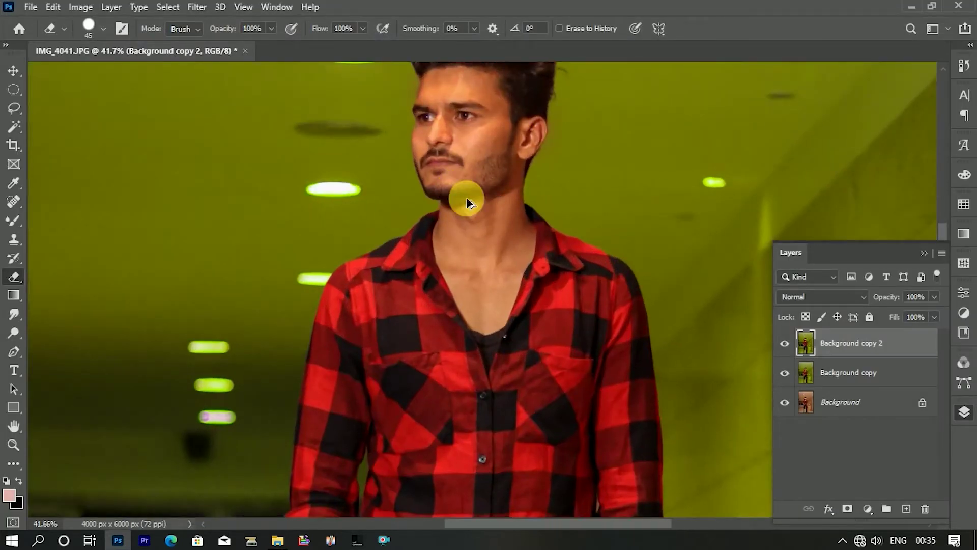
pyautogui.scroll(2, 555, 298)
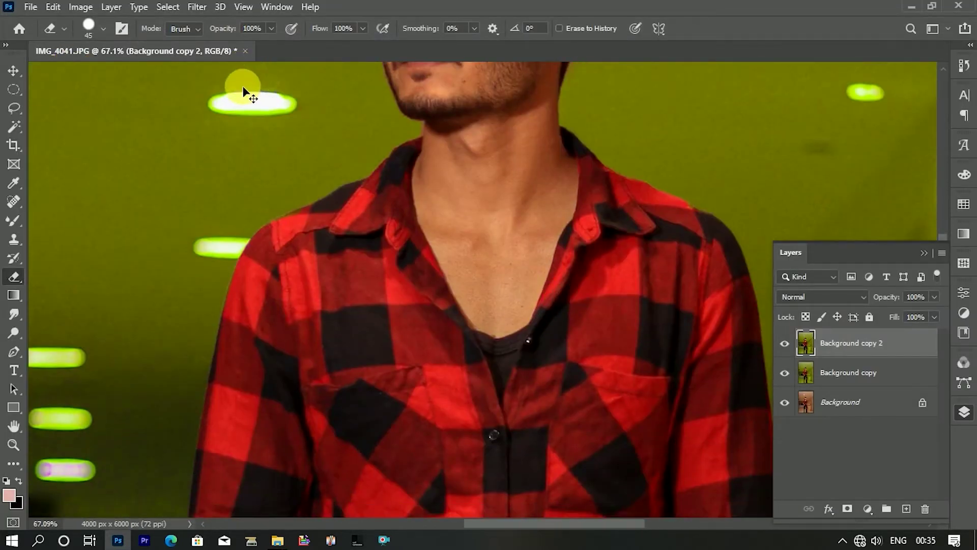
# Step: Reopen Liquify and nudge the shirt near the collar with Forward Warp
pyautogui.hotkey('ctrl', 'shift', 'x')
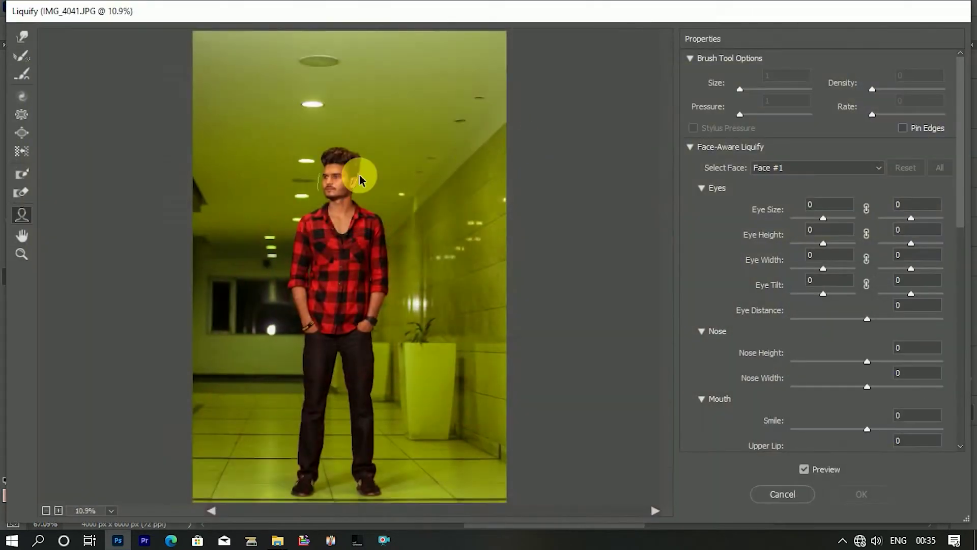
pyautogui.scroll(2, 305, 124)
pyautogui.scroll(2, 338, 202)
pyautogui.click(22, 36)
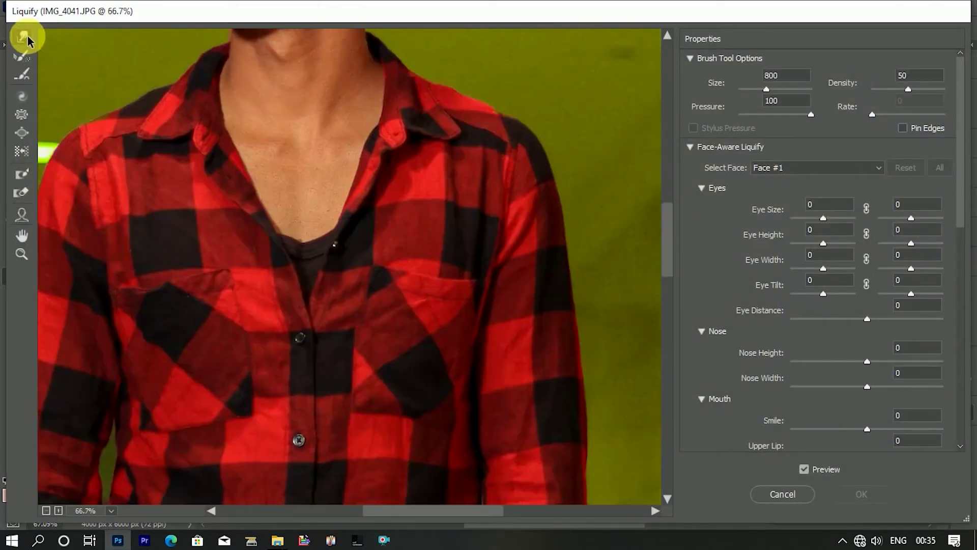
pyautogui.moveTo(365, 267); pyautogui.dragTo(360, 261)
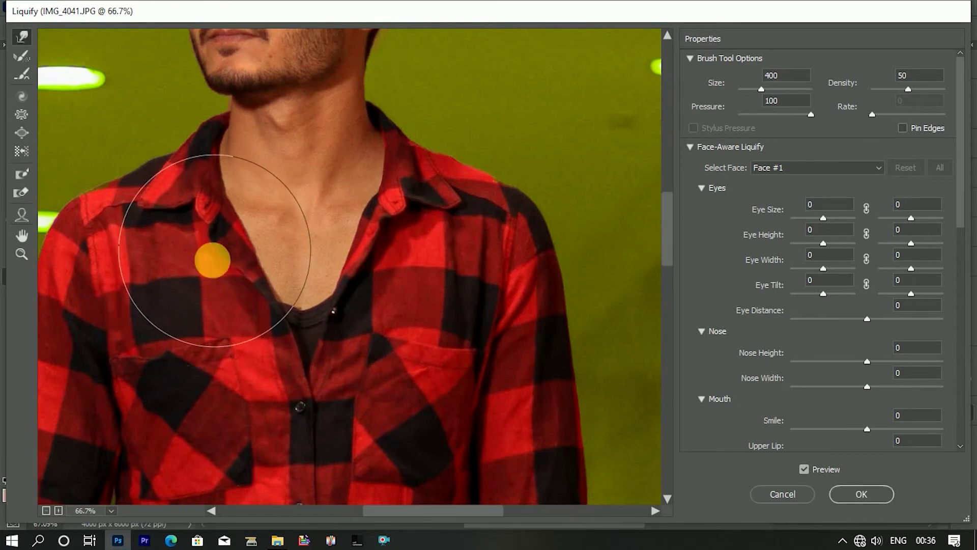
# Step: Bloat the left sleeve with an enlarged brush and apply the Liquify changes
pyautogui.scroll(-3, 360, 317)
pyautogui.scroll(-3, 360, 317)
pyautogui.click(22, 133)
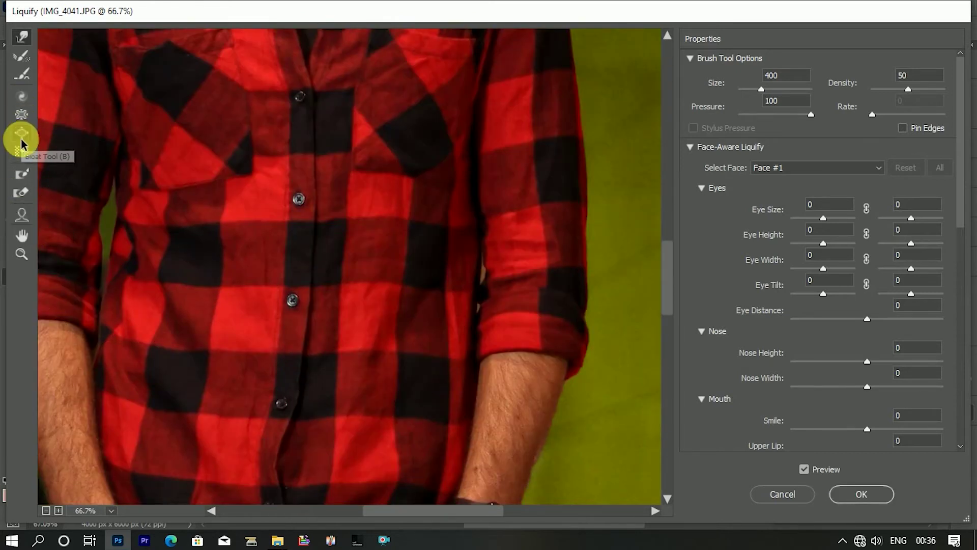
pyautogui.hotkey('ctrl', '-')
pyautogui.hotkey('ctrl', '-')
pyautogui.hotkey('ctrl', '-')
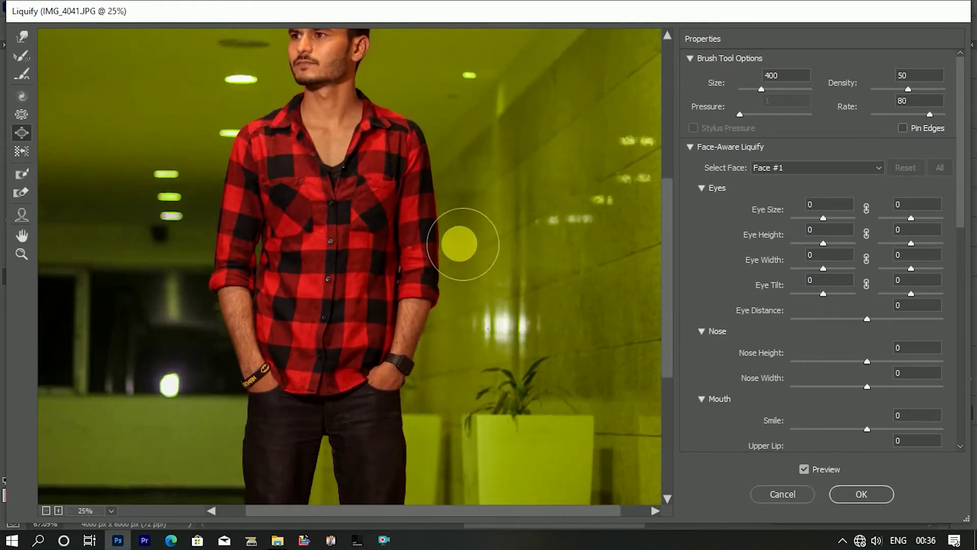
pyautogui.press(']')
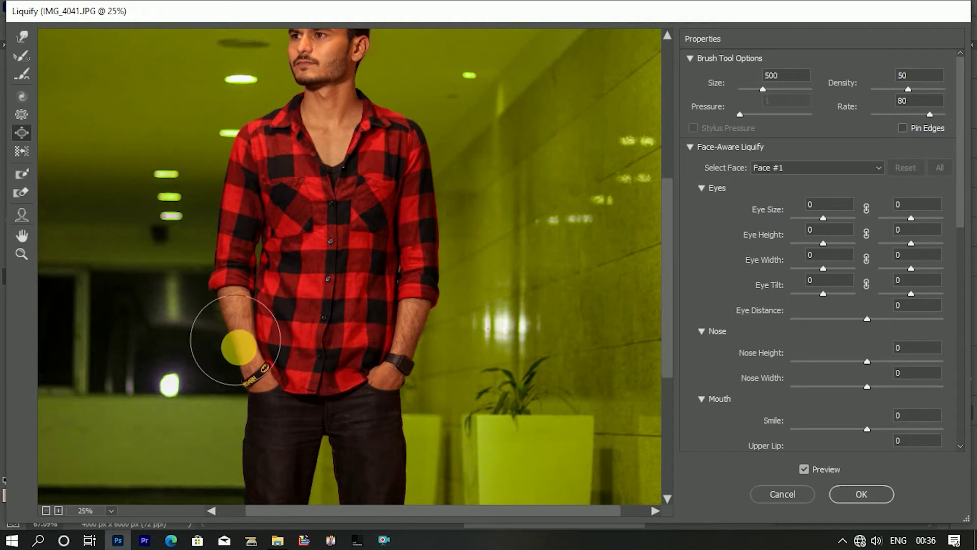
pyautogui.click(861, 494)
# Step: Merge the liquified layer down into the graded layer and show it again
pyautogui.scroll(-5, 582, 340)
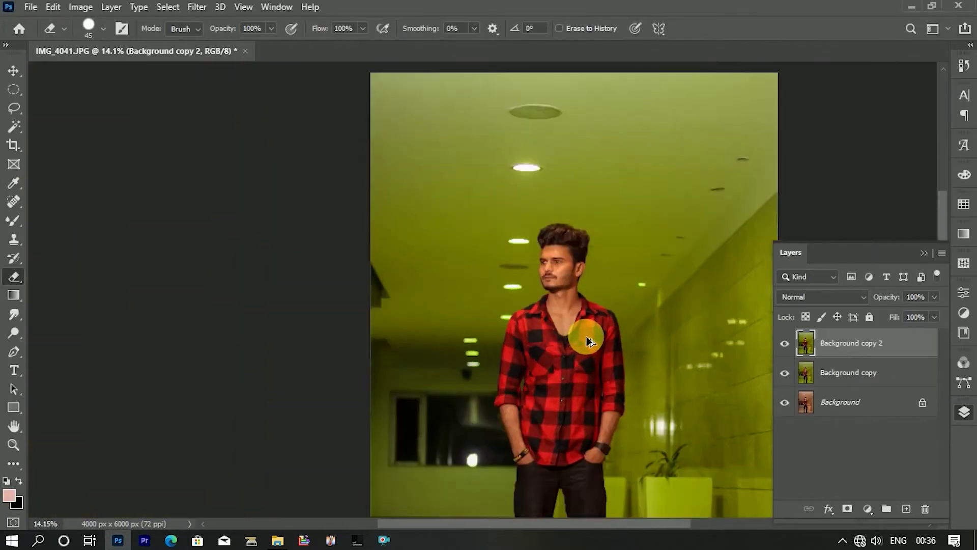
pyautogui.rightClick(830, 353)
pyautogui.click(707, 425)
pyautogui.click(785, 346)
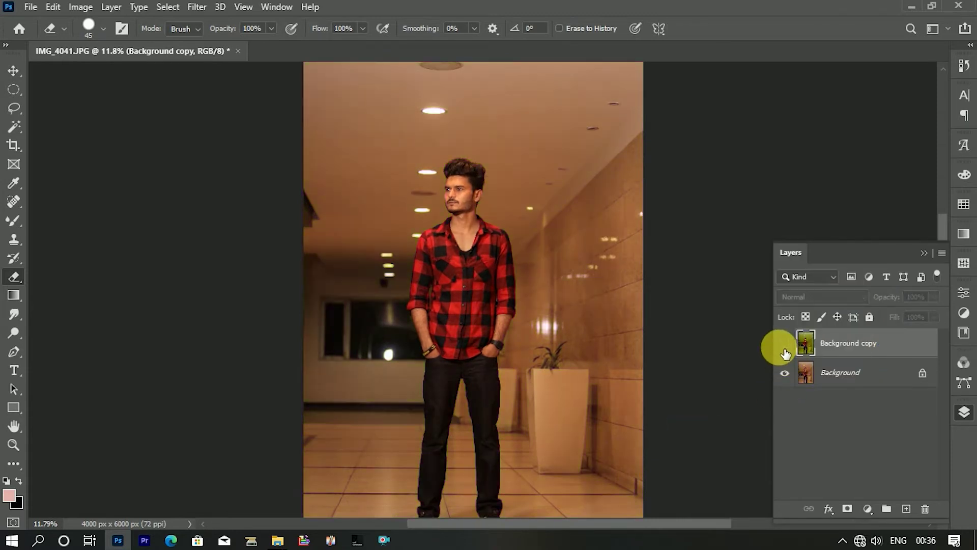
pyautogui.scroll(-1, 399, 295)
pyautogui.scroll(-1, 519, 219)
pyautogui.scroll(1, 519, 218)
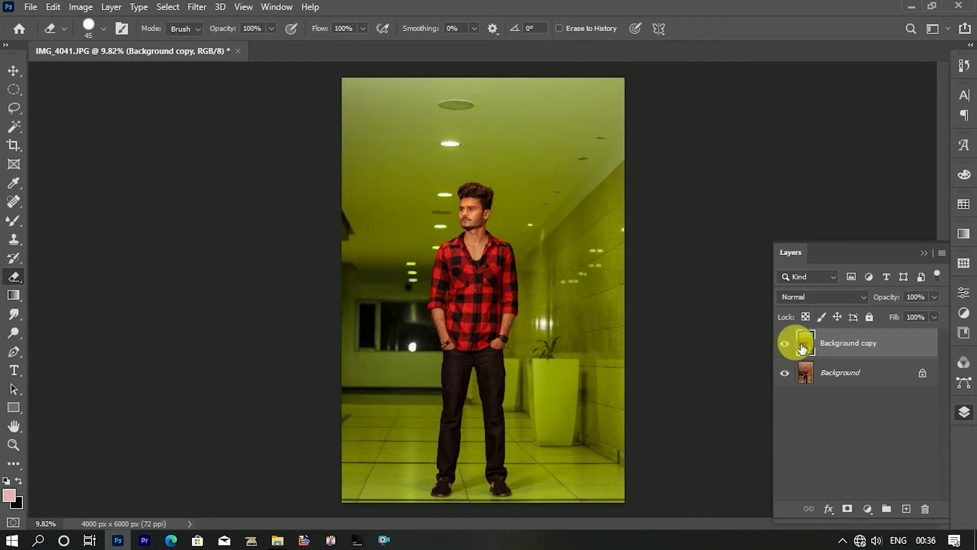
# Step: Duplicate the graded layer as a new top layer and cancel the quit prompt
pyautogui.hotkey('ctrl', 'j')
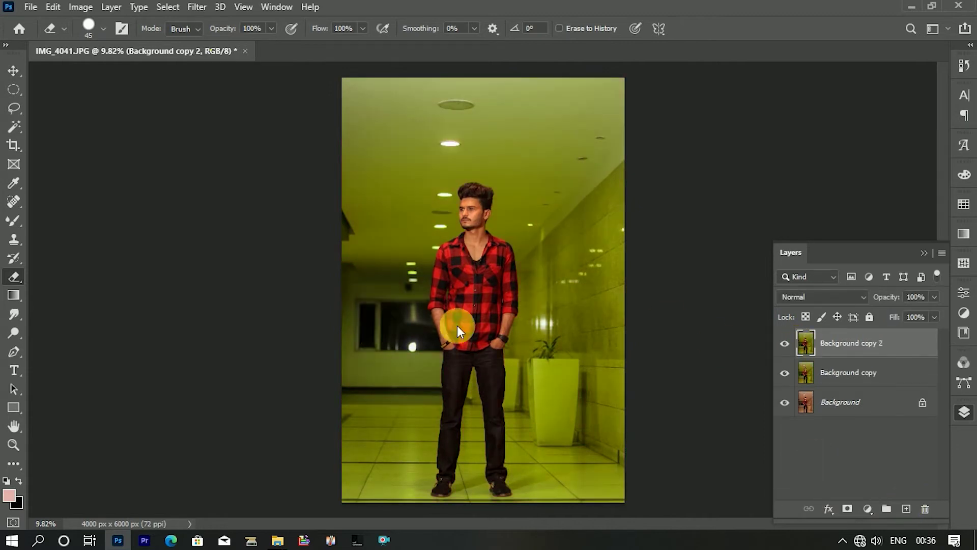
pyautogui.click(196, 6)
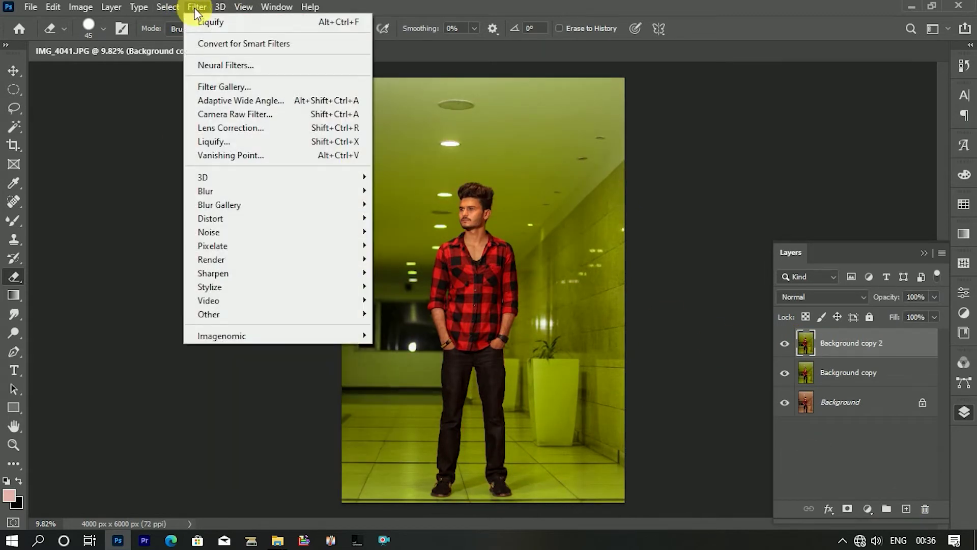
pyautogui.click(958, 5)
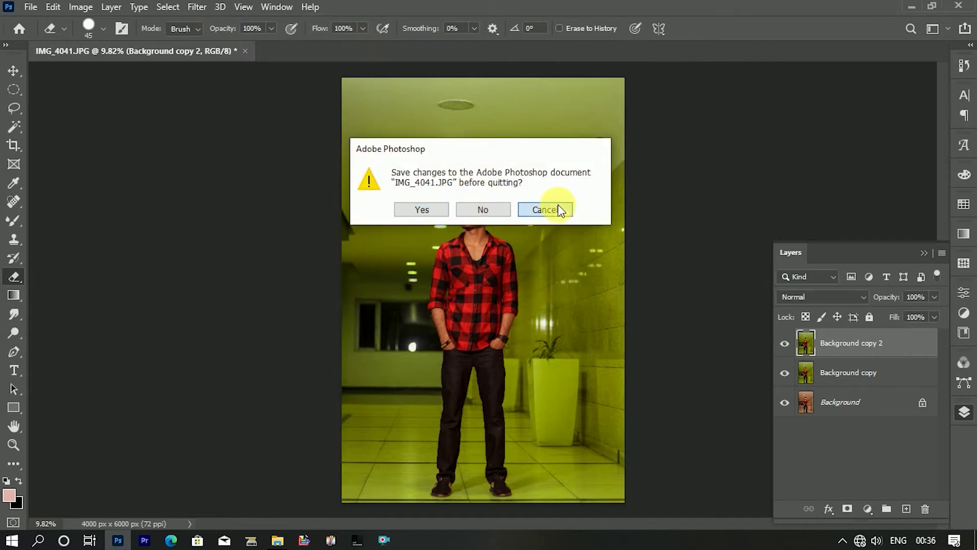
pyautogui.click(560, 210)
pyautogui.scroll(5, 518, 205)
pyautogui.scroll(5, 322, 271)
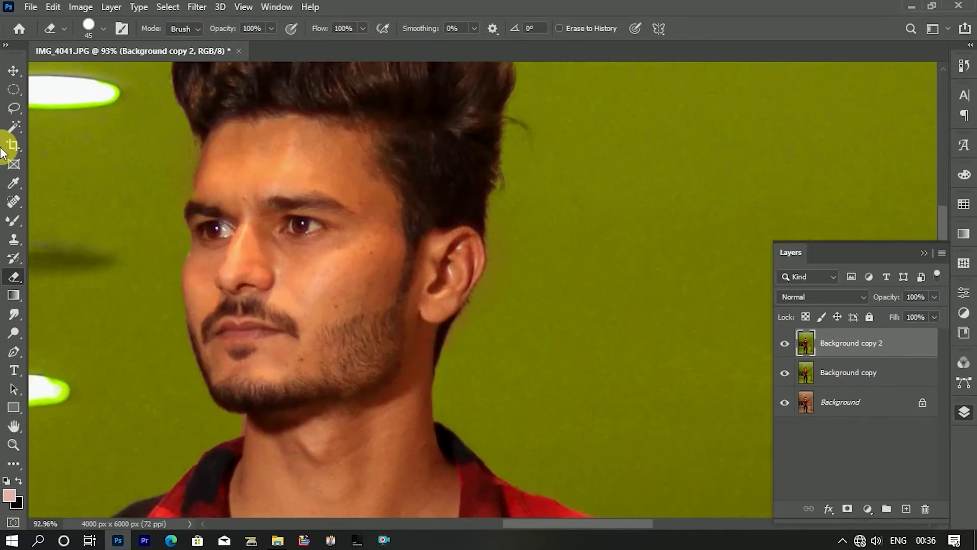
# Step: Magic Wand select the man's face skin, adding beard, ear and neck skin
pyautogui.click(14, 126)
pyautogui.click(229, 155)
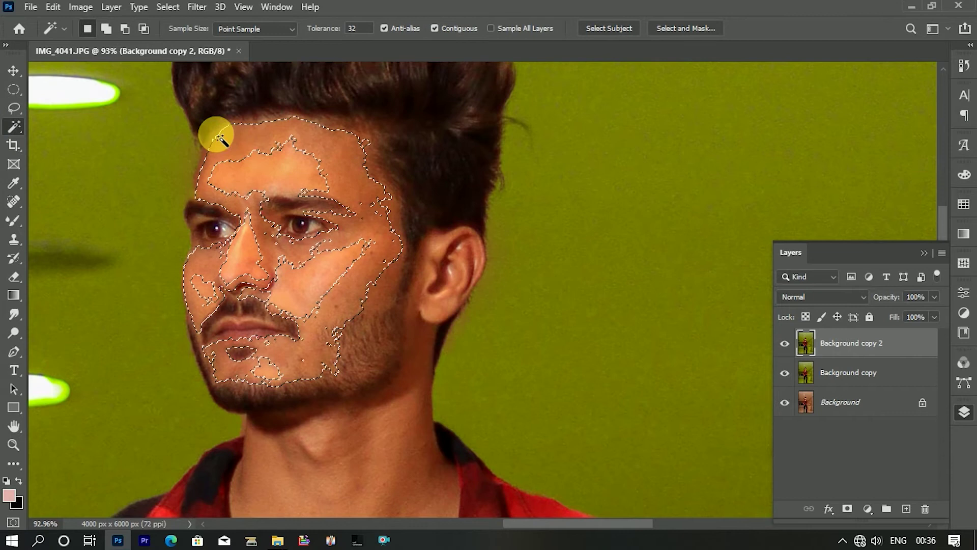
pyautogui.click(244, 344)
pyautogui.click(106, 28)
pyautogui.click(392, 277)
pyautogui.click(473, 432)
# Step: Add the lower neck and upper chest skin, then feather the selection
pyautogui.scroll(-3, 473, 432)
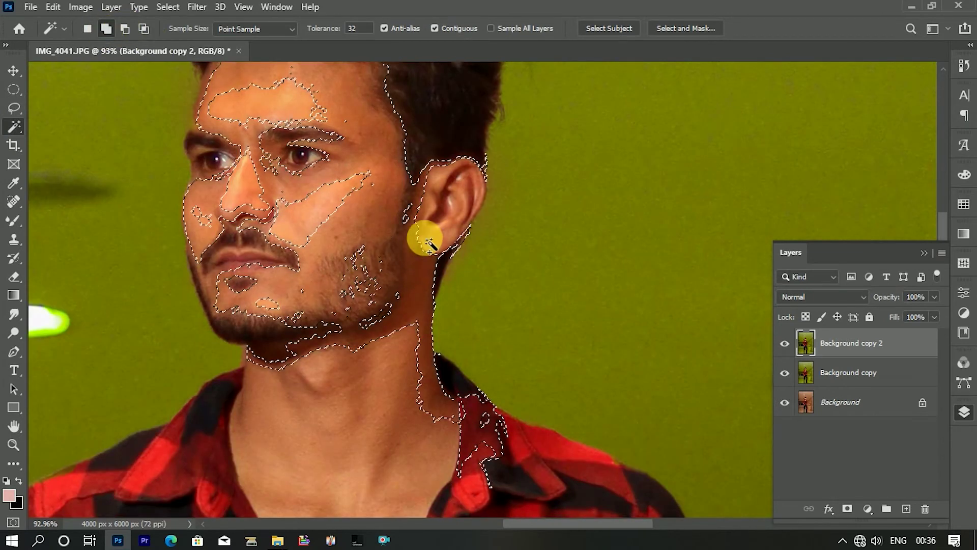
pyautogui.click(354, 468)
pyautogui.scroll(-5, 331, 407)
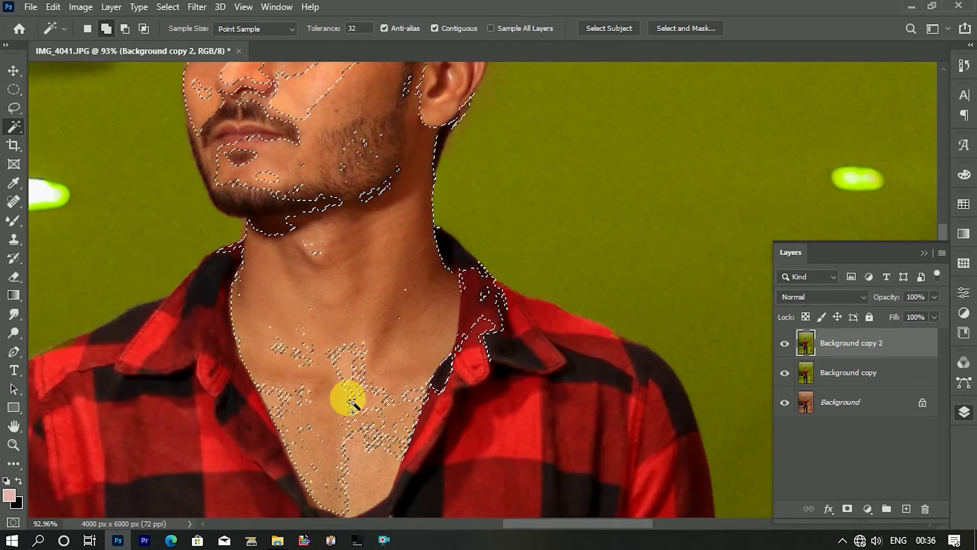
pyautogui.scroll(-3, 352, 405)
pyautogui.scroll(4, 345, 388)
pyautogui.scroll(2, 327, 257)
pyautogui.scroll(3, 242, 199)
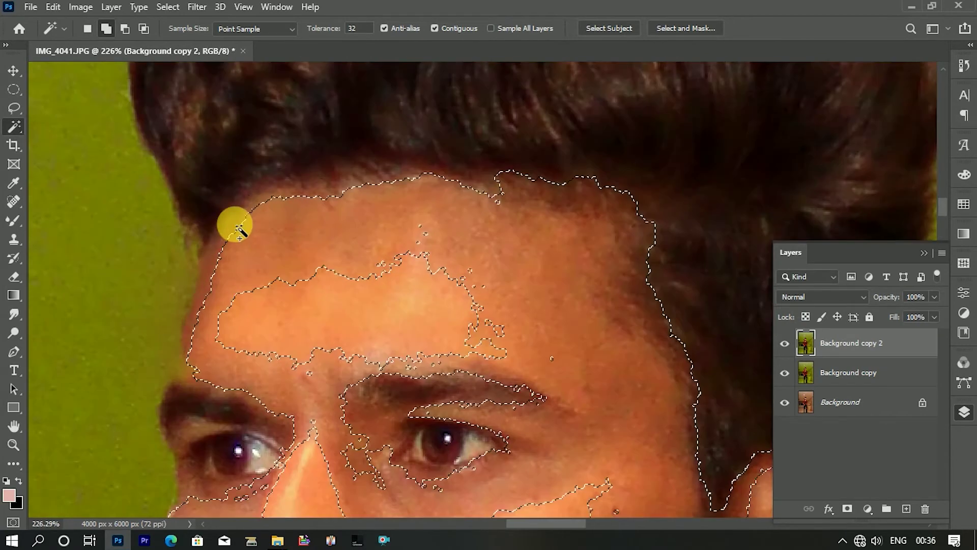
pyautogui.scroll(-3, 285, 316)
pyautogui.scroll(-4, 356, 402)
pyautogui.scroll(-2, 367, 407)
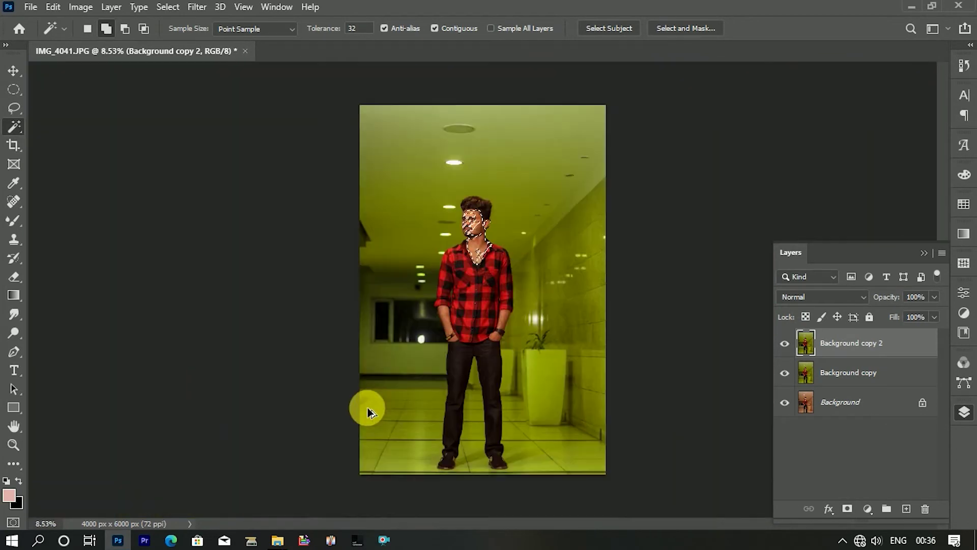
pyautogui.scroll(2, 484, 217)
pyautogui.scroll(2, 493, 353)
pyautogui.scroll(1, 492, 233)
pyautogui.scroll(1, 475, 260)
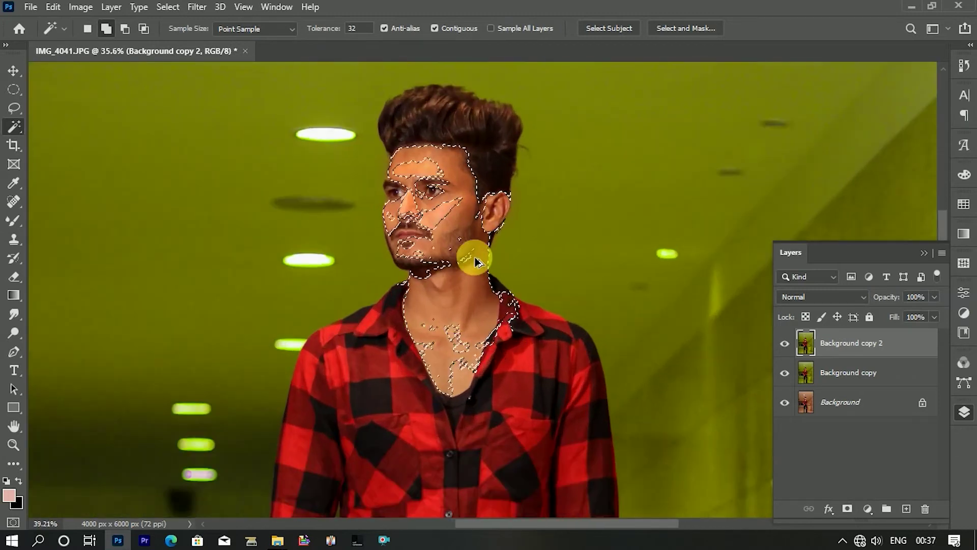
pyautogui.rightClick(458, 255)
pyautogui.click(542, 410)
# Step: Confirm the feather and lift the skin's midtones slightly with a Curves adjustment
pyautogui.press('Return')
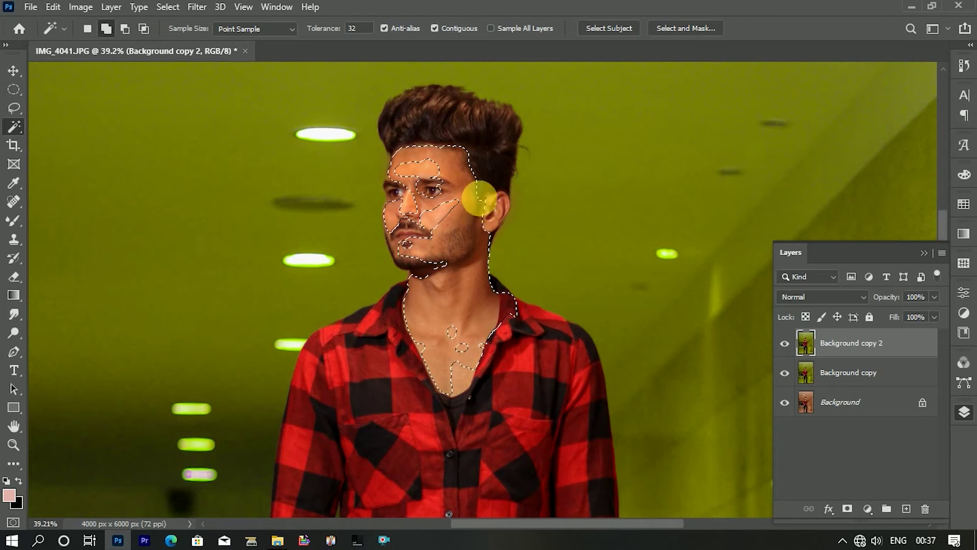
pyautogui.hotkey('ctrl', 'm')
pyautogui.moveTo(436, 100)
pyautogui.mouseDown()
pyautogui.moveTo(548, 223)
pyautogui.moveTo(724, 190)
pyautogui.mouseUp()
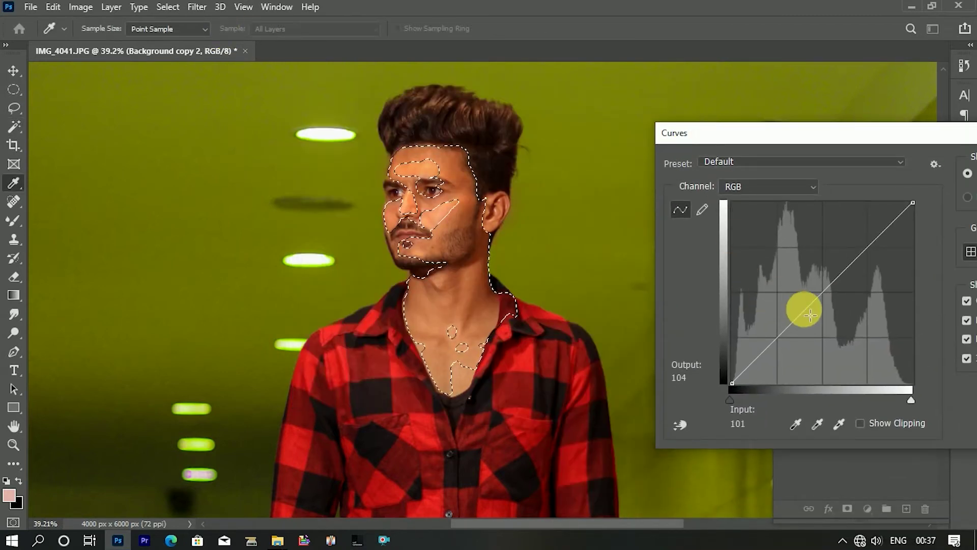
pyautogui.moveTo(810, 315); pyautogui.dragTo(810, 312)
pyautogui.moveTo(809, 142); pyautogui.dragTo(447, 148)
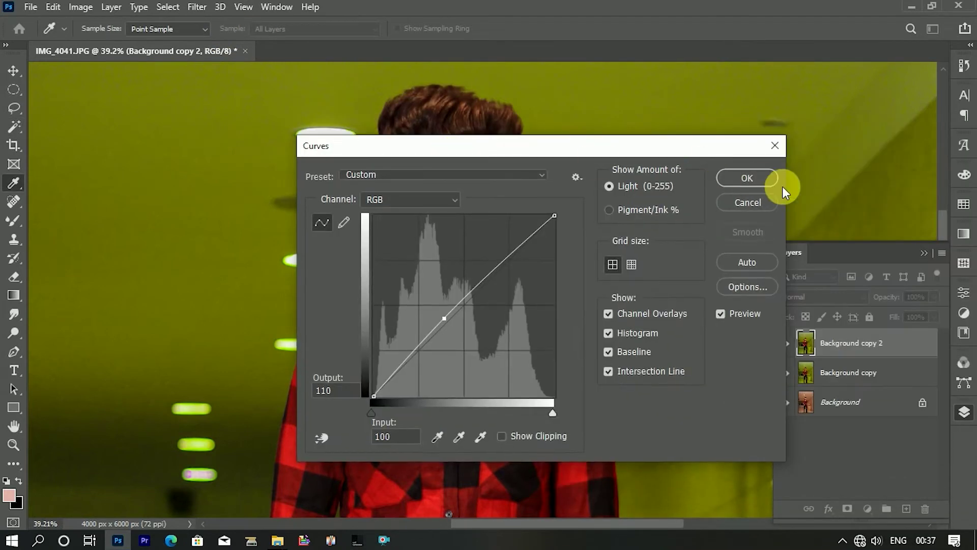
pyautogui.click(747, 174)
# Step: Clear the skin selection, show the top layer, and fit the image on screen
pyautogui.press('w')
pyautogui.click(9, 105)
pyautogui.click(130, 145)
pyautogui.click(784, 343)
pyautogui.scroll(-3, 468, 311)
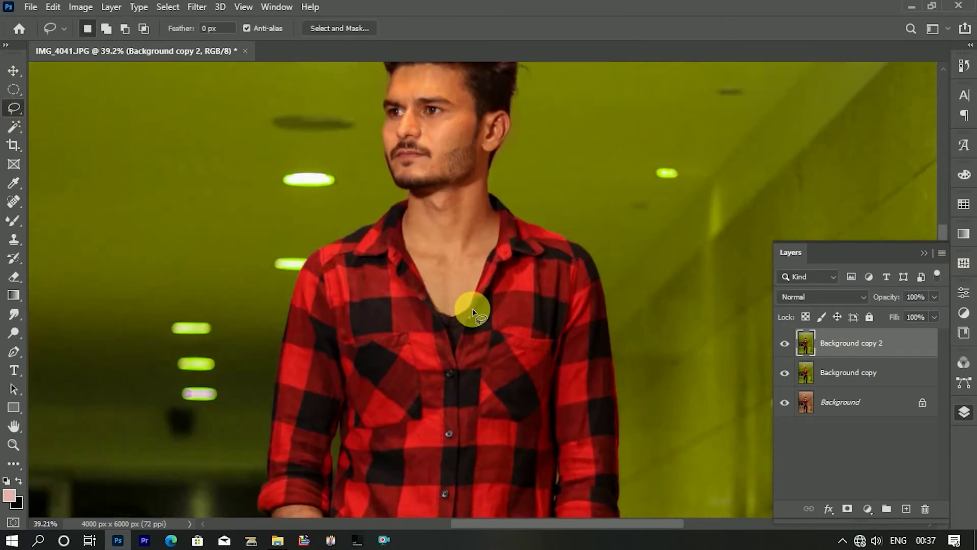
pyautogui.hotkey('ctrl', '0')
pyautogui.scroll(3, 508, 305)
pyautogui.scroll(2, 537, 264)
# Step: Magic Wand select both forearms and both hands, adding each to the selection
pyautogui.click(13, 126)
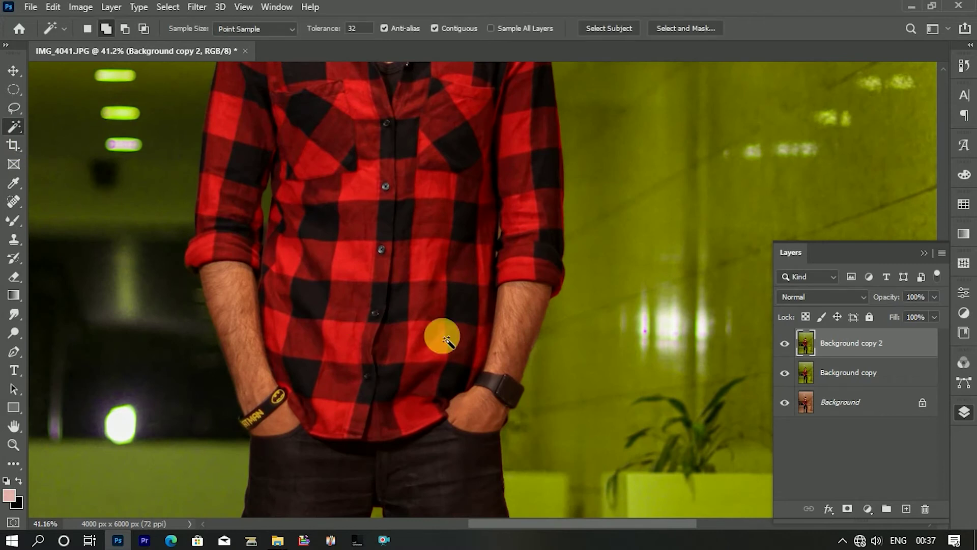
pyautogui.click(512, 305)
pyautogui.click(497, 360)
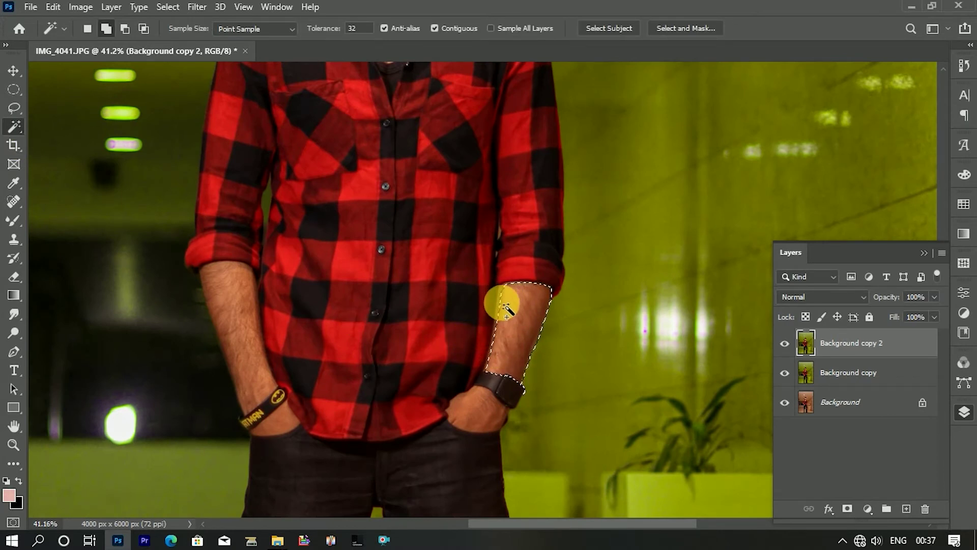
pyautogui.click(243, 290)
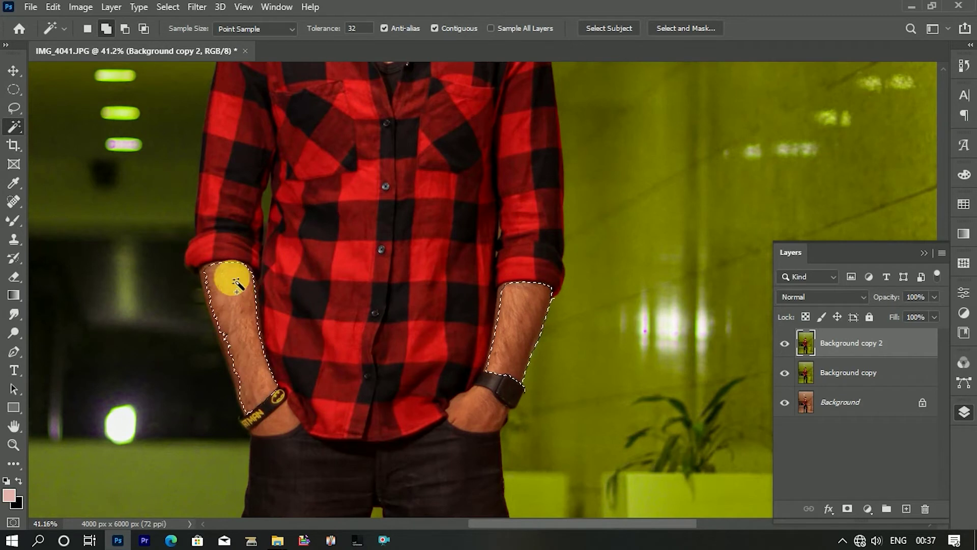
pyautogui.keyDown('shift'); pyautogui.click(276, 422); pyautogui.keyUp('shift')
pyautogui.click(488, 418)
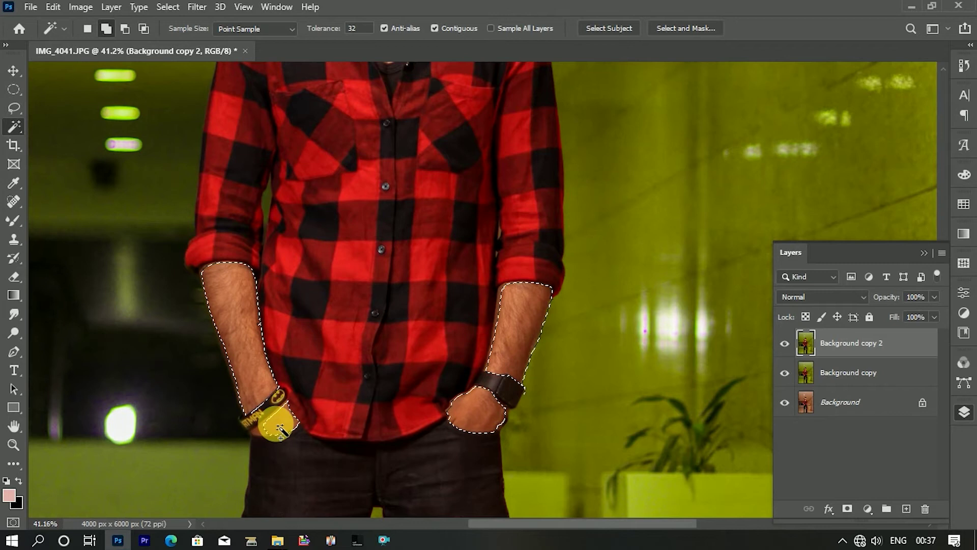
# Step: Feather the arm selection with an 8-pixel radius
pyautogui.rightClick(505, 367)
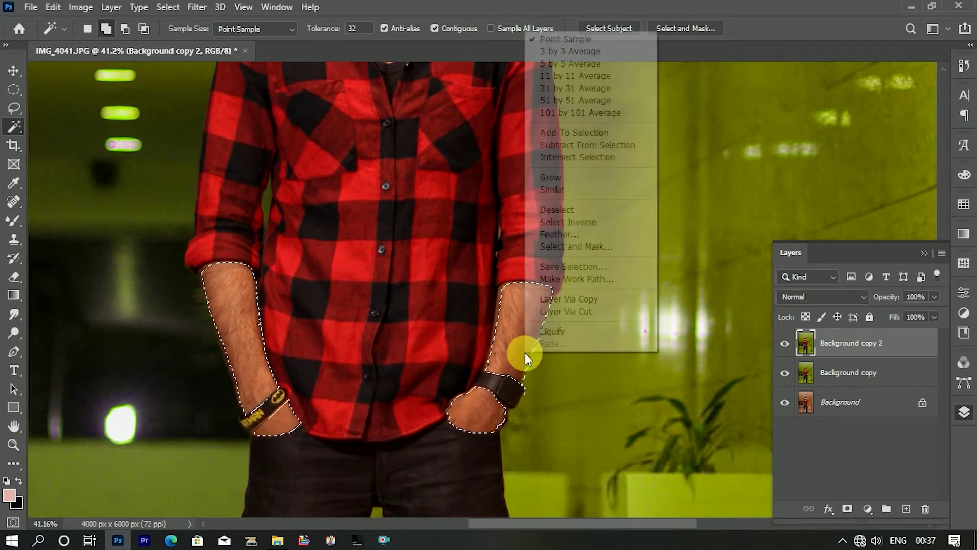
pyautogui.click(535, 232)
pyautogui.click(559, 164)
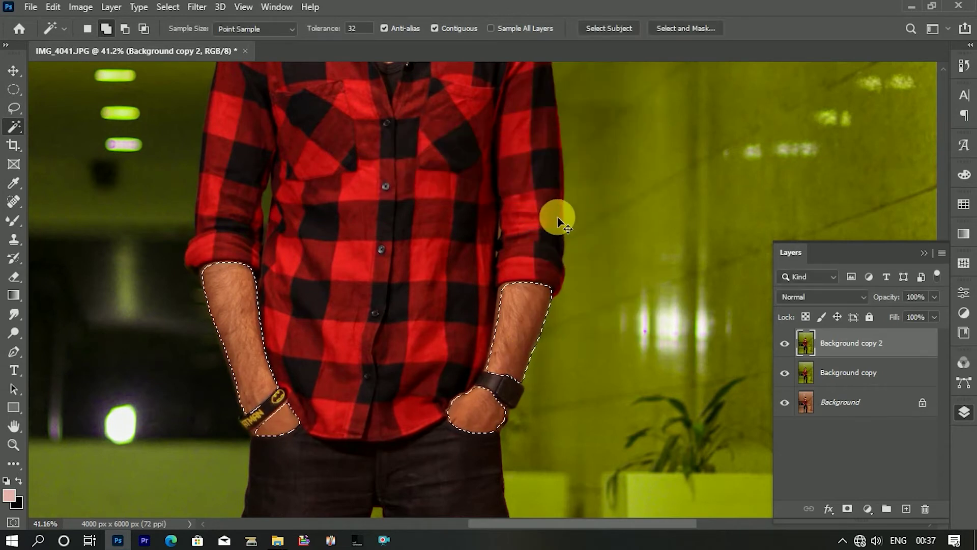
# Step: Bend the RGB curve to adjust the arms' tone, then deselect with the Lasso tool
pyautogui.hotkey('ctrl', 'm')
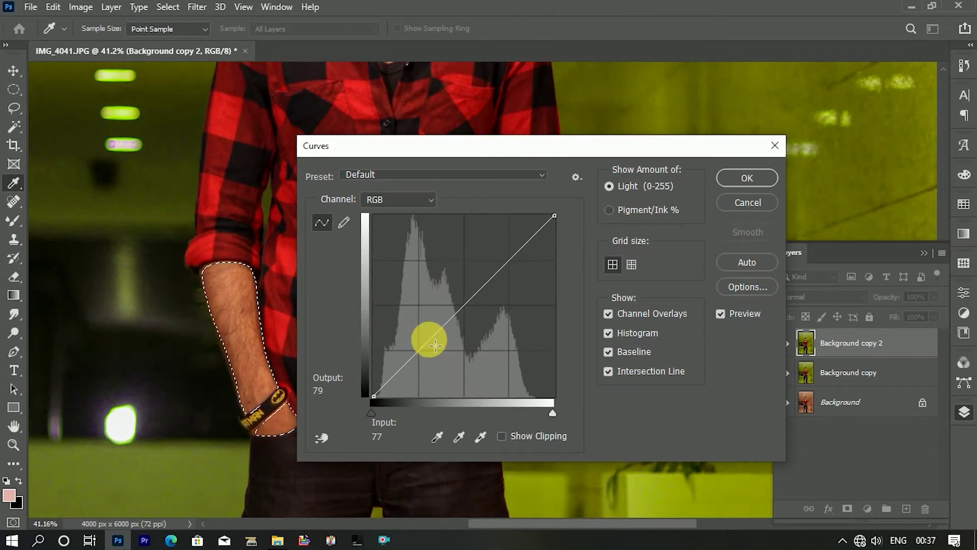
pyautogui.moveTo(436, 345); pyautogui.dragTo(427, 337)
pyautogui.click(747, 178)
pyautogui.click(14, 126)
pyautogui.click(14, 108)
pyautogui.click(557, 319)
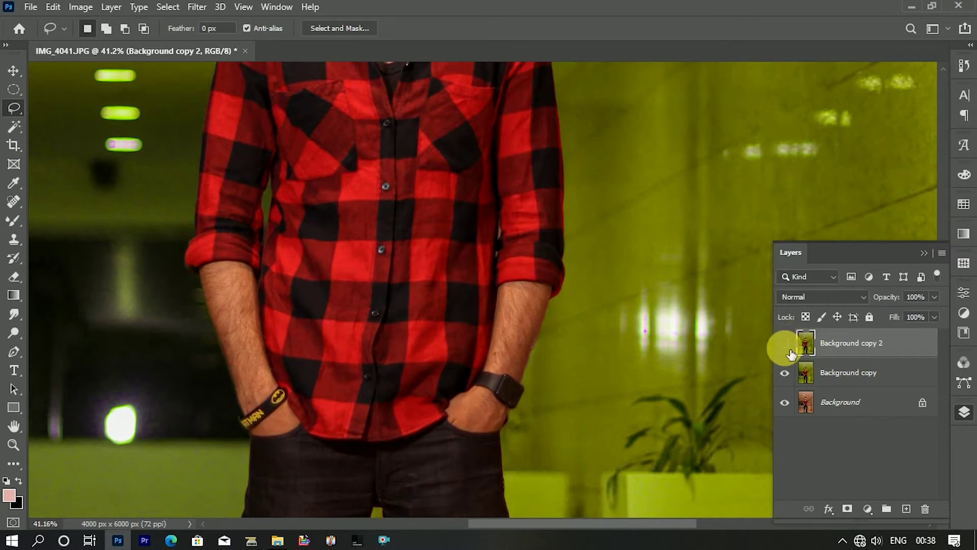
# Step: Merge Background copy 2 down and fit the whole image on screen
pyautogui.rightClick(790, 355)
pyautogui.click(739, 423)
pyautogui.click(13, 444)
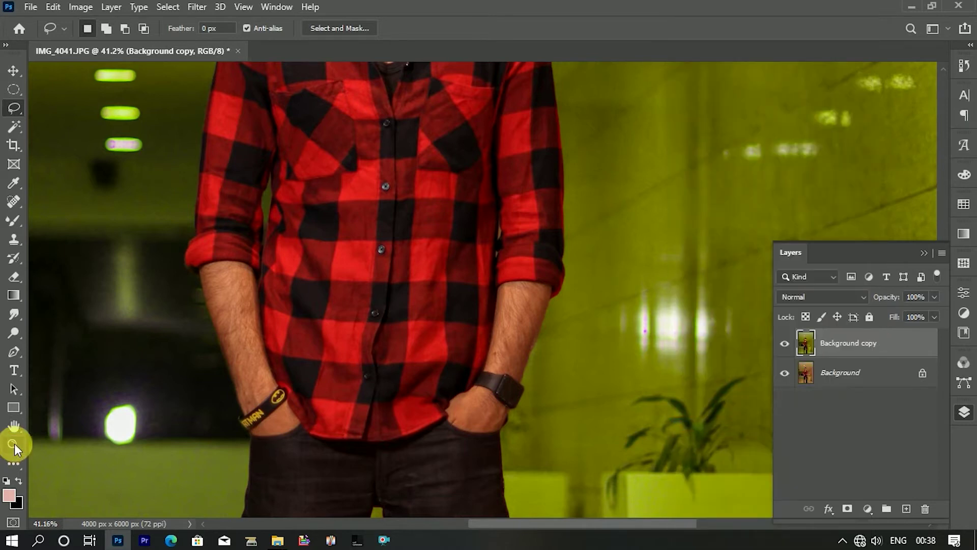
pyautogui.rightClick(708, 169)
pyautogui.click(733, 175)
# Step: Show Background copy, zoom in on the man's face, and duplicate Background copy
pyautogui.moveTo(475, 152); pyautogui.dragTo(776, 330)
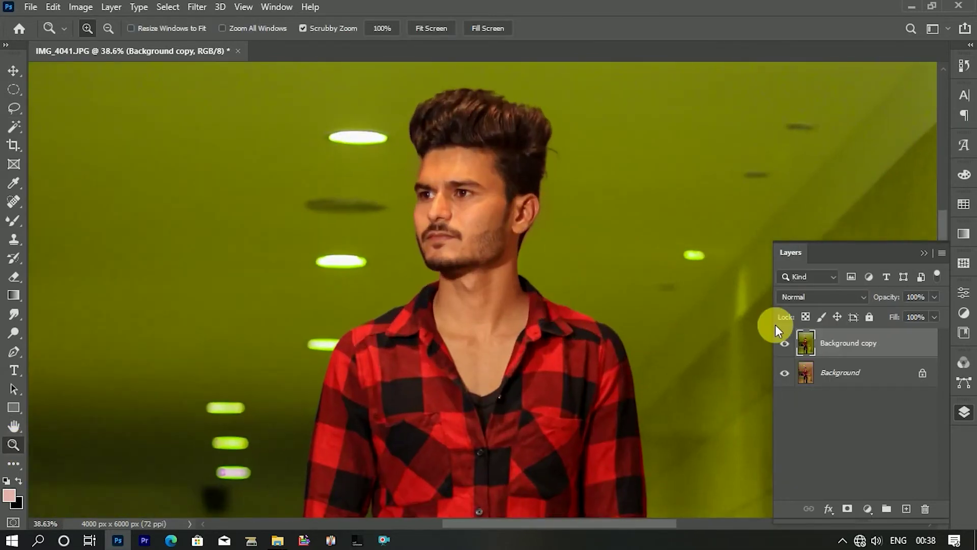
pyautogui.click(785, 344)
pyautogui.moveTo(669, 395); pyautogui.dragTo(588, 408)
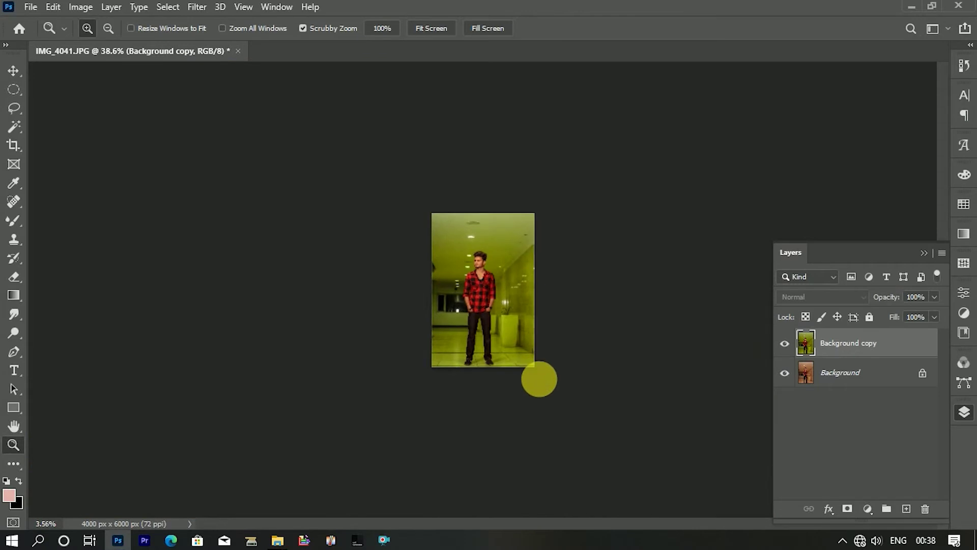
pyautogui.moveTo(436, 251); pyautogui.dragTo(503, 170)
pyautogui.moveTo(868, 344); pyautogui.dragTo(911, 515)
# Step: Apply Imagenomic Portraiture with the Smoothing: Strong preset to Background copy 2
pyautogui.click(199, 8)
pyautogui.moveTo(220, 336)
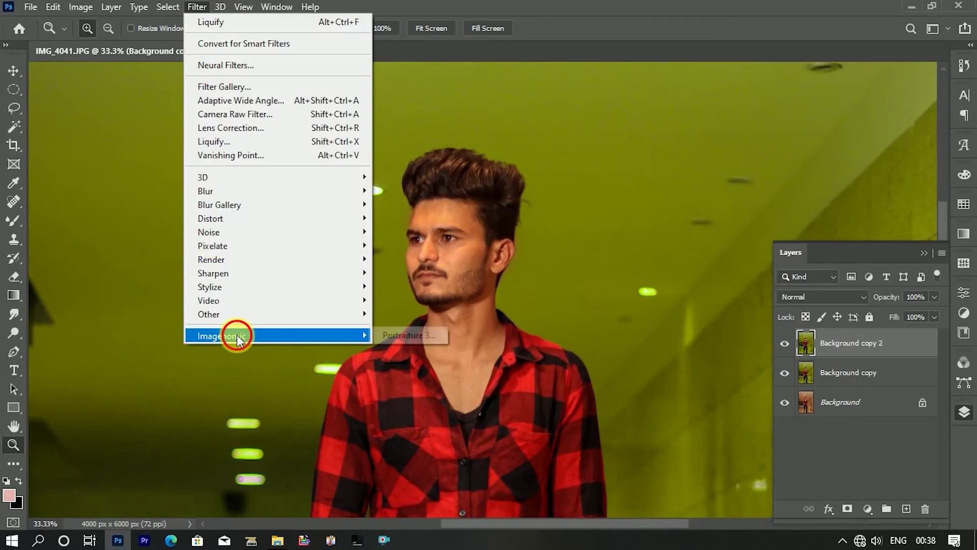
pyautogui.click(402, 333)
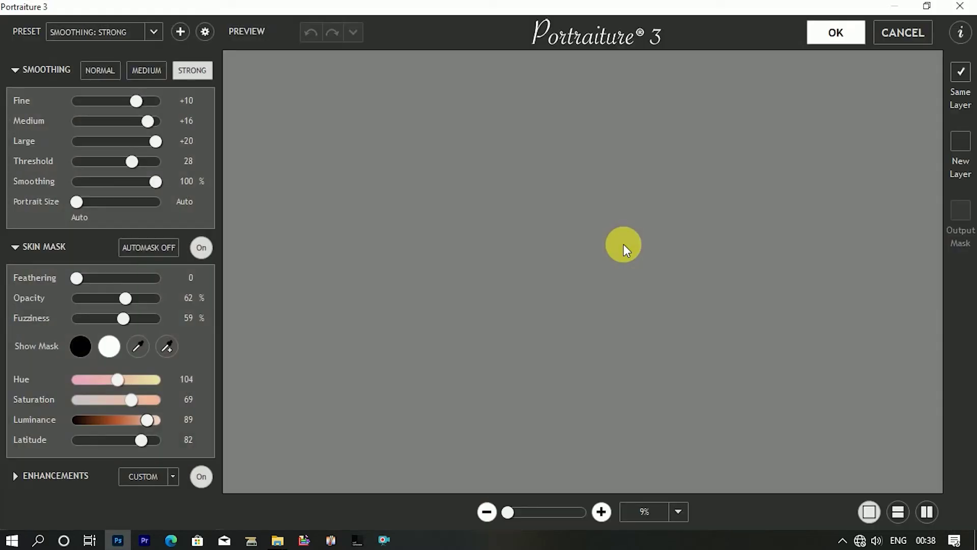
pyautogui.click(836, 34)
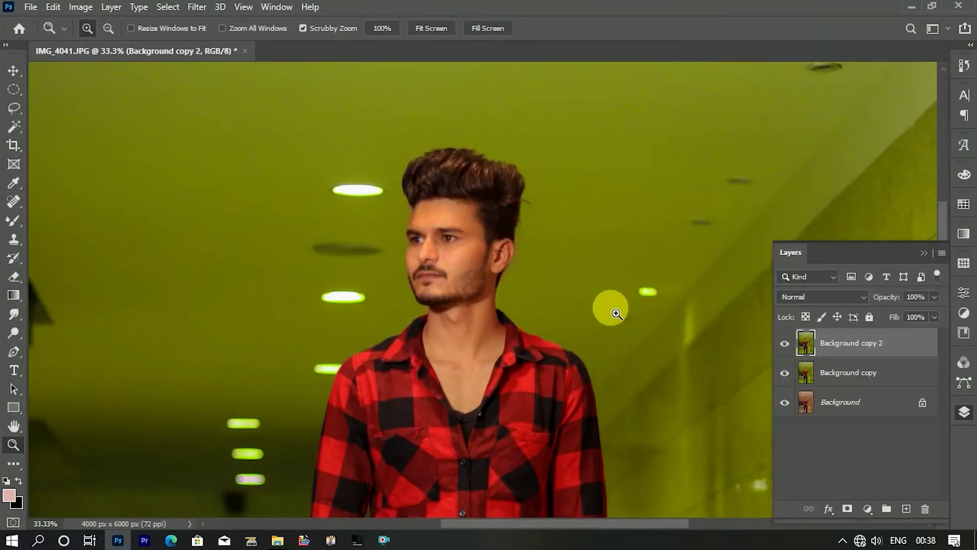
# Step: Show the smoothed layer, fit the image, and add a layer mask to it
pyautogui.click(784, 349)
pyautogui.rightClick(570, 318)
pyautogui.click(566, 313)
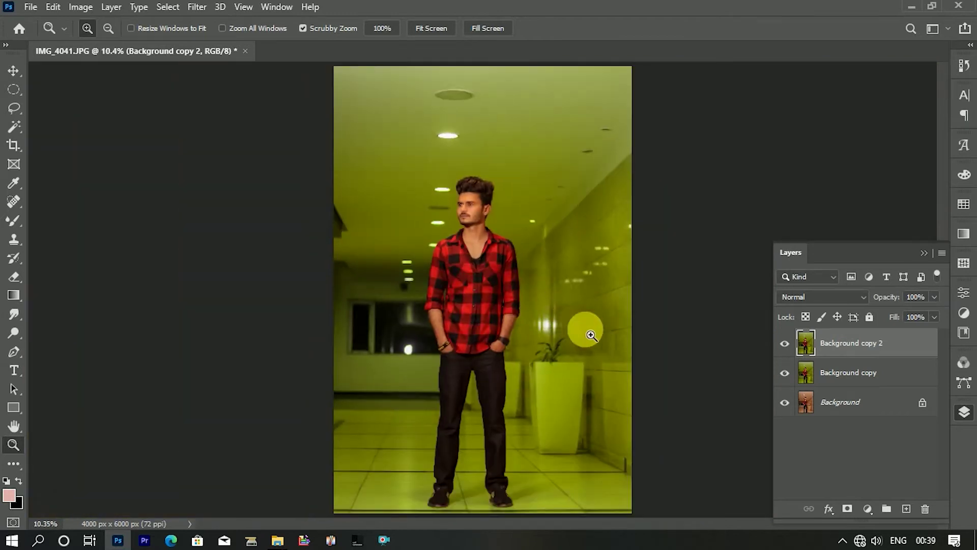
pyautogui.click(847, 509)
pyautogui.moveTo(413, 229)
pyautogui.mouseDown()
pyautogui.moveTo(475, 200)
pyautogui.moveTo(459, 241)
pyautogui.mouseUp()
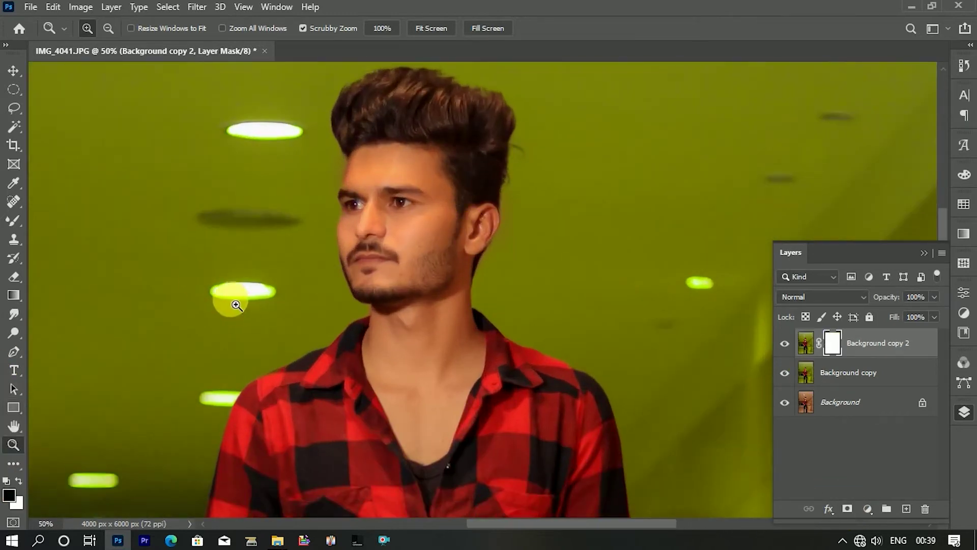
# Step: Switch to the Eraser with swapped colours, then invert the mask to solid black
pyautogui.click(15, 273)
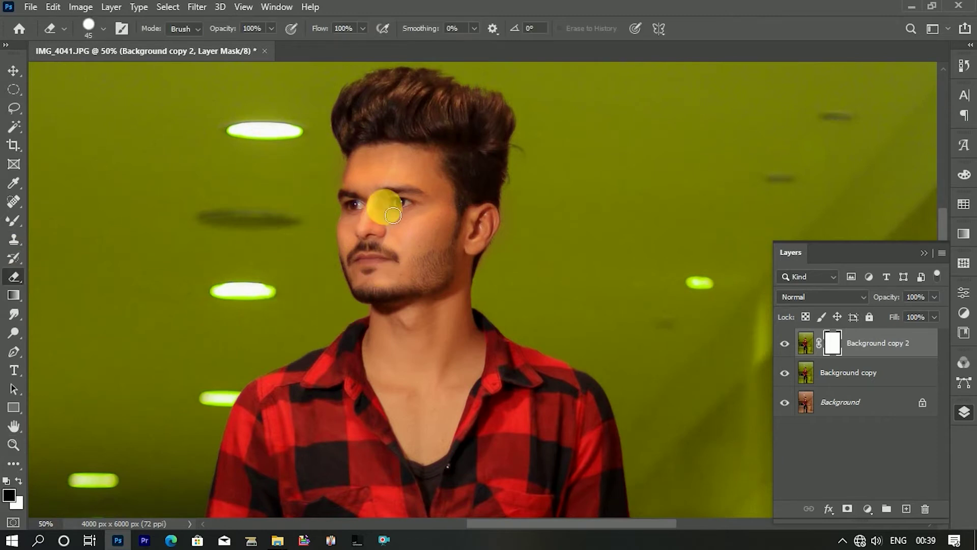
pyautogui.click(401, 518)
pyautogui.click(18, 479)
pyautogui.click(437, 146)
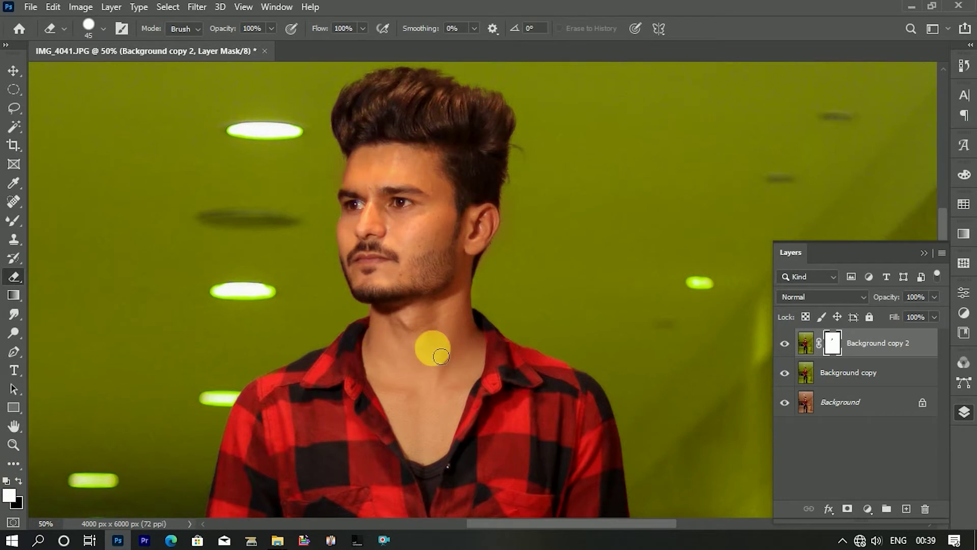
pyautogui.hotkey('ctrl', '0')
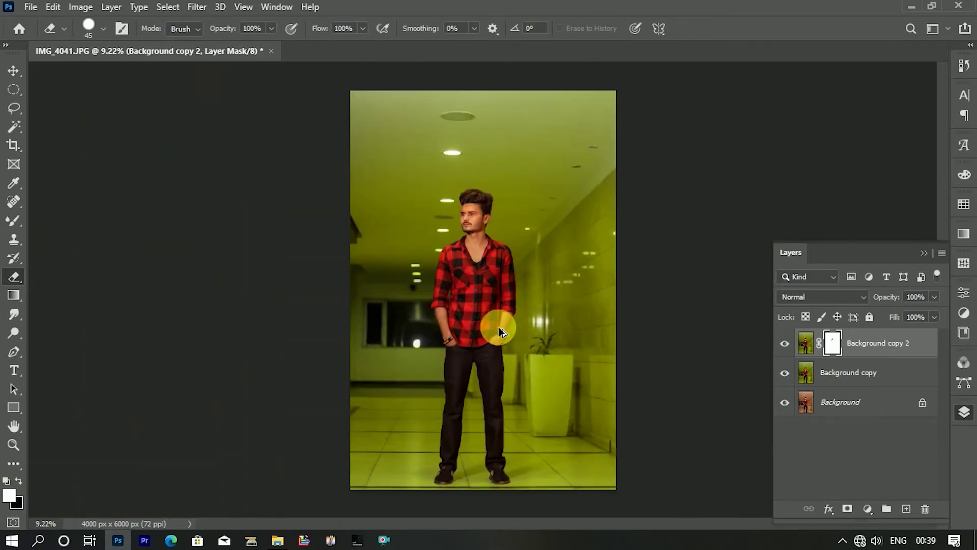
pyautogui.press(']')
pyautogui.press(']')
pyautogui.press(']')
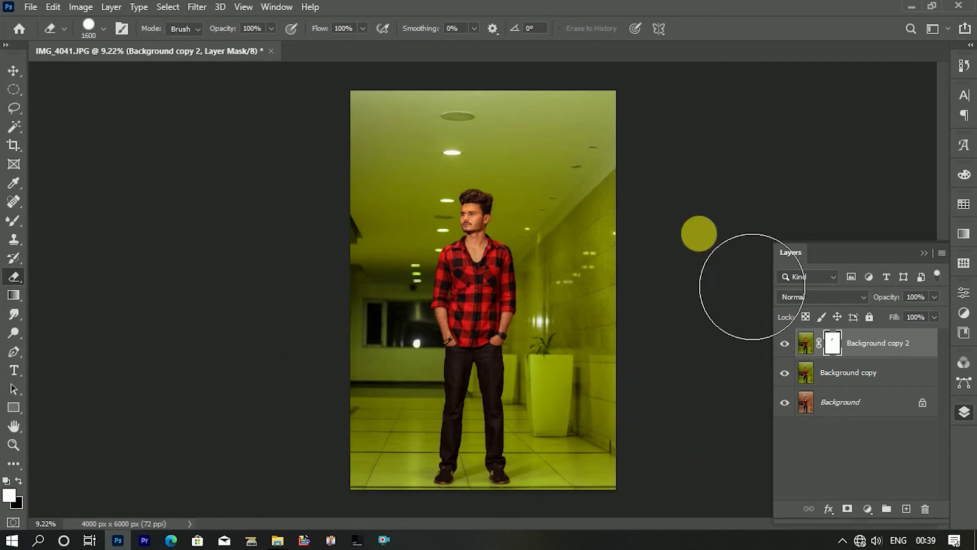
pyautogui.hotkey('ctrl', 'i')
# Step: Shrink the brush and paint the smoothing back onto the cheek, jaw and neck
pyautogui.scroll(2, 464, 254)
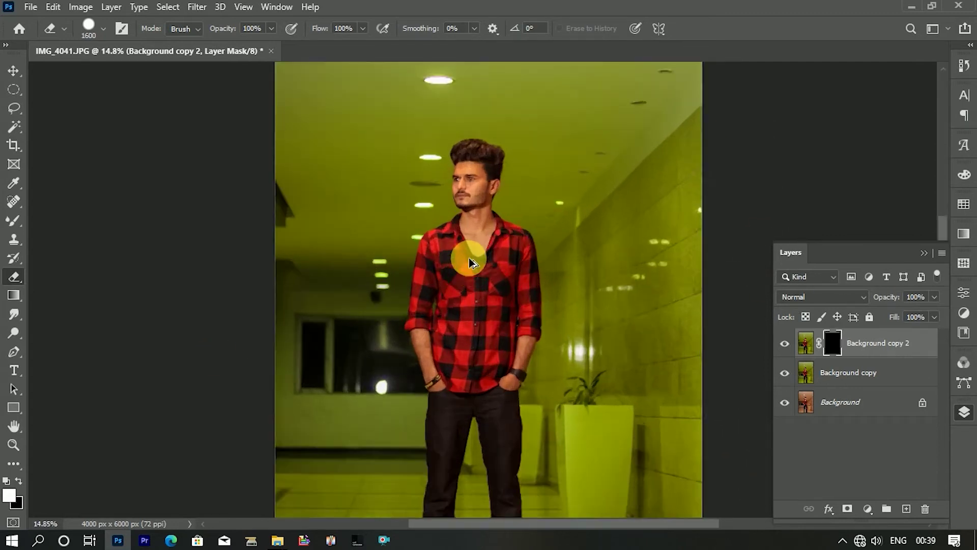
pyautogui.scroll(4, 523, 191)
pyautogui.scroll(1, 504, 244)
pyautogui.press('[')
pyautogui.press('[')
pyautogui.press('[')
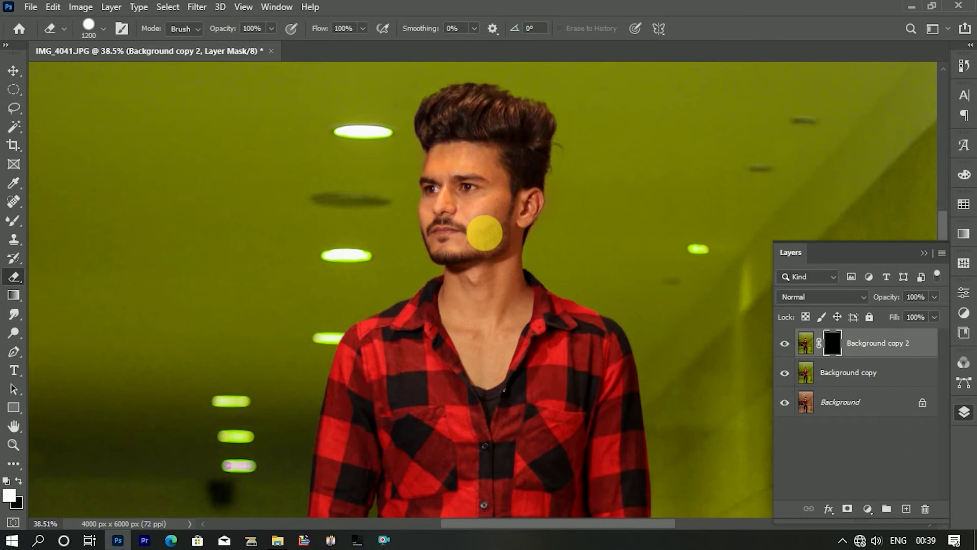
pyautogui.press('[')
pyautogui.press('[')
pyautogui.press('[')
pyautogui.press('[')
pyautogui.press('[')
pyautogui.press('[')
pyautogui.moveTo(464, 195); pyautogui.dragTo(503, 267)
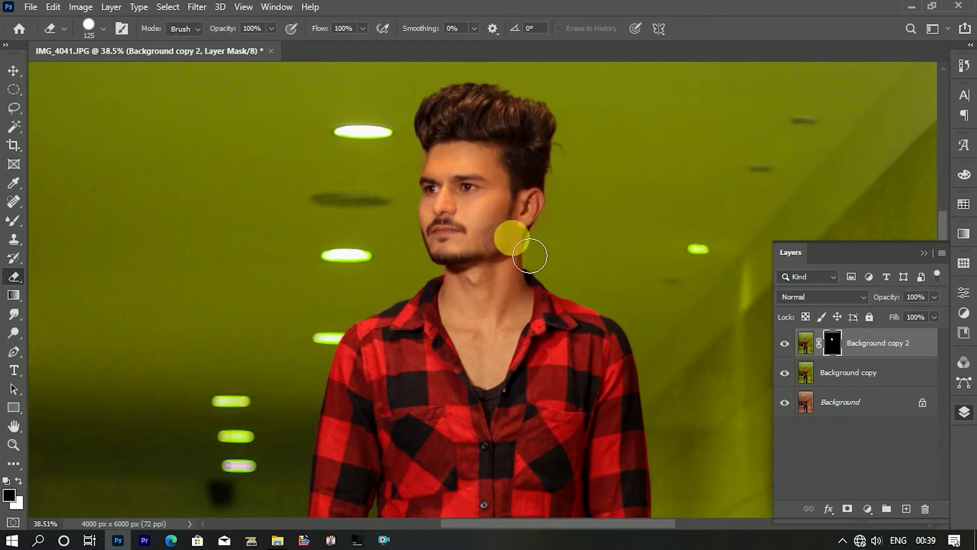
pyautogui.moveTo(517, 288)
pyautogui.mouseDown()
pyautogui.moveTo(471, 302)
pyautogui.moveTo(493, 362)
pyautogui.moveTo(493, 286)
pyautogui.moveTo(459, 245)
pyautogui.mouseUp()
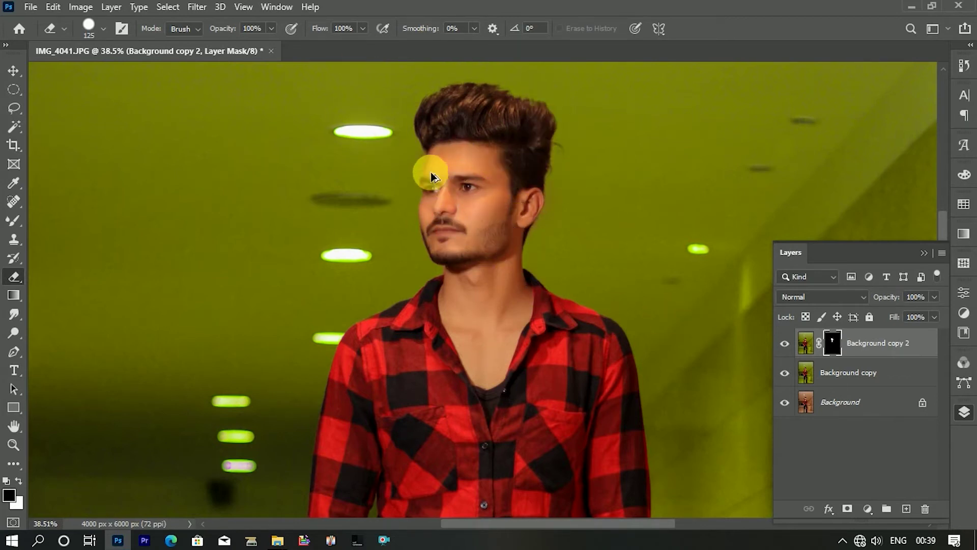
# Step: Zoom in and out to check the revealed smoothing on the face, neck and hands
pyautogui.scroll(3, 430, 172)
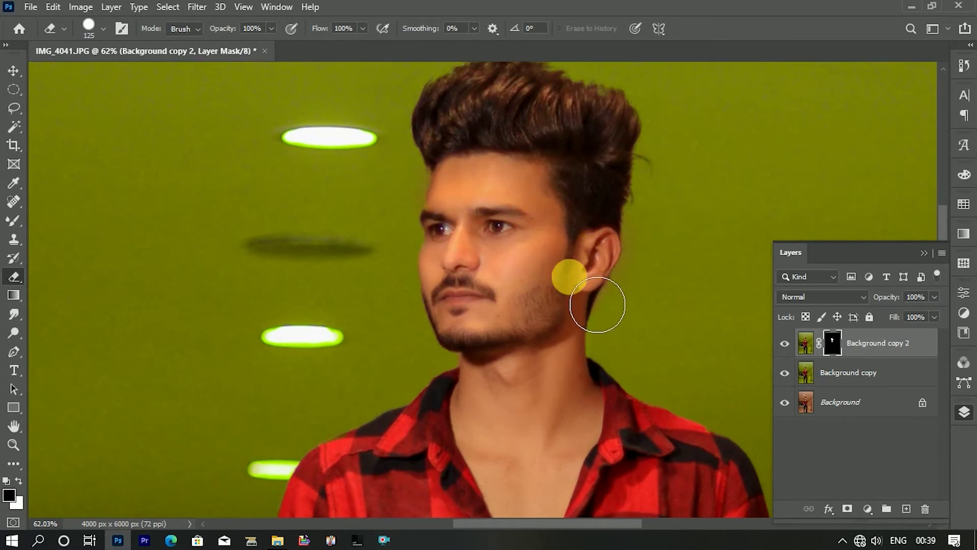
pyautogui.scroll(-3, 567, 387)
pyautogui.scroll(-3, 568, 300)
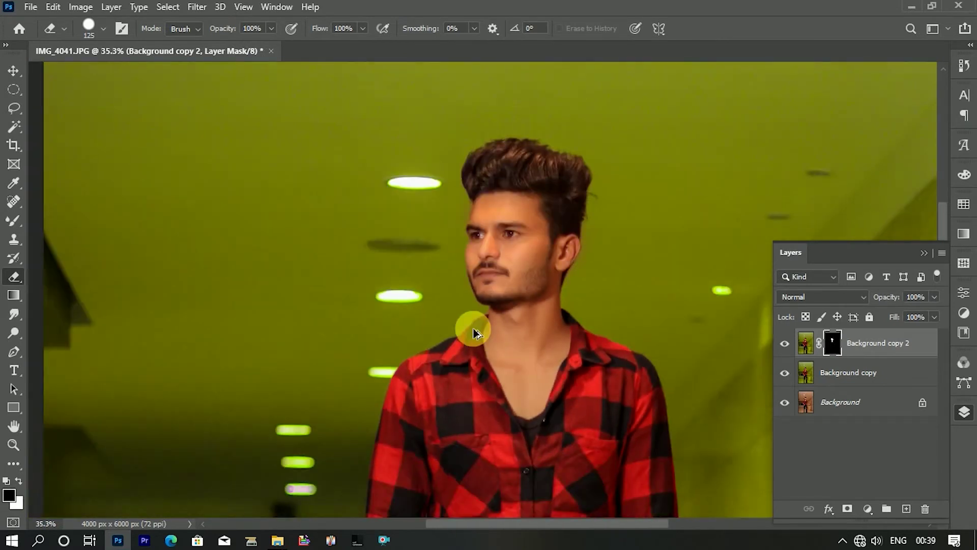
pyautogui.scroll(-3, 469, 327)
pyautogui.scroll(2, 538, 458)
pyautogui.scroll(3, 530, 425)
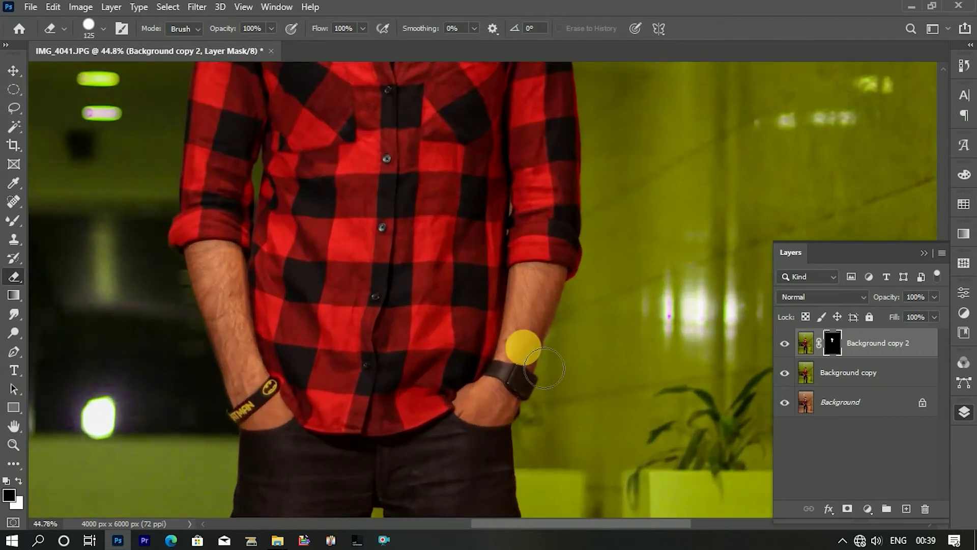
pyautogui.scroll(-3, 530, 331)
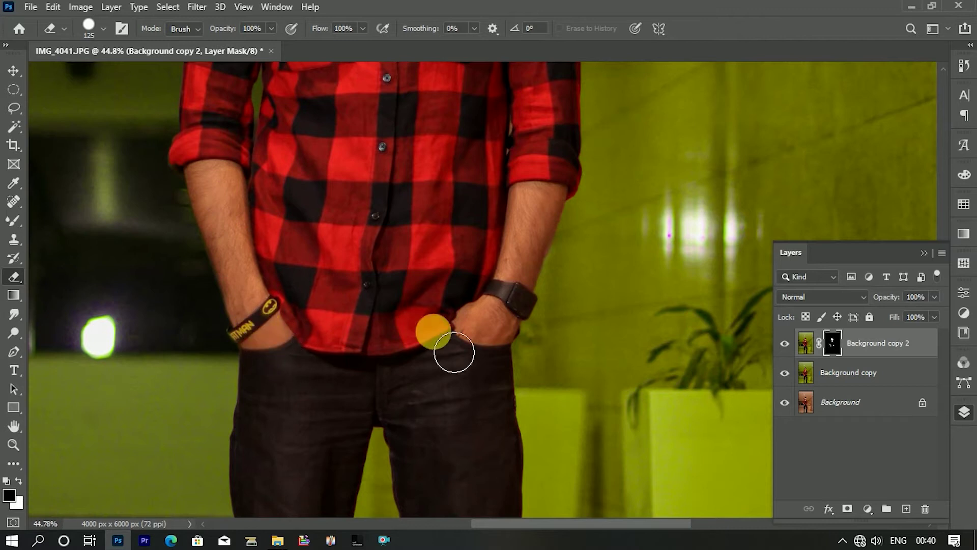
pyautogui.scroll(-3, 529, 222)
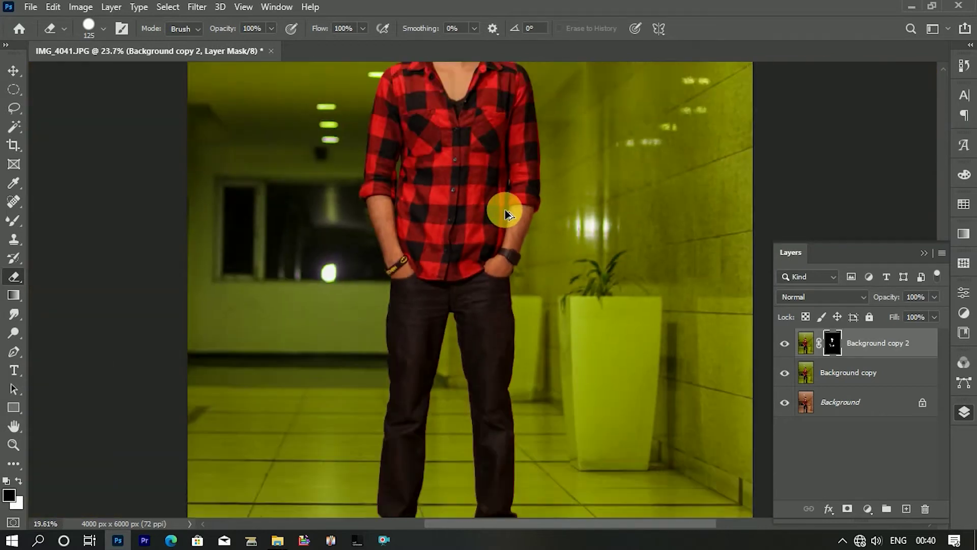
pyautogui.scroll(-4, 585, 133)
pyautogui.scroll(1, 538, 244)
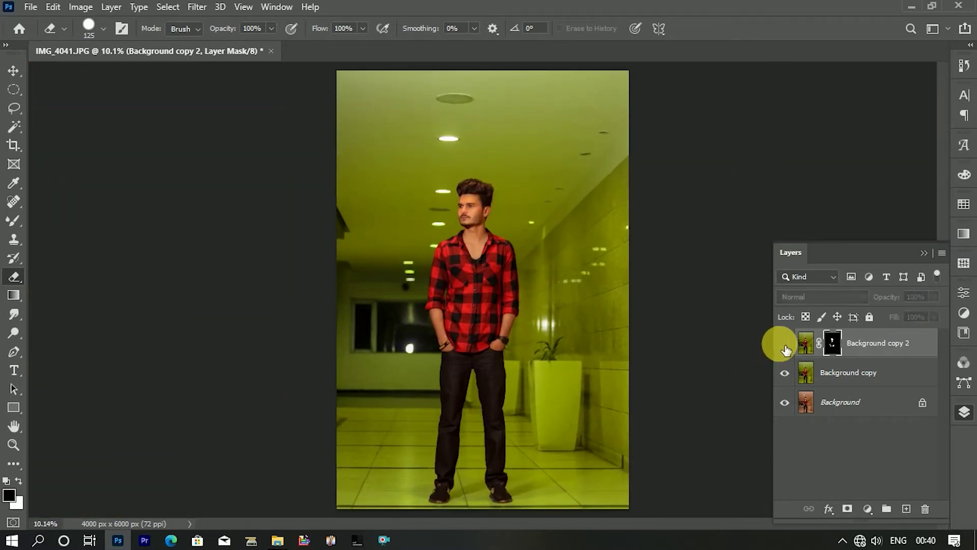
# Step: Merge the masked layer down and duplicate Background copy into Background copy 2
pyautogui.rightClick(878, 350)
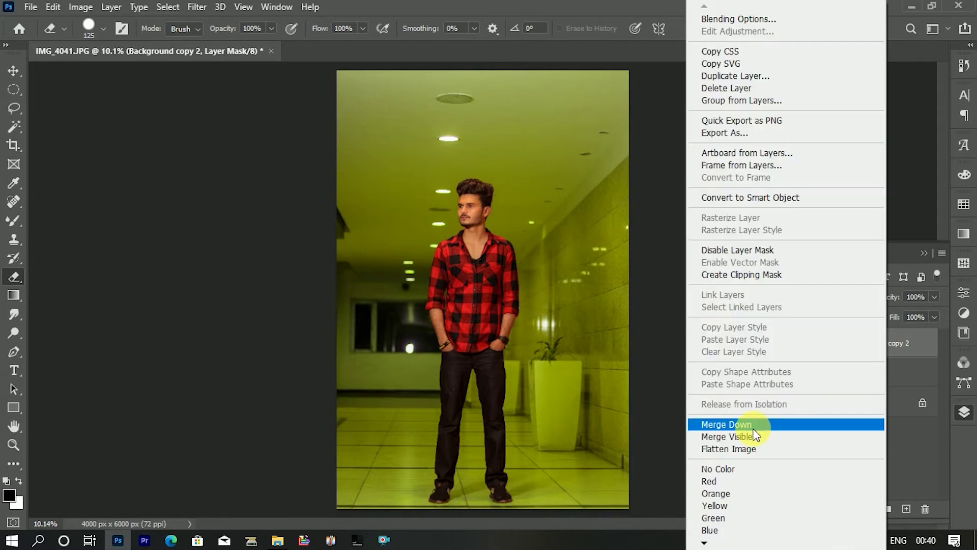
pyautogui.click(811, 424)
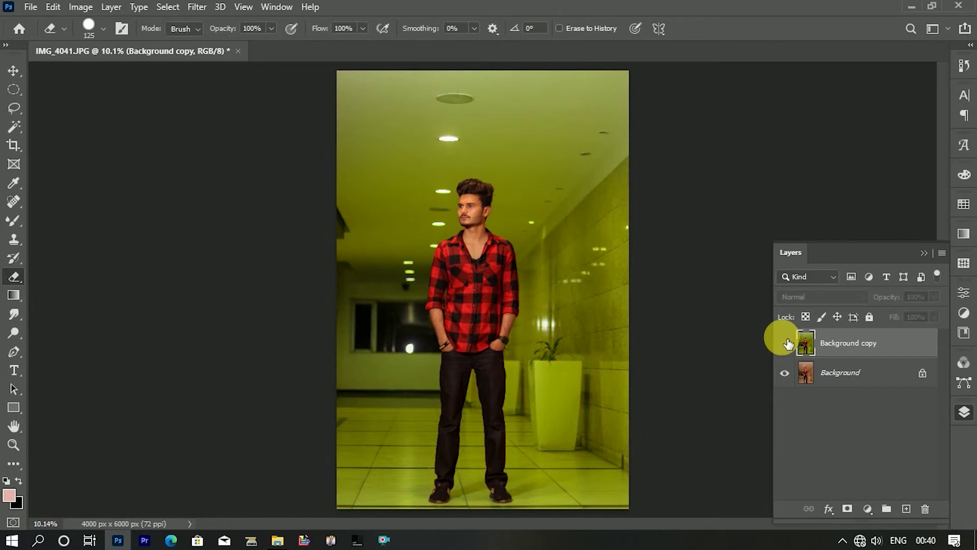
pyautogui.moveTo(872, 343); pyautogui.dragTo(905, 508)
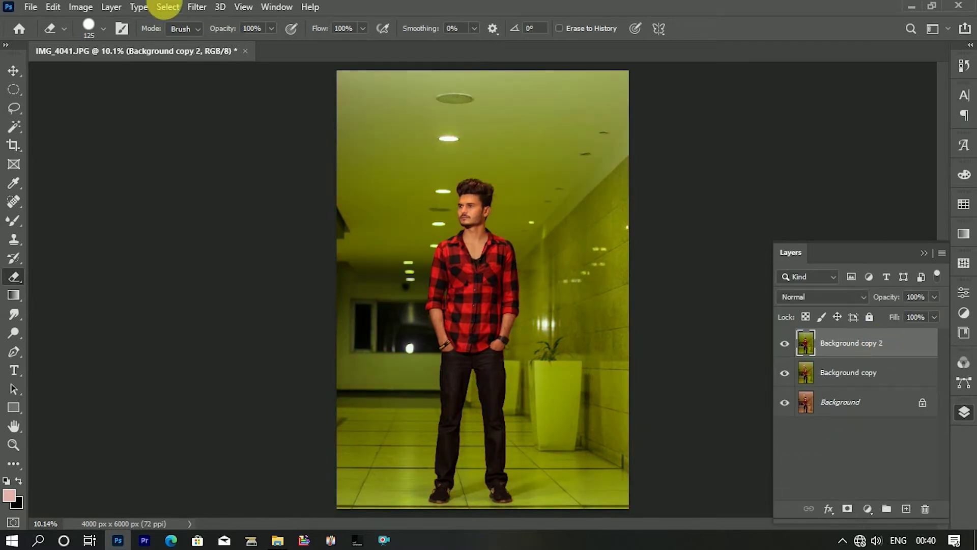
pyautogui.click(197, 7)
pyautogui.click(240, 116)
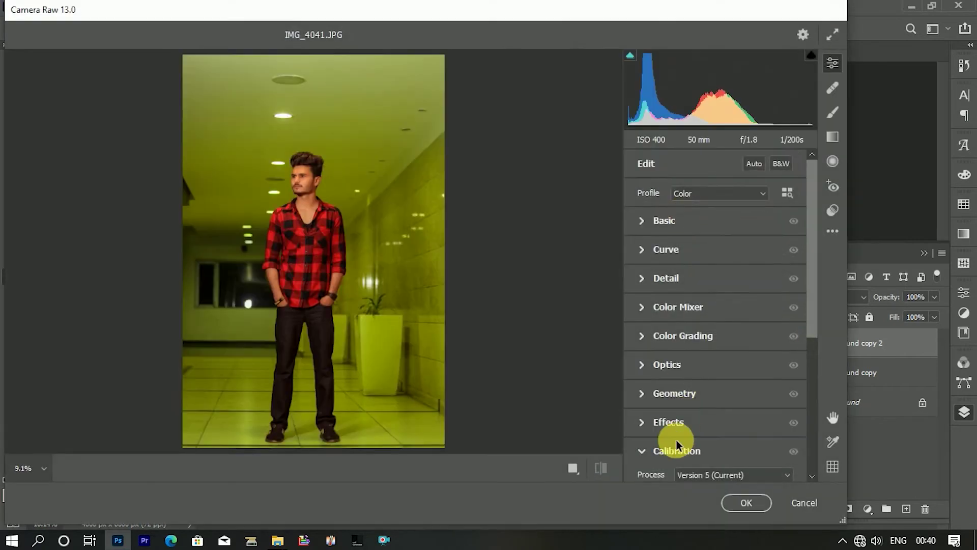
# Step: Add a round, fully feathered vignette and shift the Calibration blue primary hue
pyautogui.scroll(-3, 672, 443)
pyautogui.click(719, 318)
pyautogui.click(696, 321)
pyautogui.moveTo(700, 362)
pyautogui.mouseDown()
pyautogui.moveTo(681, 367)
pyautogui.moveTo(794, 392)
pyautogui.mouseUp()
pyautogui.moveTo(717, 413); pyautogui.dragTo(881, 425)
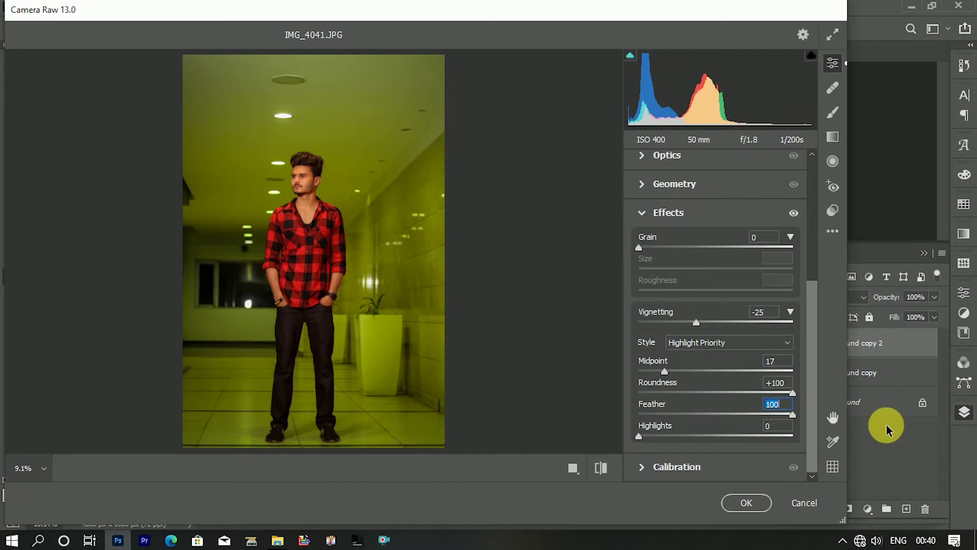
pyautogui.click(707, 467)
pyautogui.moveTo(702, 447)
pyautogui.mouseDown()
pyautogui.moveTo(669, 446)
pyautogui.moveTo(809, 458)
pyautogui.moveTo(709, 450)
pyautogui.mouseUp()
# Step: In the Color Mixer, brighten the orange skin tones with the Luminance slider
pyautogui.scroll(2, 719, 356)
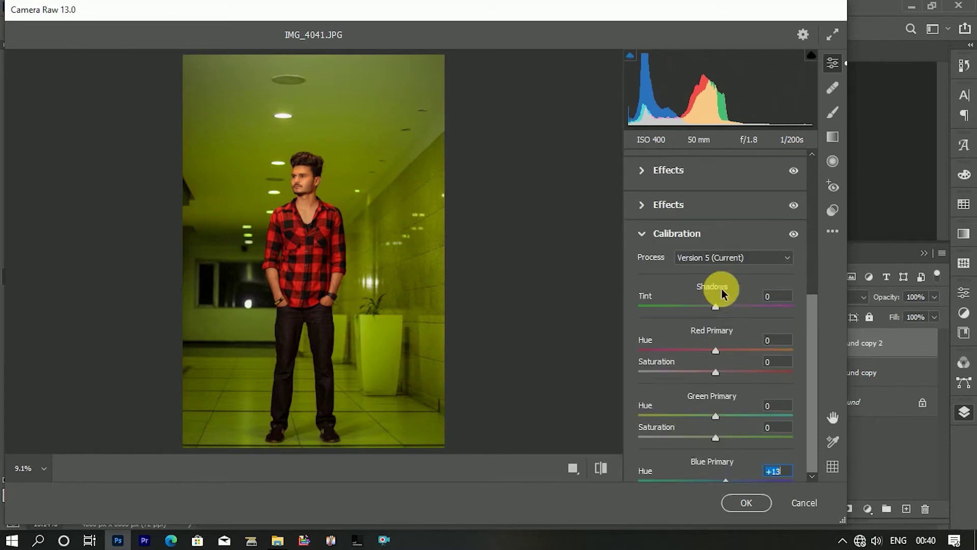
pyautogui.scroll(3, 707, 255)
pyautogui.click(702, 195)
pyautogui.scroll(-2, 702, 214)
pyautogui.click(700, 251)
pyautogui.click(723, 305)
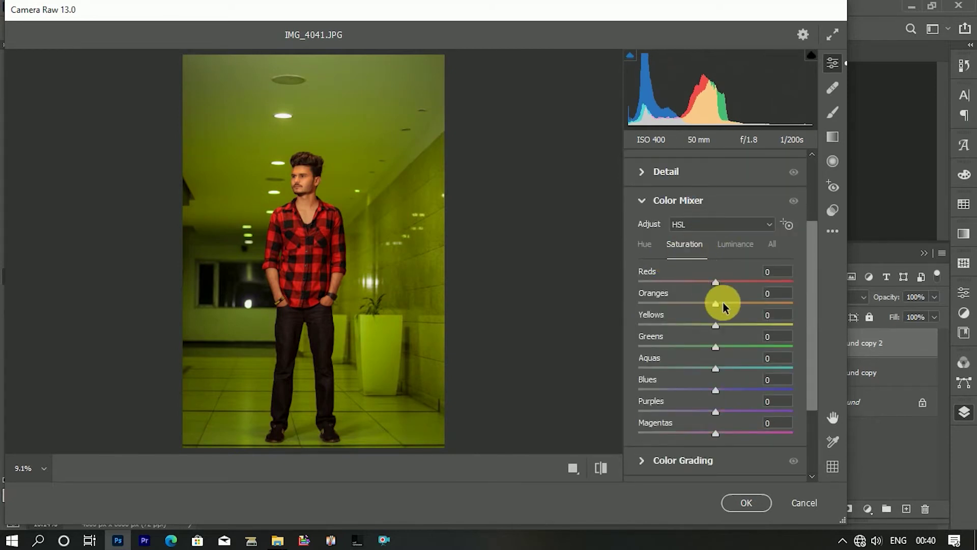
pyautogui.click(735, 245)
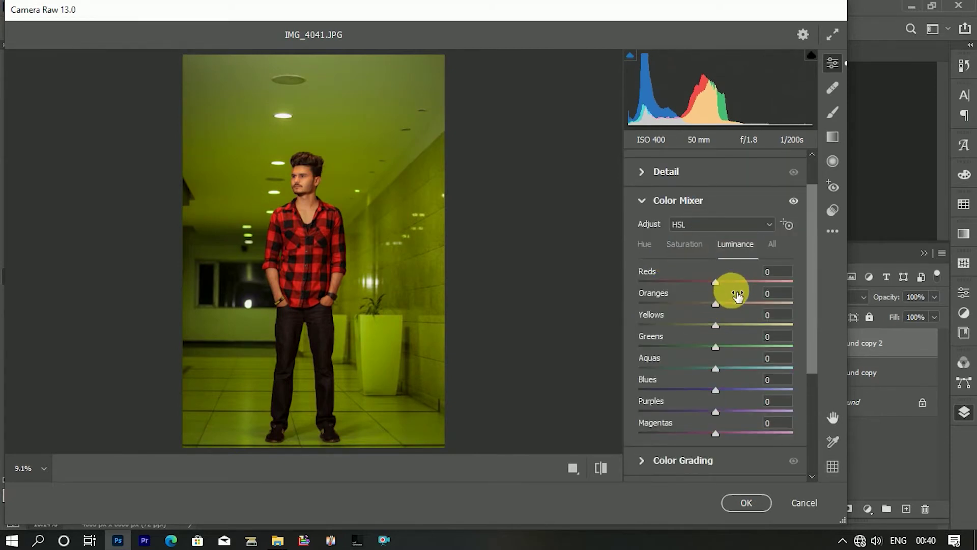
pyautogui.click(730, 306)
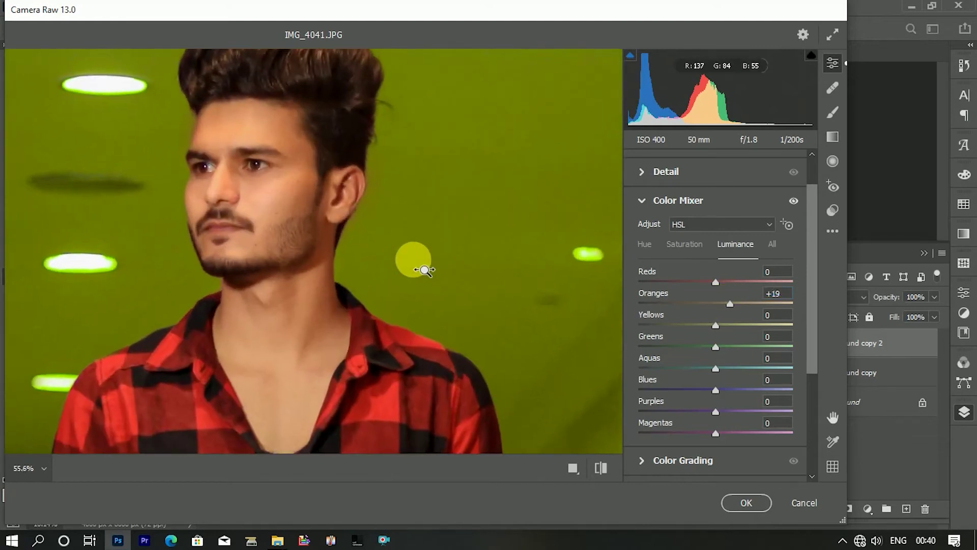
# Step: Desaturate oranges, max out greens and aquas saturation, and pull yellows back down
pyautogui.moveTo(389, 234); pyautogui.dragTo(410, 263)
pyautogui.click(685, 245)
pyautogui.moveTo(721, 305); pyautogui.dragTo(710, 304)
pyautogui.moveTo(414, 303); pyautogui.dragTo(321, 273)
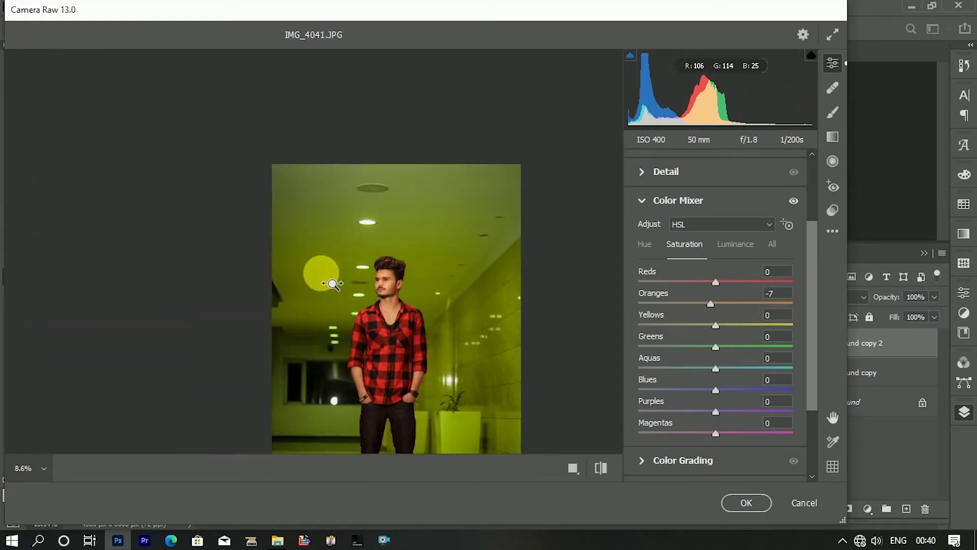
pyautogui.moveTo(716, 348); pyautogui.dragTo(811, 354)
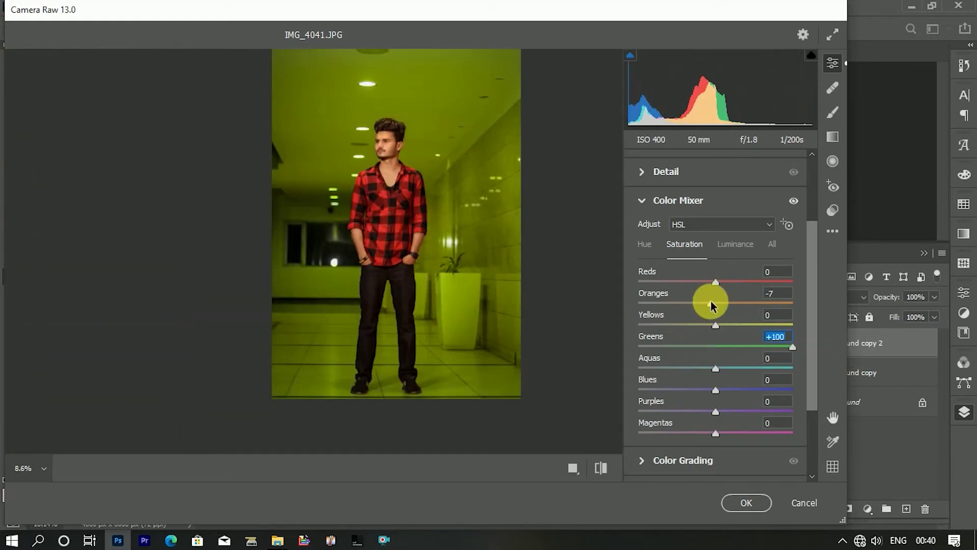
pyautogui.moveTo(716, 325); pyautogui.dragTo(820, 339)
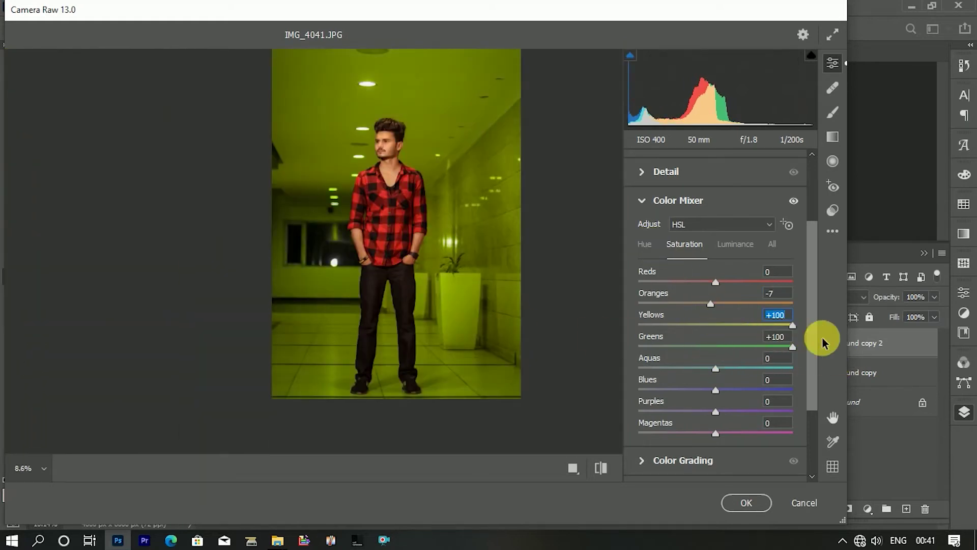
pyautogui.moveTo(711, 368); pyautogui.dragTo(890, 375)
pyautogui.moveTo(793, 325); pyautogui.dragTo(568, 322)
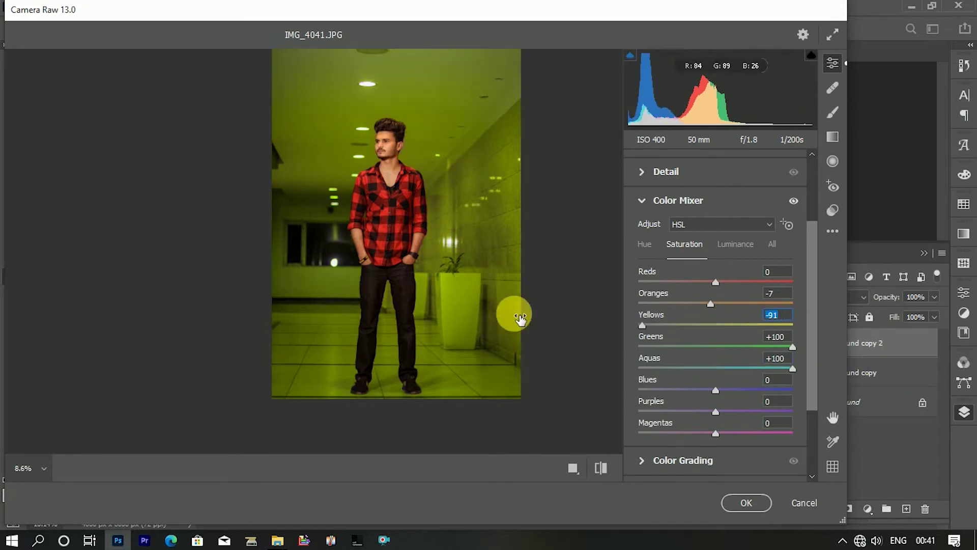
# Step: Apply the Camera Raw grade and toggle the graded layer to compare
pyautogui.click(429, 218)
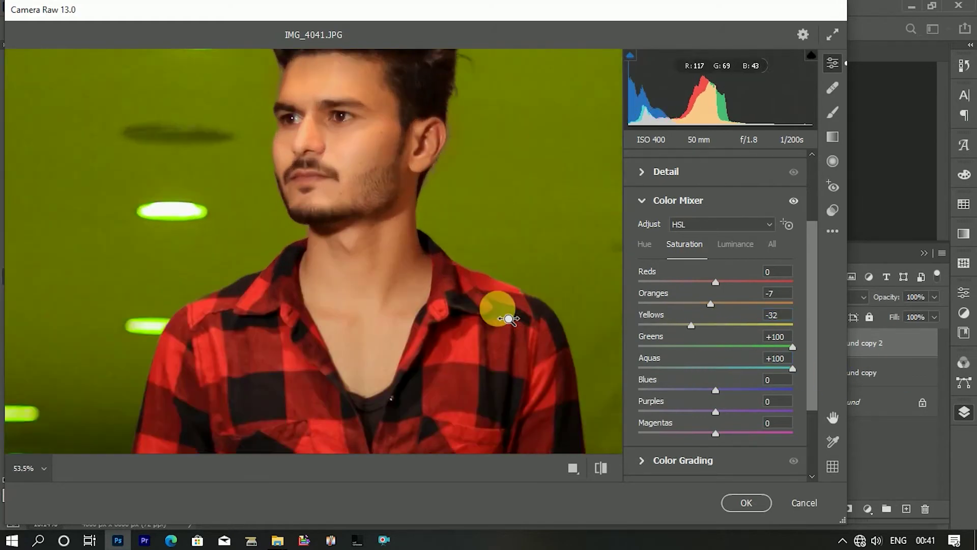
pyautogui.click(746, 503)
pyautogui.click(784, 342)
pyautogui.rightClick(865, 356)
# Step: Merge the graded copy into Background copy and erase a stray stroke left of the man
pyautogui.click(682, 422)
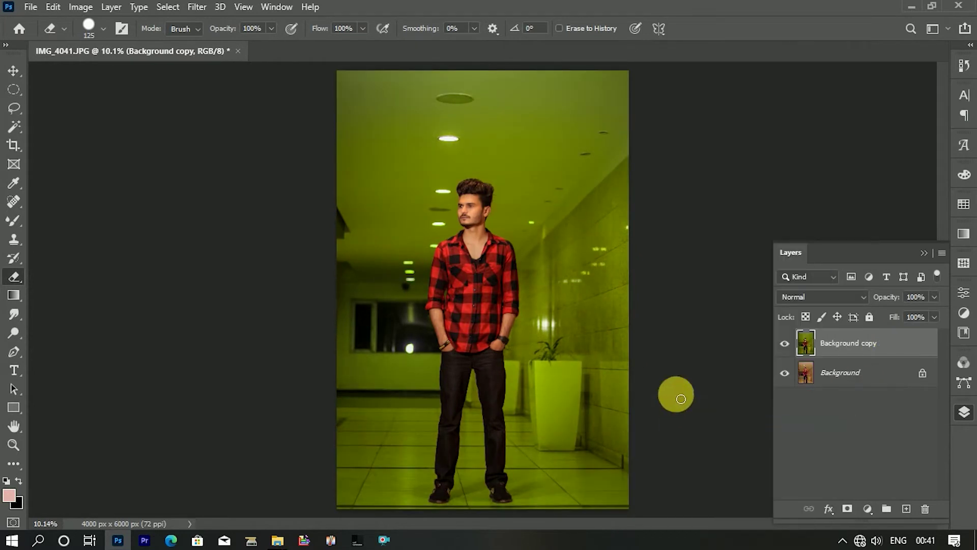
pyautogui.moveTo(417, 203); pyautogui.dragTo(423, 264)
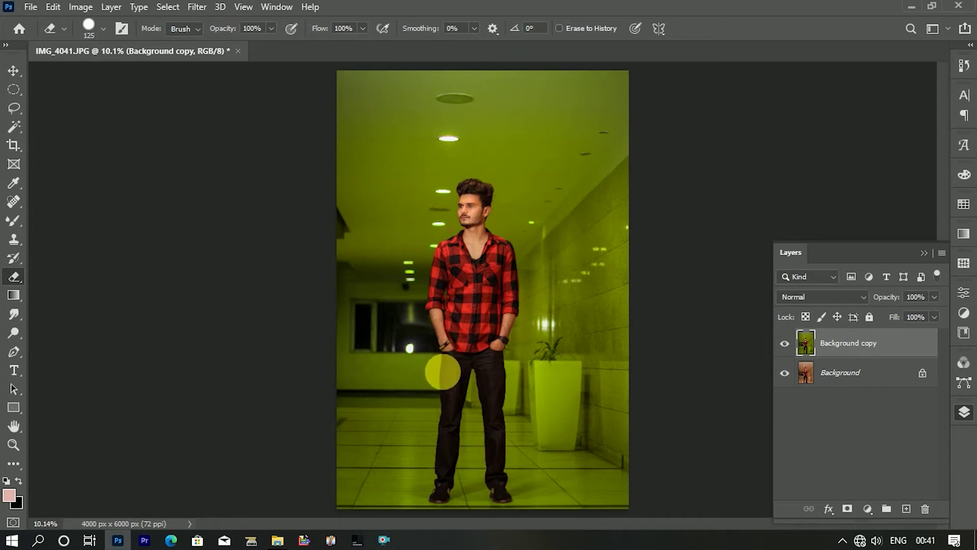
pyautogui.scroll(5, 502, 258)
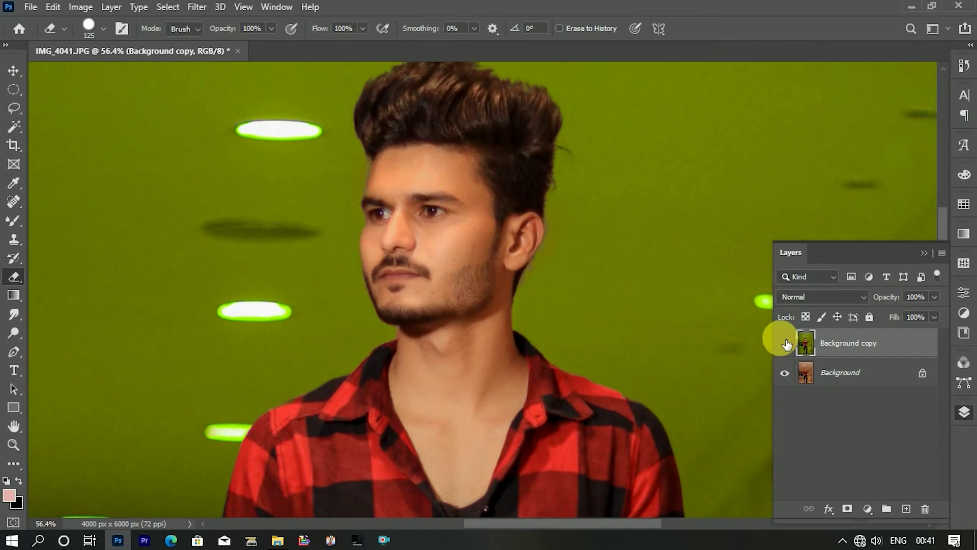
pyautogui.scroll(-2, 573, 327)
pyautogui.scroll(-3, 595, 277)
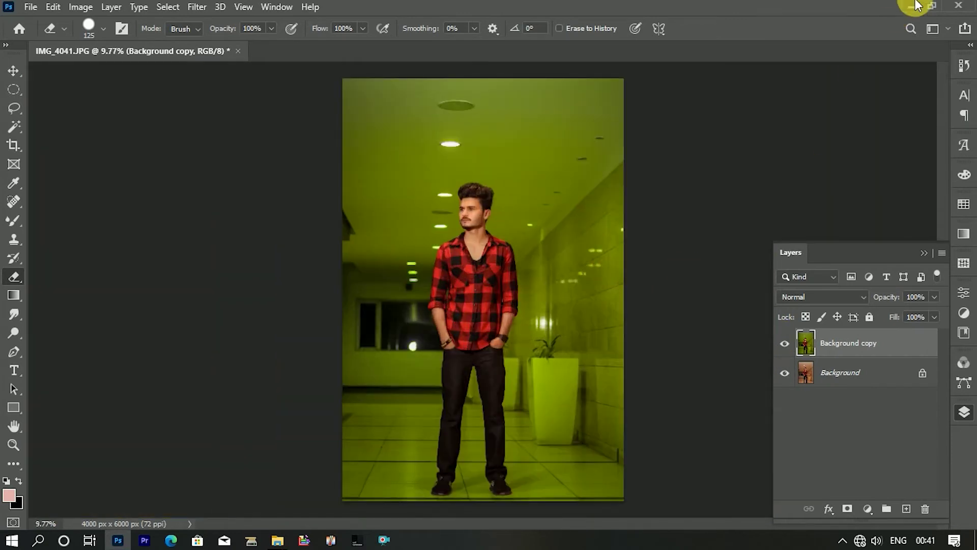
# Step: Minimize Photoshop and browse New Volume (D:) from the user folder to the logo design folder
pyautogui.click(910, 6)
pyautogui.click(72, 426)
pyautogui.click(575, 176)
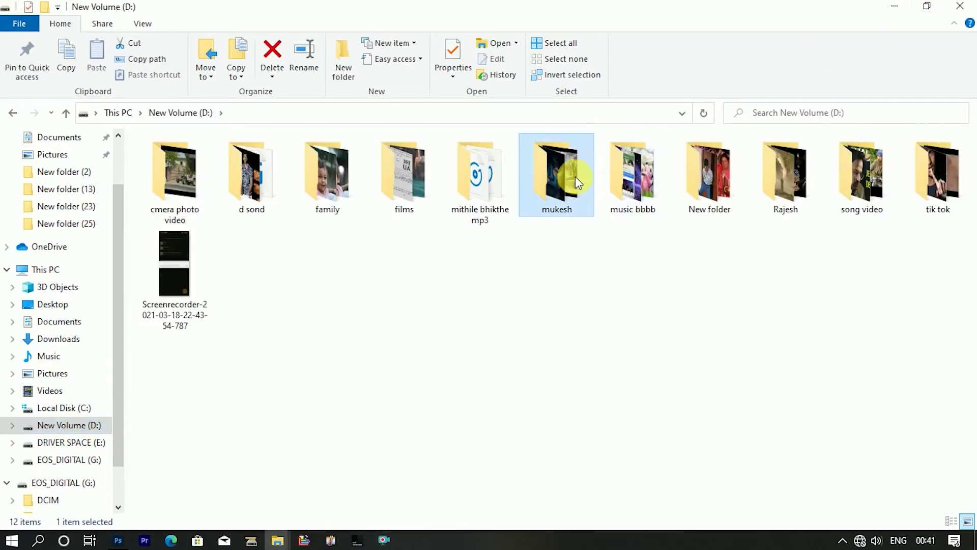
pyautogui.doubleClick(575, 176)
pyautogui.click(405, 162)
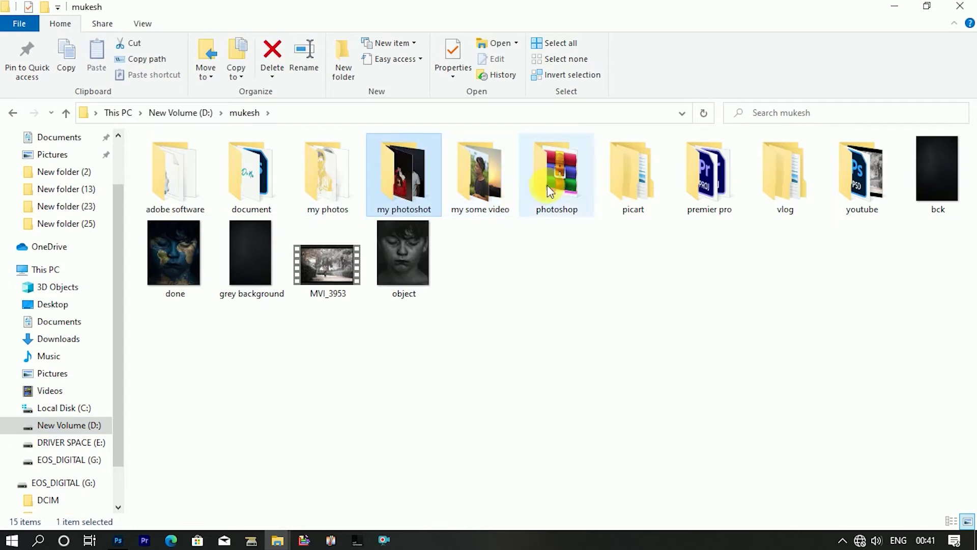
pyautogui.doubleClick(547, 185)
pyautogui.doubleClick(328, 176)
# Step: Place the ok lokkk logo by the window, enlarge it and commit the placement
pyautogui.moveTo(340, 392)
pyautogui.mouseDown()
pyautogui.moveTo(214, 484)
pyautogui.moveTo(572, 299)
pyautogui.mouseUp()
pyautogui.moveTo(478, 293)
pyautogui.mouseDown()
pyautogui.moveTo(398, 329)
pyautogui.moveTo(426, 350)
pyautogui.mouseUp()
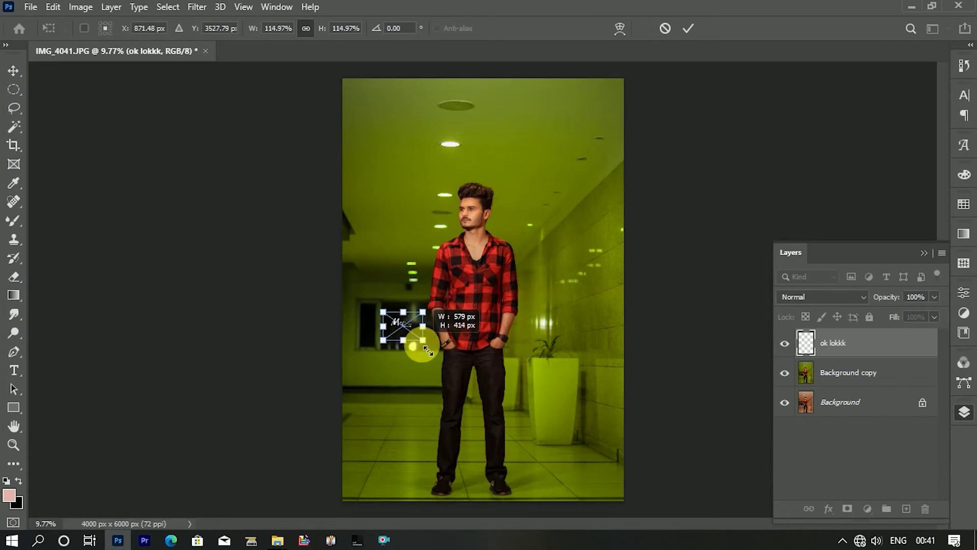
pyautogui.moveTo(426, 350); pyautogui.dragTo(428, 356)
pyautogui.moveTo(377, 311); pyautogui.dragTo(402, 336)
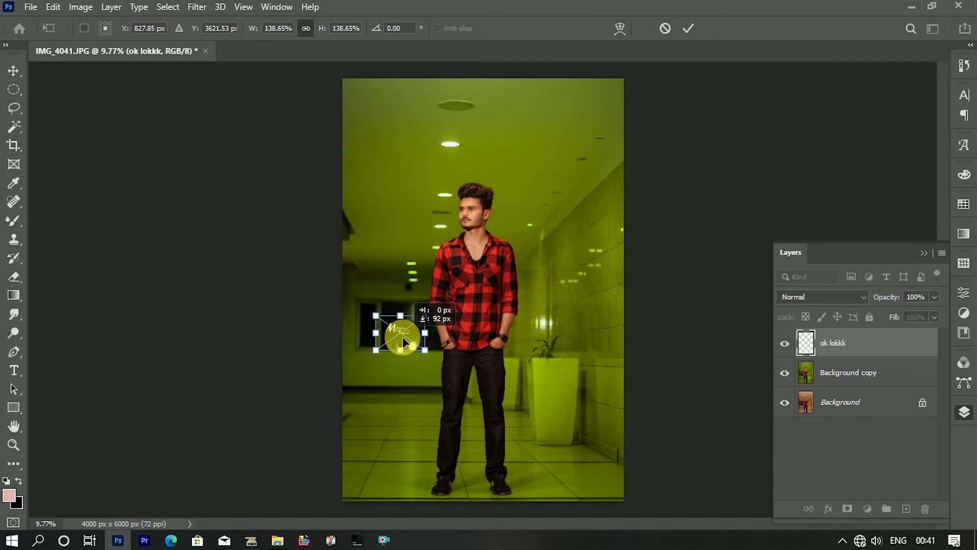
pyautogui.click(684, 28)
# Step: Switch to the Move tool and check the logo's distances from the canvas edges
pyautogui.press('e')
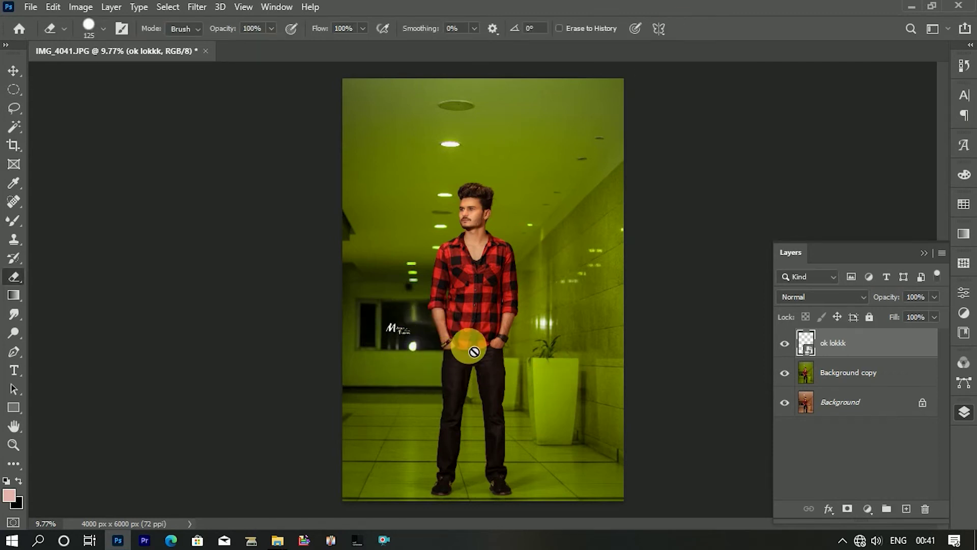
pyautogui.scroll(3, 375, 356)
pyautogui.scroll(2, 240, 331)
pyautogui.click(14, 70)
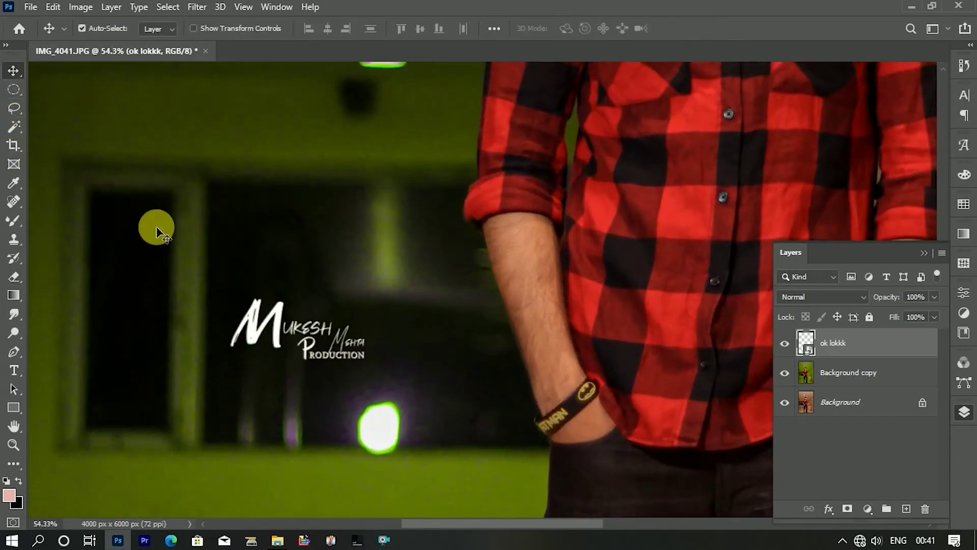
pyautogui.scroll(-2, 251, 321)
pyautogui.scroll(-2, 284, 360)
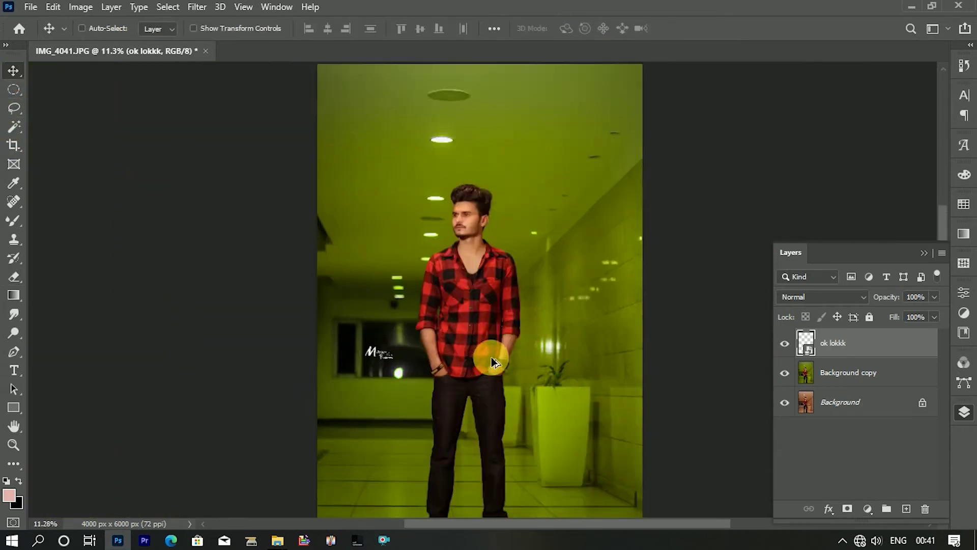
pyautogui.scroll(-1, 489, 414)
pyautogui.press('ctrl')
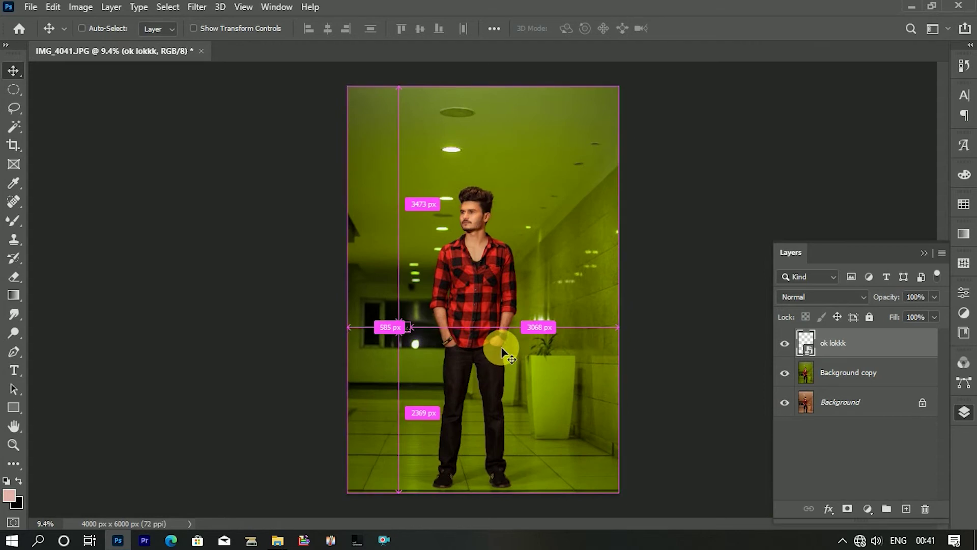
# Step: Start saving the image on this computer with JPEG as the format
pyautogui.hotkey('ctrl', 's')
pyautogui.click(534, 406)
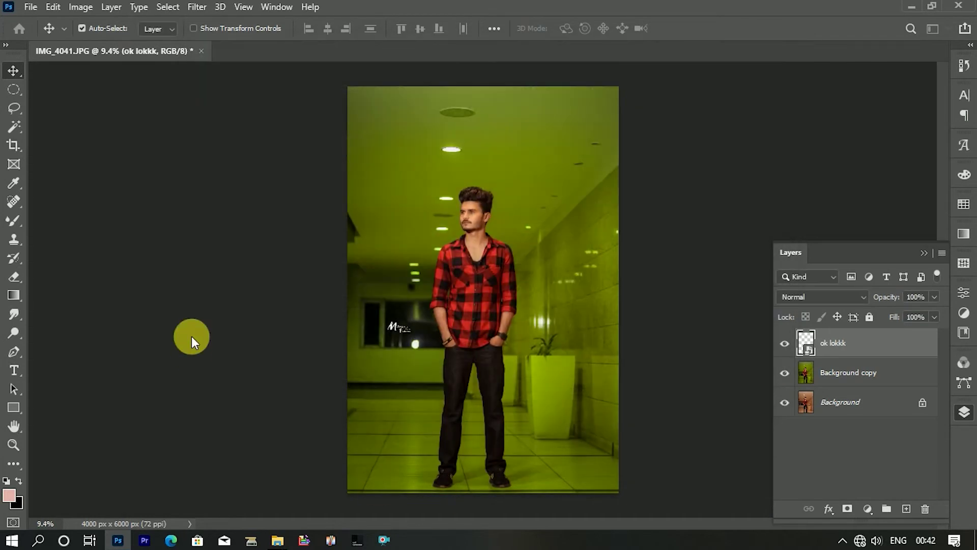
pyautogui.click(203, 288)
pyautogui.click(164, 399)
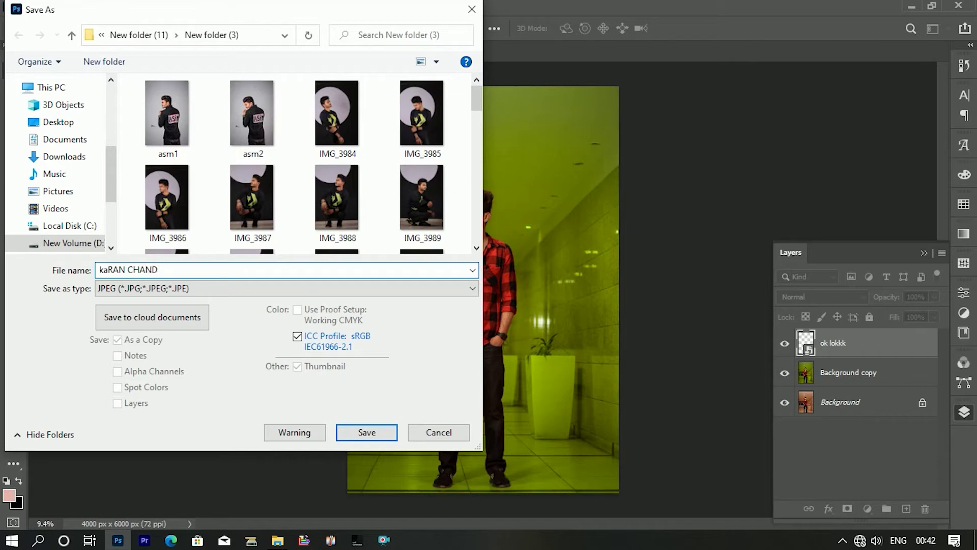
# Step: Save the JPEG copy with High quality
pyautogui.press('Return')
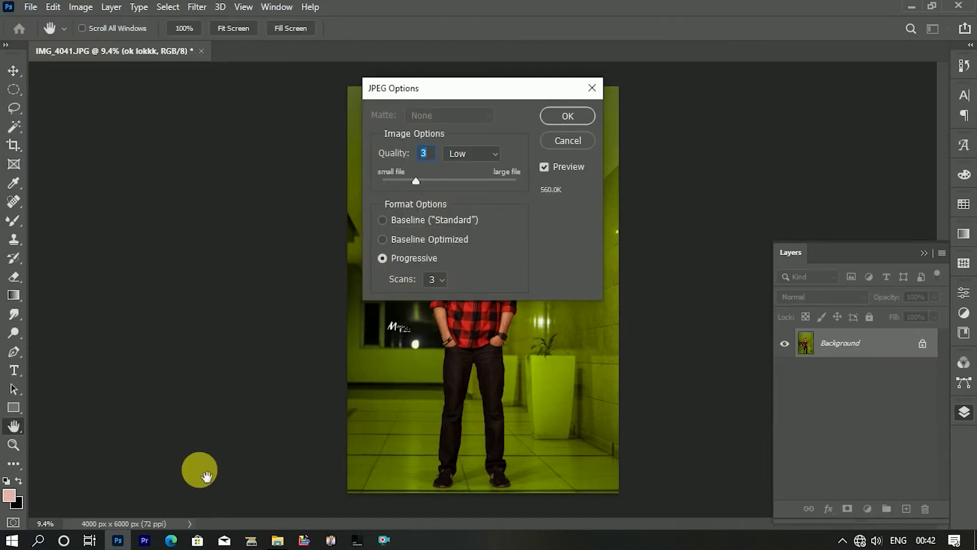
pyautogui.click(467, 191)
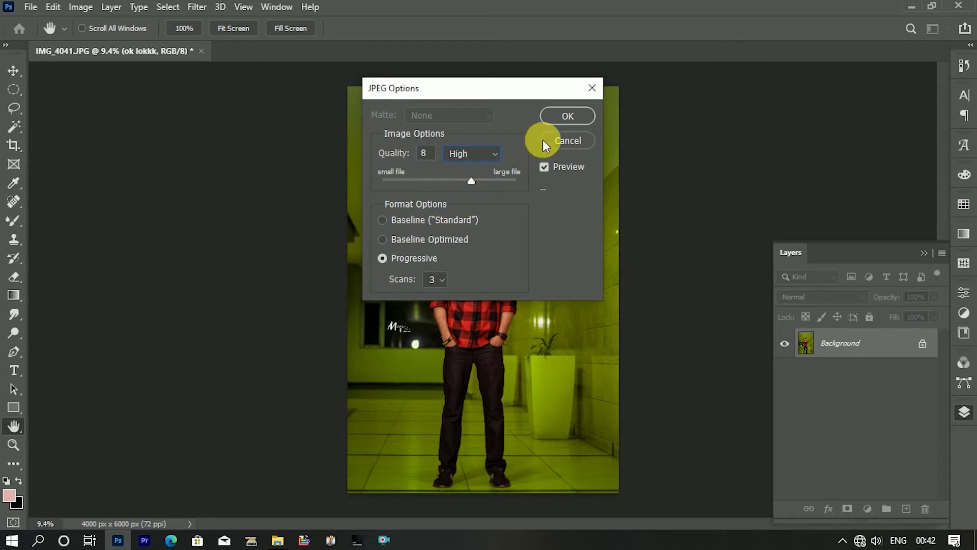
pyautogui.click(567, 117)
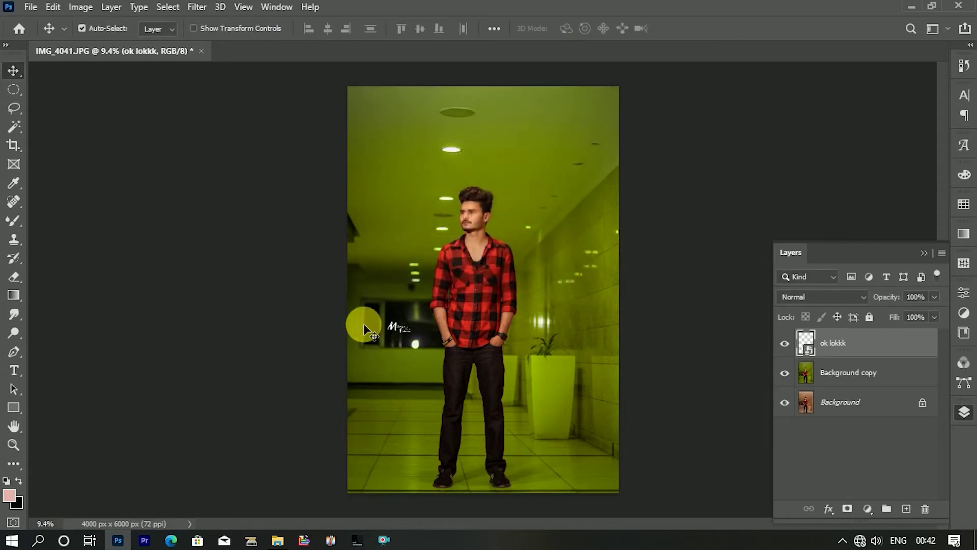
# Step: Close the image, dismiss the missing poster.psd error, and minimize all windows
pyautogui.click(199, 52)
pyautogui.click(466, 218)
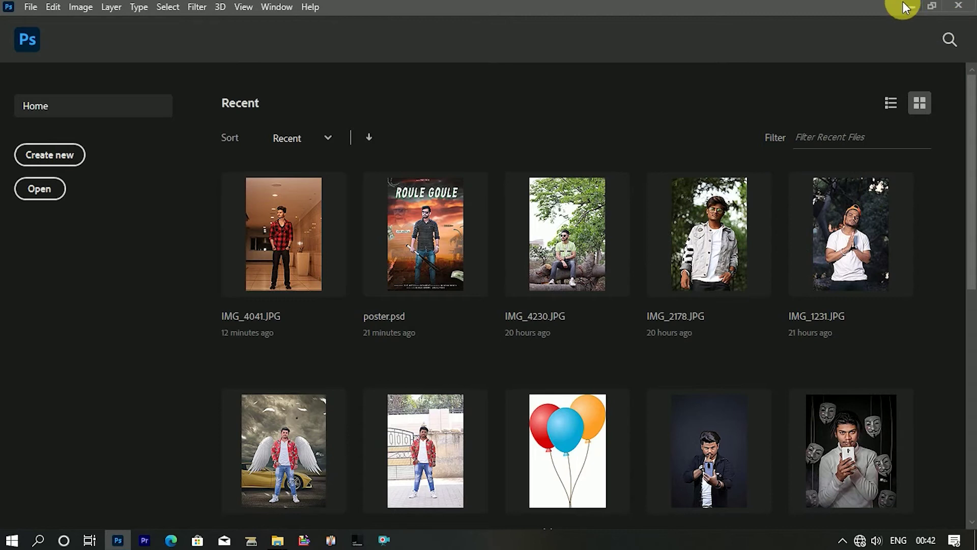
pyautogui.click(404, 264)
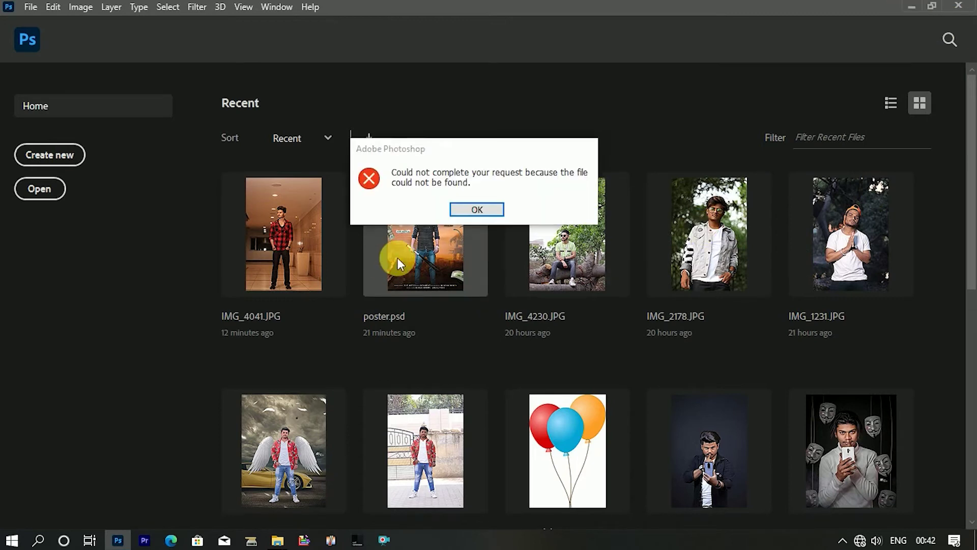
pyautogui.click(462, 207)
pyautogui.click(911, 7)
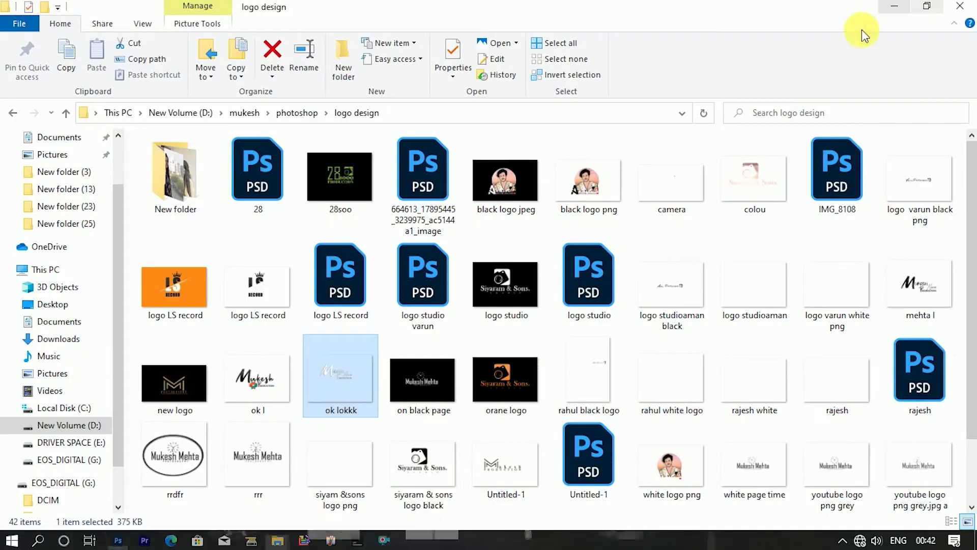
pyautogui.click(918, 6)
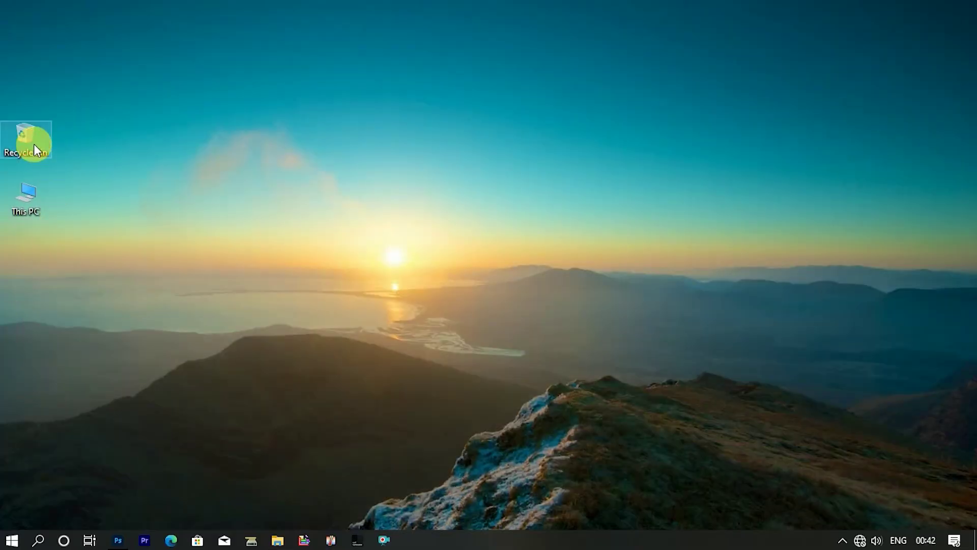
pyautogui.doubleClick(32, 142)
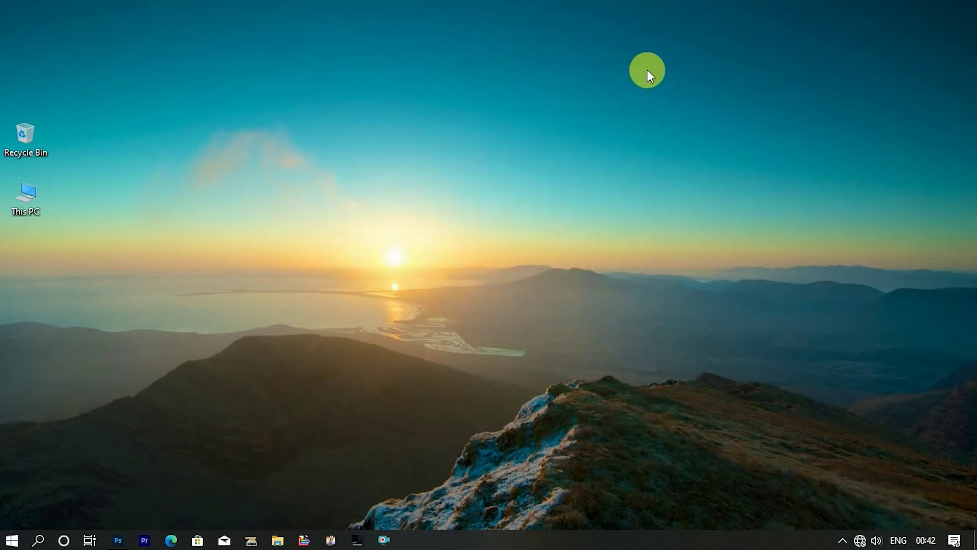
pyautogui.doubleClick(26, 203)
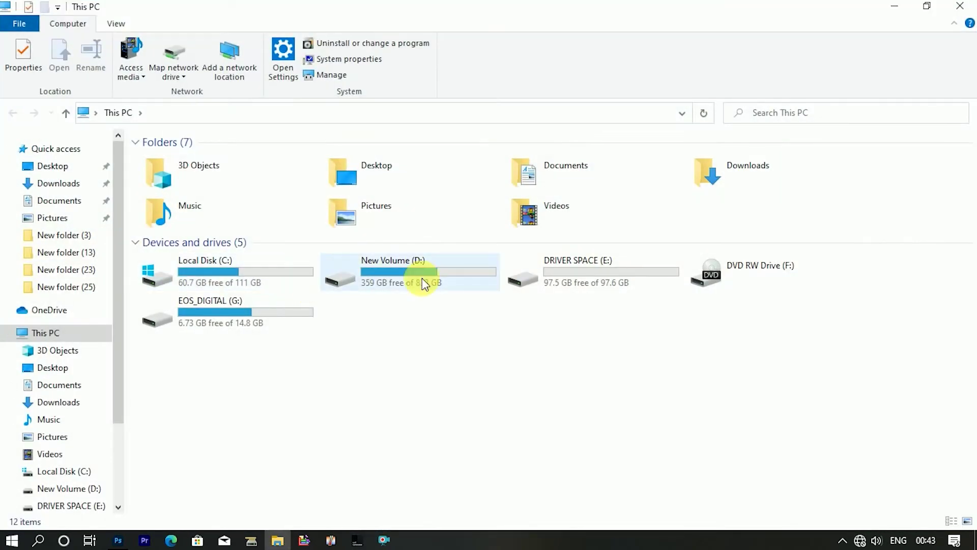
pyautogui.click(420, 248)
pyautogui.doubleClick(414, 257)
pyautogui.doubleClick(173, 168)
pyautogui.doubleClick(630, 275)
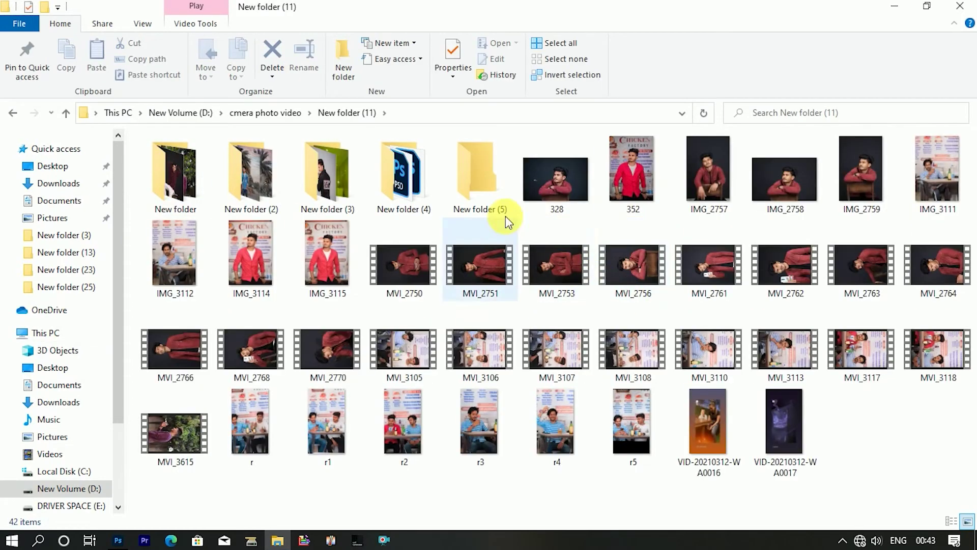
pyautogui.doubleClick(459, 195)
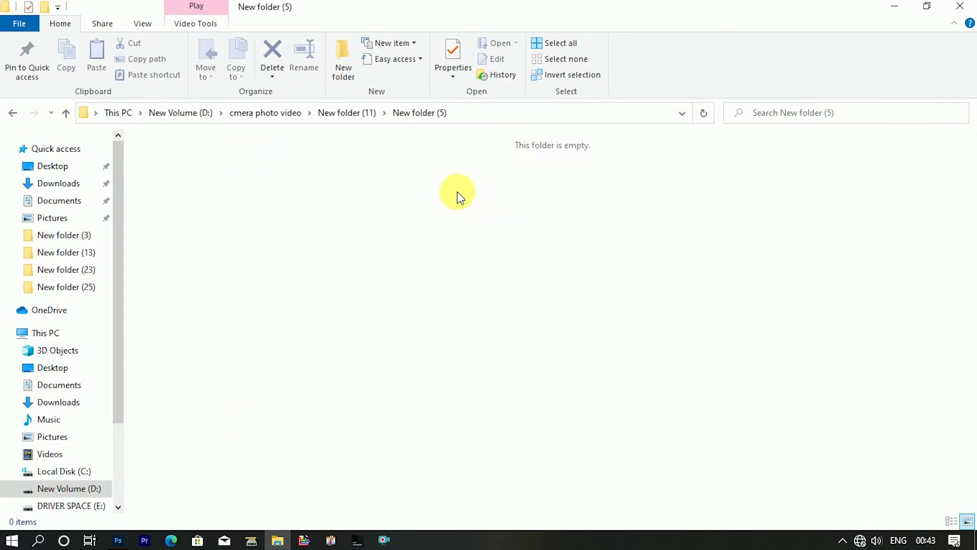
pyautogui.click(12, 114)
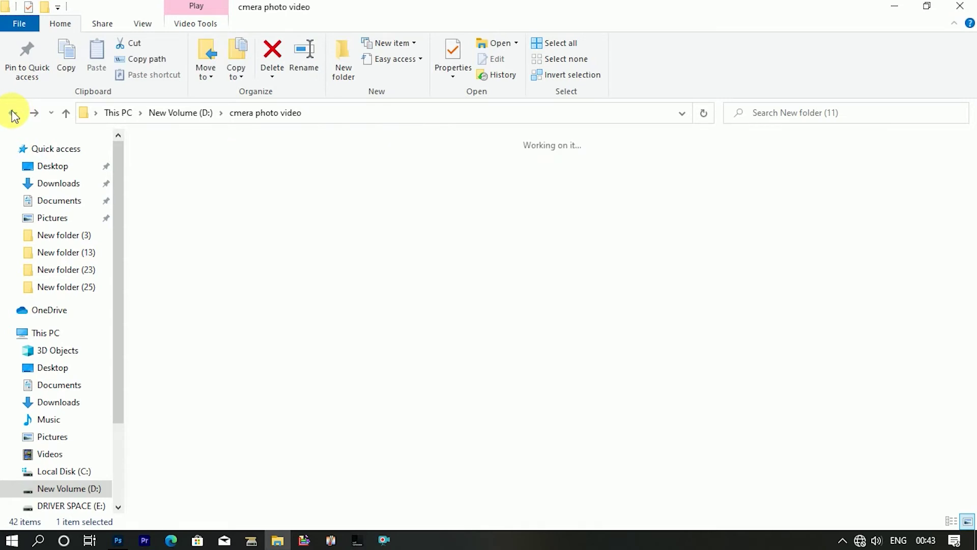
pyautogui.click(12, 114)
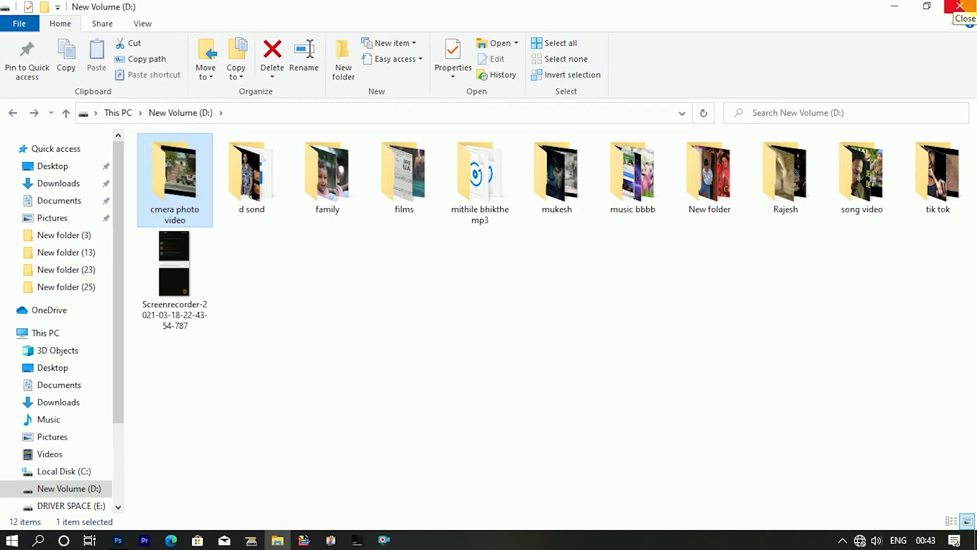
pyautogui.click(960, 6)
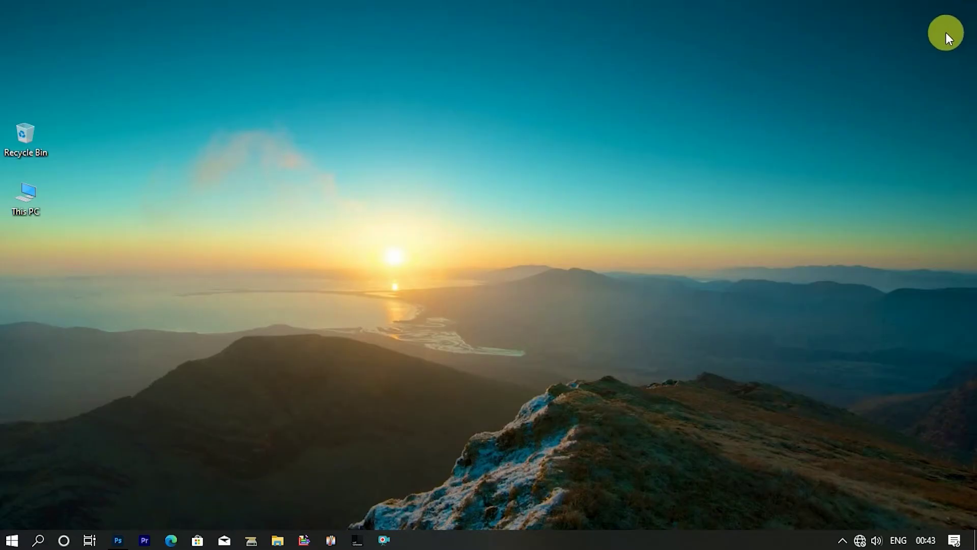
# Step: Go to D:\cmera photo video and delete New folder (9)
pyautogui.doubleClick(32, 134)
pyautogui.click(961, 6)
pyautogui.doubleClick(33, 211)
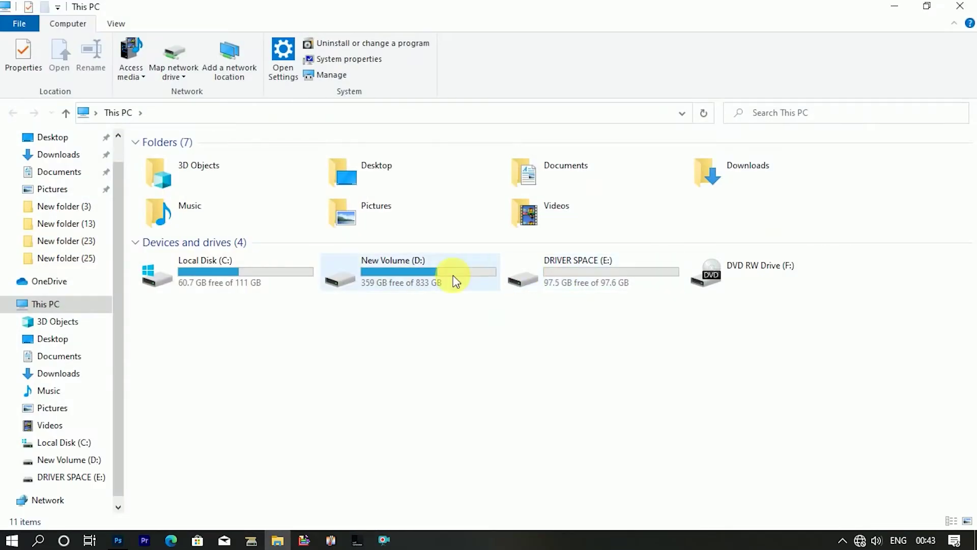
pyautogui.doubleClick(453, 277)
pyautogui.doubleClick(202, 194)
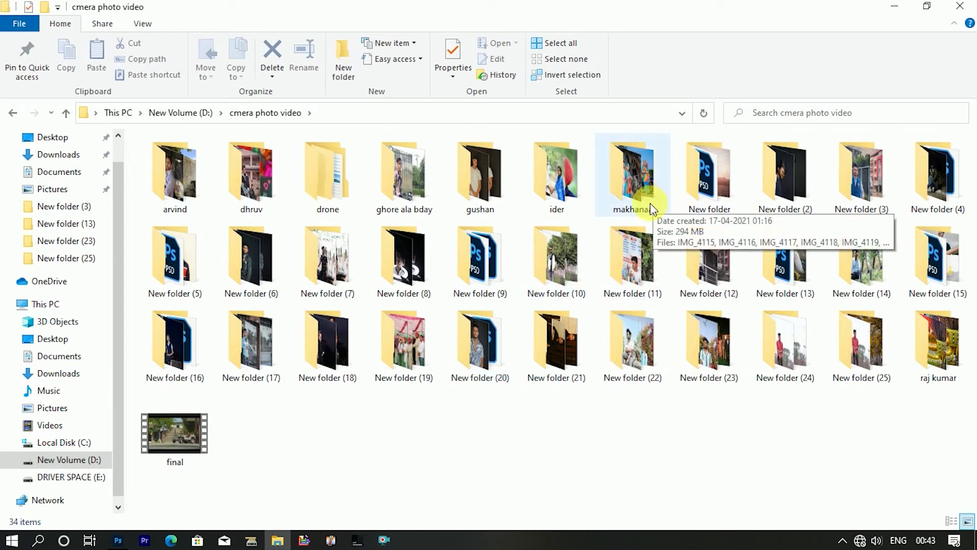
pyautogui.doubleClick(457, 258)
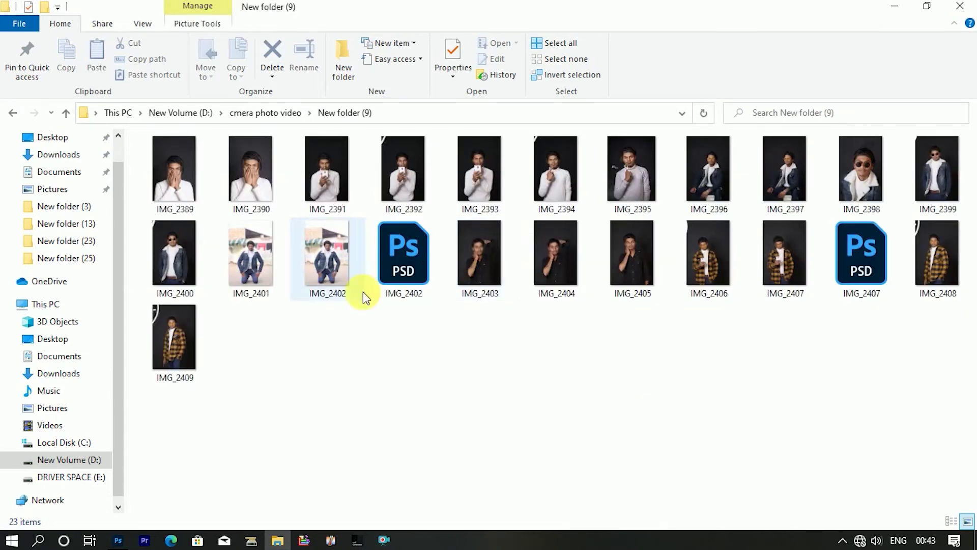
pyautogui.click(13, 113)
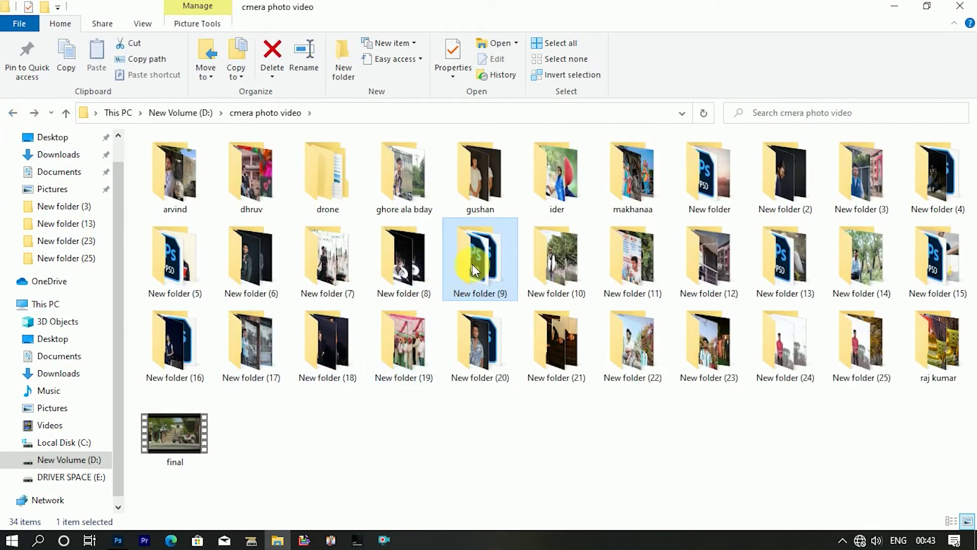
pyautogui.press('Delete')
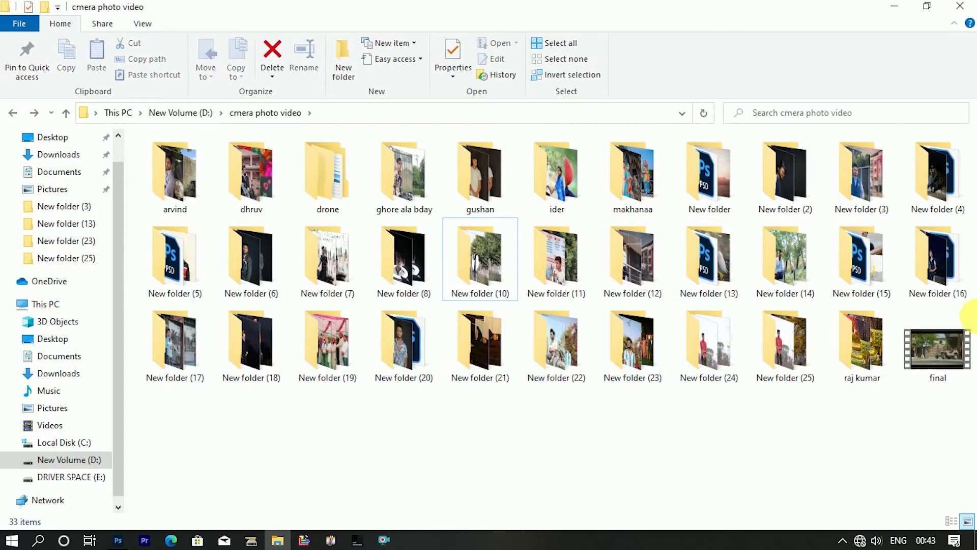
# Step: Check the Night of Terror banner in New folder (16), deleting then restoring it
pyautogui.click(926, 280)
pyautogui.doubleClick(926, 280)
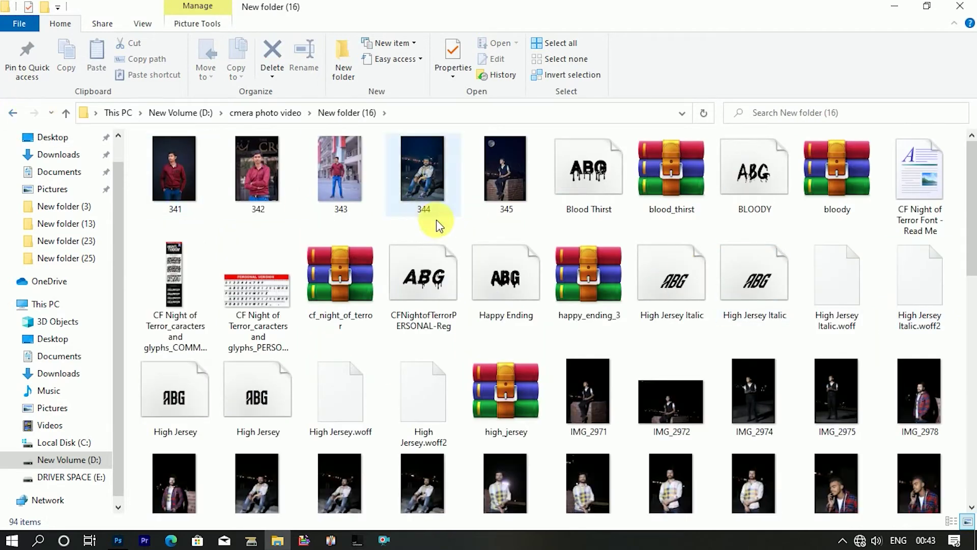
pyautogui.scroll(-3, 559, 289)
pyautogui.scroll(-5, 560, 289)
pyautogui.doubleClick(762, 403)
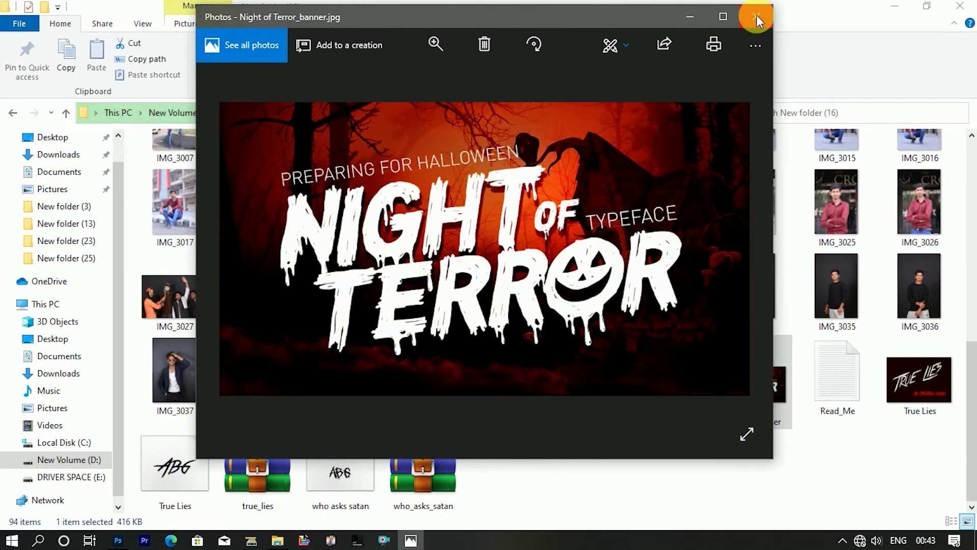
pyautogui.click(756, 17)
pyautogui.press('Delete')
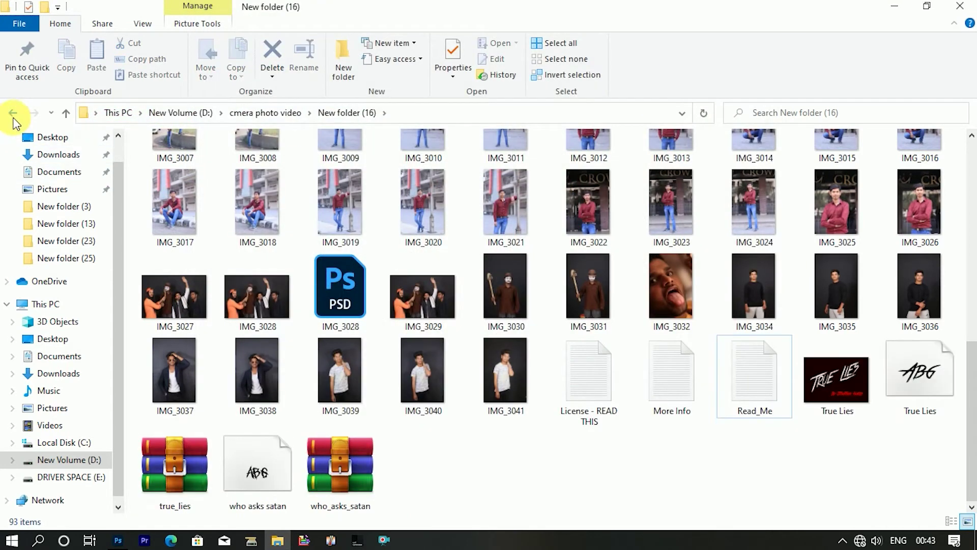
pyautogui.hotkey('ctrl', 'z')
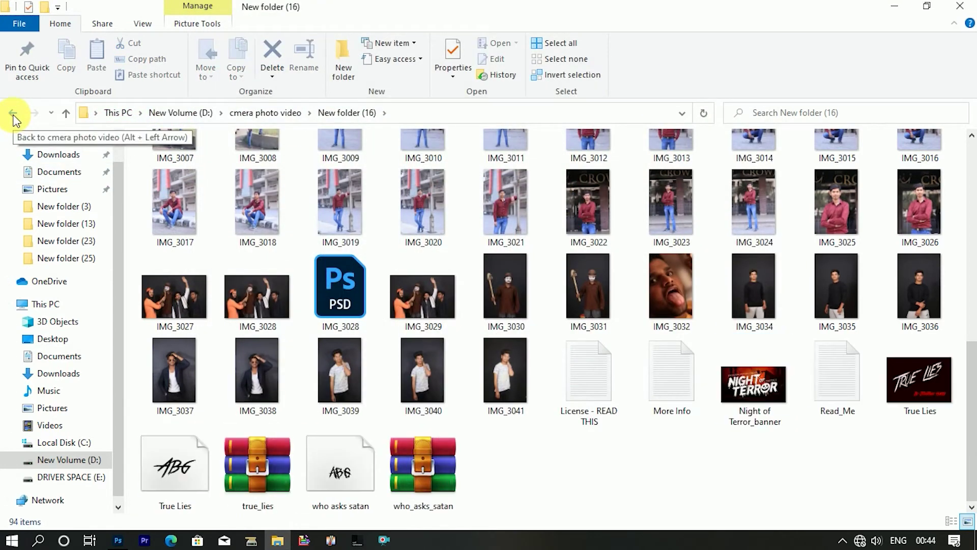
pyautogui.click(16, 121)
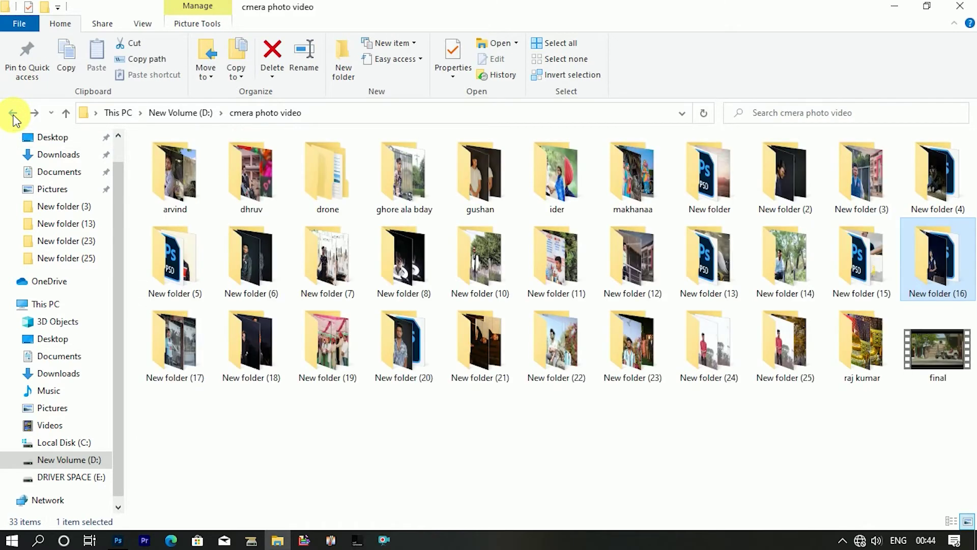
# Step: Browse New folder (11)\New folder (3) and preview a portrait photo there
pyautogui.doubleClick(545, 268)
pyautogui.doubleClick(320, 181)
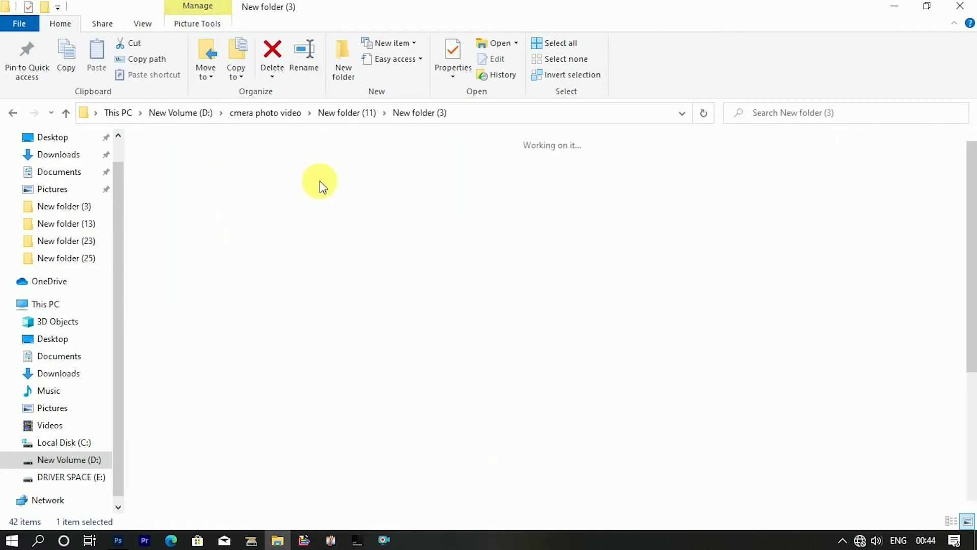
pyautogui.doubleClick(506, 300)
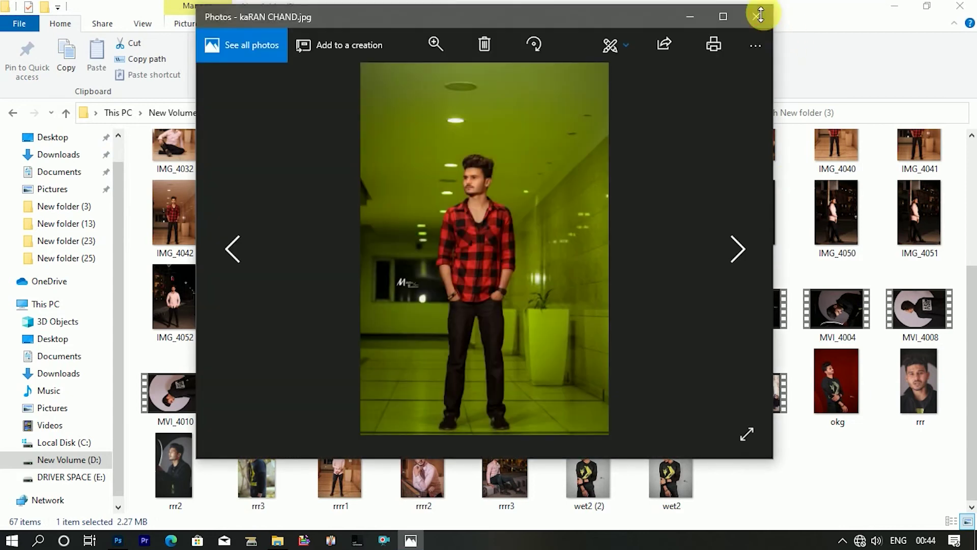
pyautogui.click(755, 17)
pyautogui.click(13, 114)
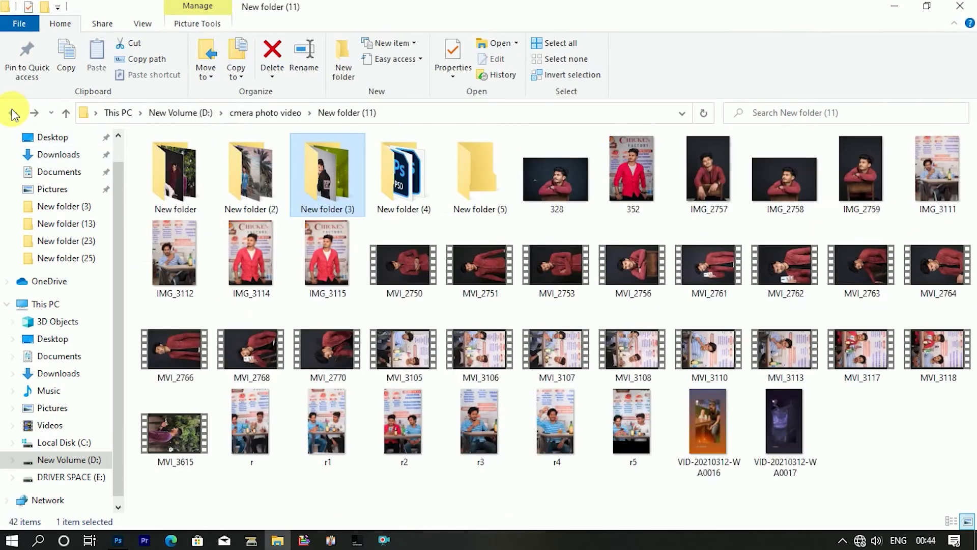
# Step: Preview IMG_3662 in New folder (11)\New folder (2) and open it with Photoshop
pyautogui.doubleClick(263, 162)
pyautogui.scroll(-2, 746, 291)
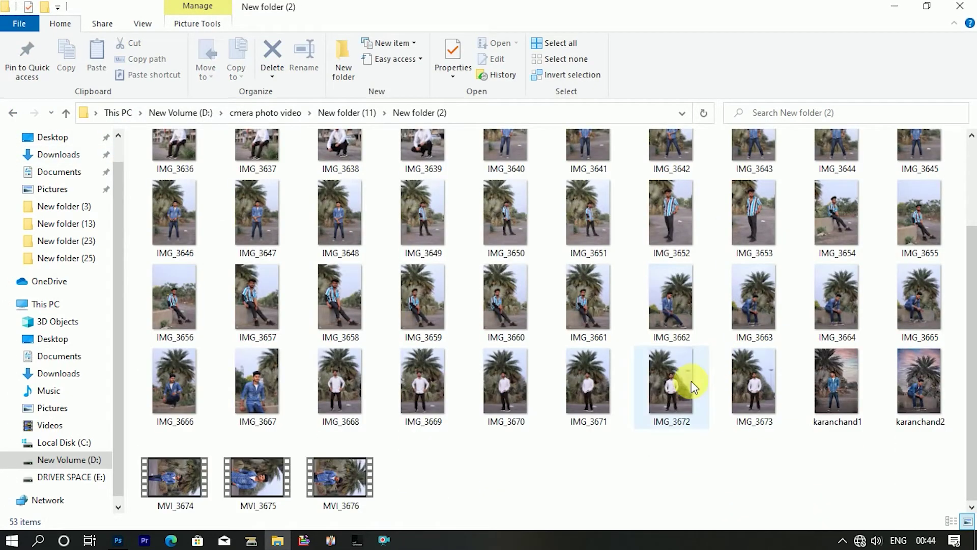
pyautogui.doubleClick(667, 302)
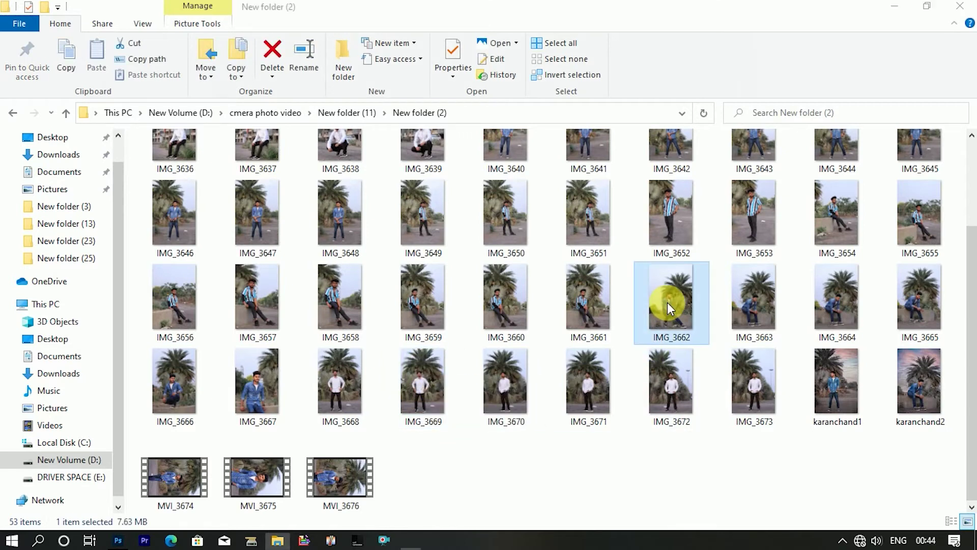
pyautogui.rightClick(552, 331)
pyautogui.click(600, 280)
pyautogui.click(325, 195)
# Step: Confirm opening IMG_3662 in Photoshop and duplicate its Background layer
pyautogui.click(386, 379)
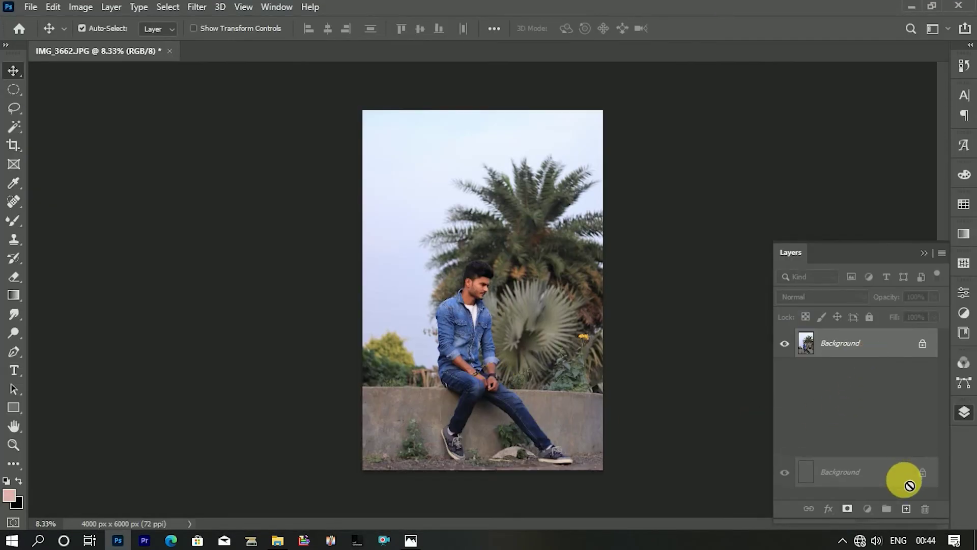
pyautogui.moveTo(863, 374); pyautogui.dragTo(905, 508)
pyautogui.click(195, 7)
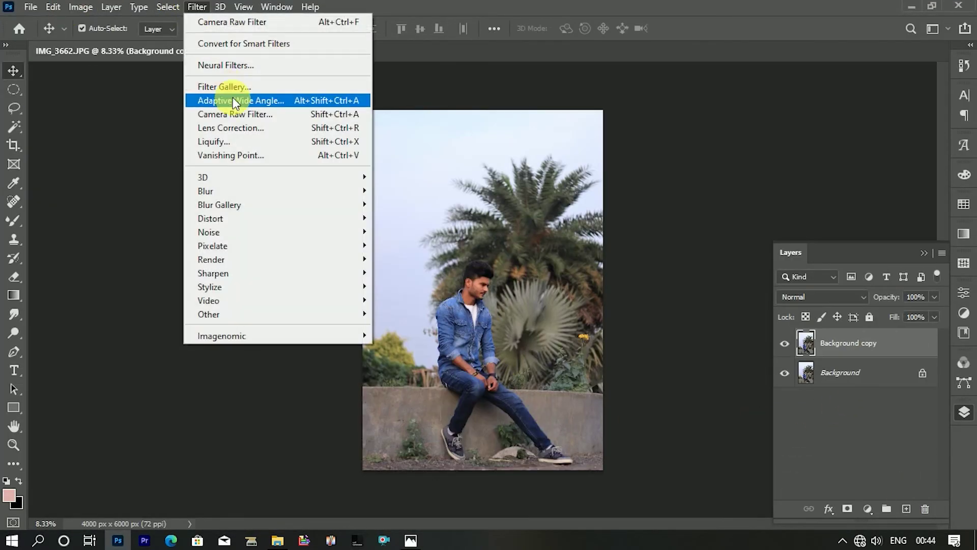
pyautogui.click(232, 111)
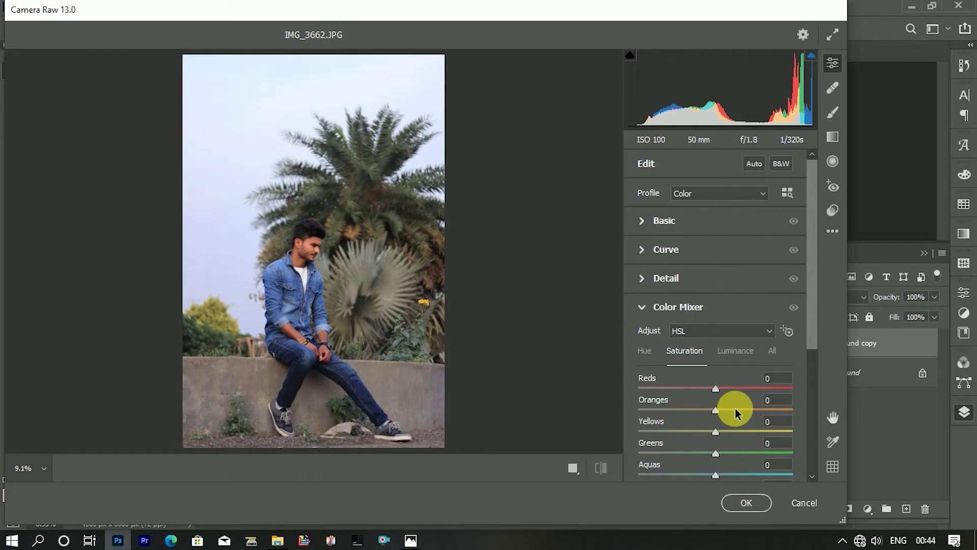
# Step: Set HSL saturation for Yellows and Greens to +100
pyautogui.click(736, 351)
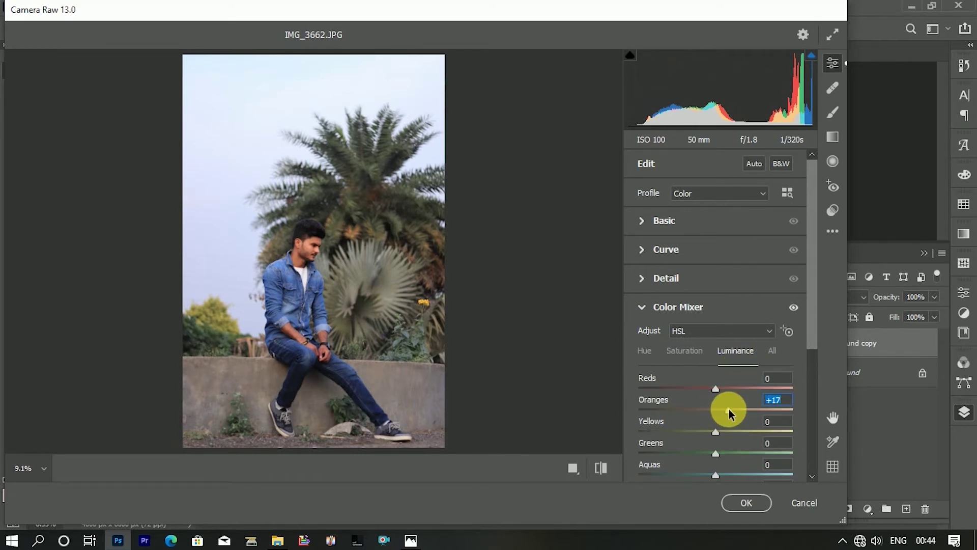
pyautogui.click(684, 350)
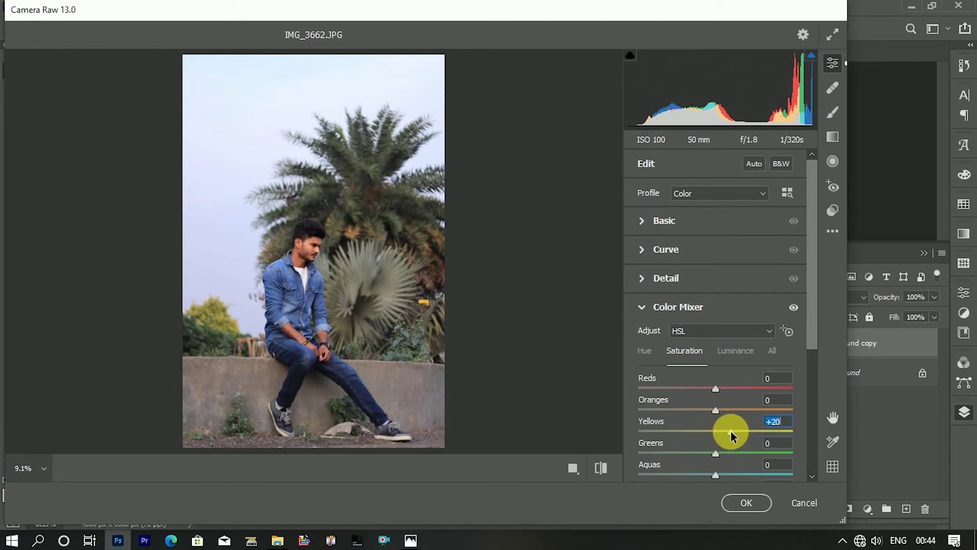
pyautogui.moveTo(731, 432); pyautogui.dragTo(812, 431)
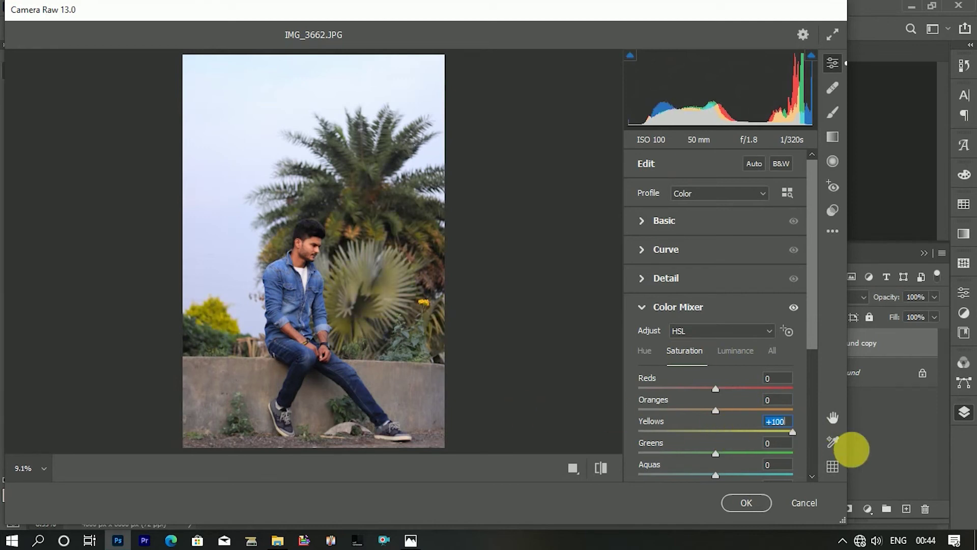
pyautogui.moveTo(716, 453); pyautogui.dragTo(894, 476)
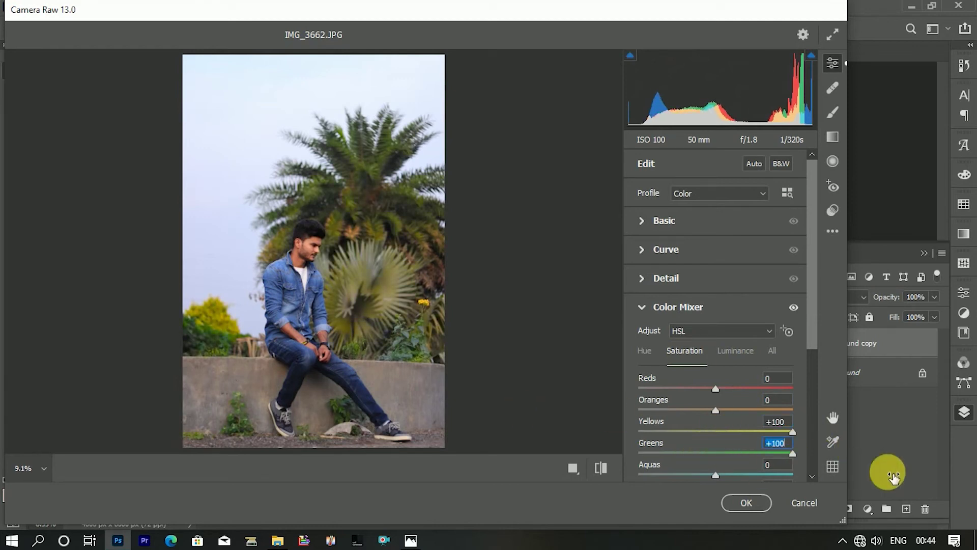
# Step: Shift the Yellows hue to +100 and push Greens and Aquas hues negative
pyautogui.click(644, 350)
pyautogui.moveTo(722, 431)
pyautogui.mouseDown()
pyautogui.moveTo(563, 411)
pyautogui.moveTo(826, 456)
pyautogui.mouseUp()
pyautogui.moveTo(710, 452)
pyautogui.mouseDown()
pyautogui.moveTo(916, 452)
pyautogui.moveTo(667, 426)
pyautogui.mouseUp()
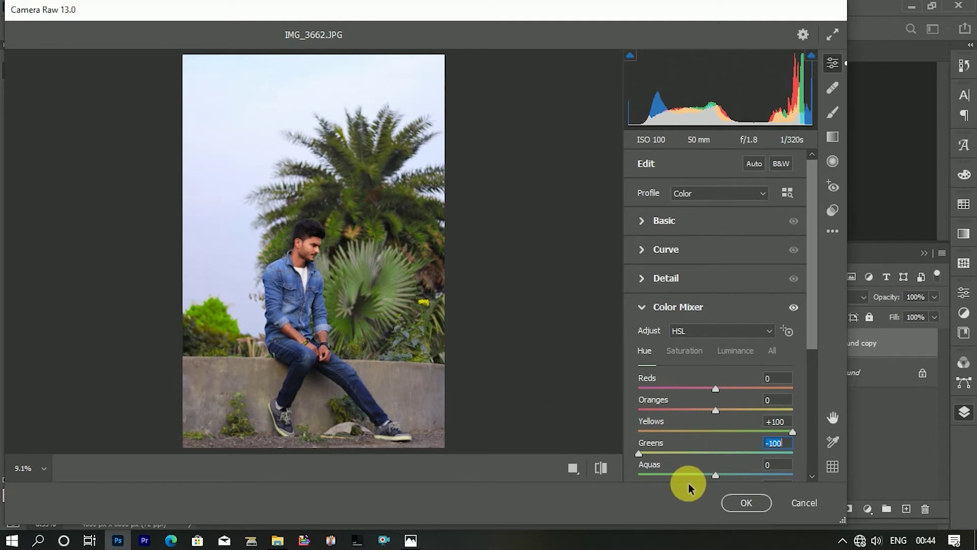
pyautogui.moveTo(715, 475)
pyautogui.mouseDown()
pyautogui.moveTo(857, 475)
pyautogui.moveTo(675, 467)
pyautogui.moveTo(811, 493)
pyautogui.moveTo(732, 484)
pyautogui.mouseUp()
pyautogui.scroll(-4, 738, 448)
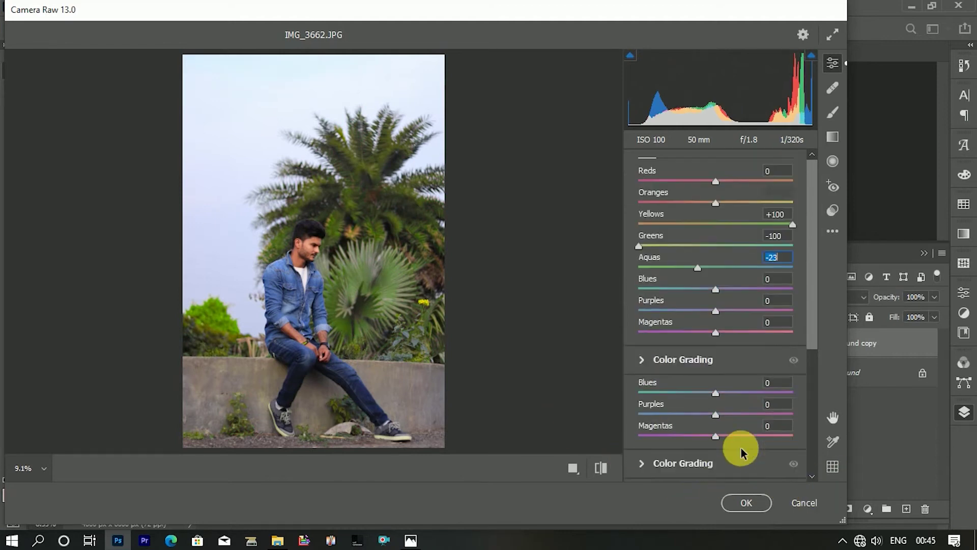
pyautogui.scroll(2, 743, 279)
pyautogui.click(683, 246)
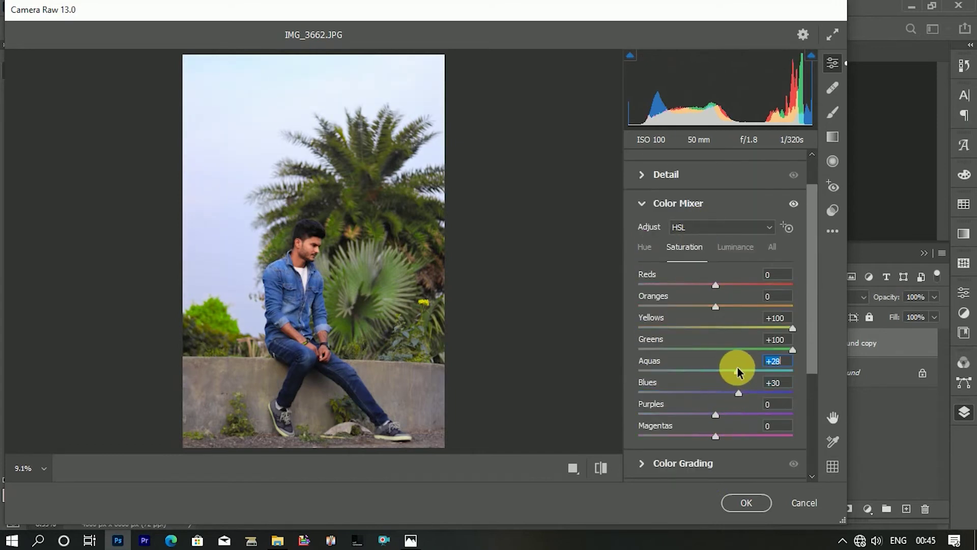
# Step: Add a faint -5 vignette with midpoint 0, maximum roundness and feather, and apply
pyautogui.scroll(-5, 724, 425)
pyautogui.click(715, 436)
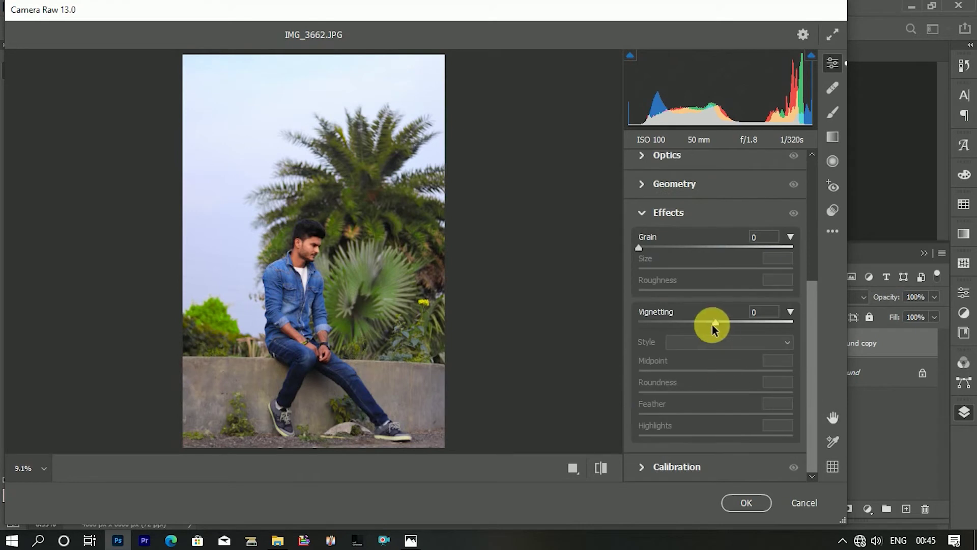
pyautogui.moveTo(712, 323); pyautogui.dragTo(699, 321)
pyautogui.moveTo(711, 371); pyautogui.dragTo(604, 351)
pyautogui.moveTo(712, 393)
pyautogui.mouseDown()
pyautogui.moveTo(460, 350)
pyautogui.moveTo(811, 404)
pyautogui.mouseUp()
pyautogui.moveTo(716, 414); pyautogui.dragTo(807, 422)
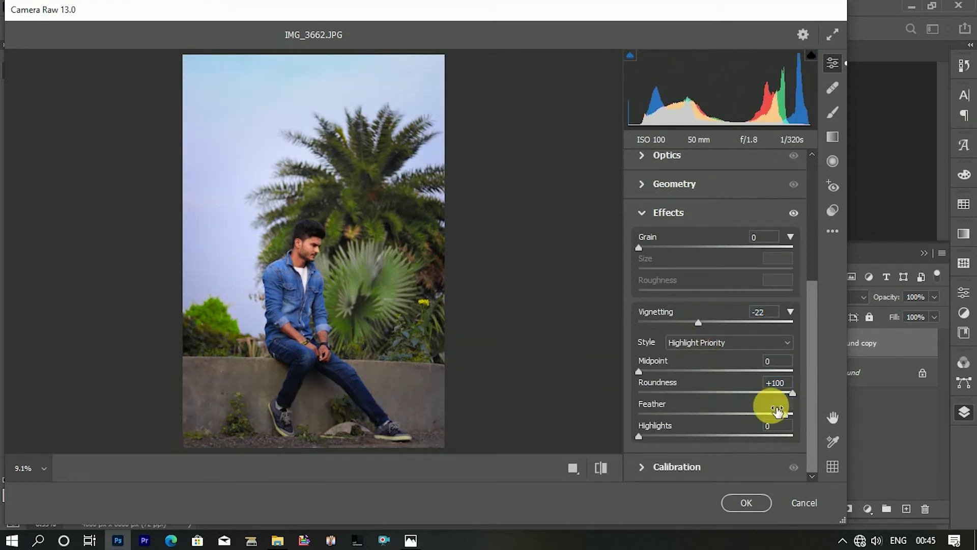
pyautogui.moveTo(699, 321); pyautogui.dragTo(712, 326)
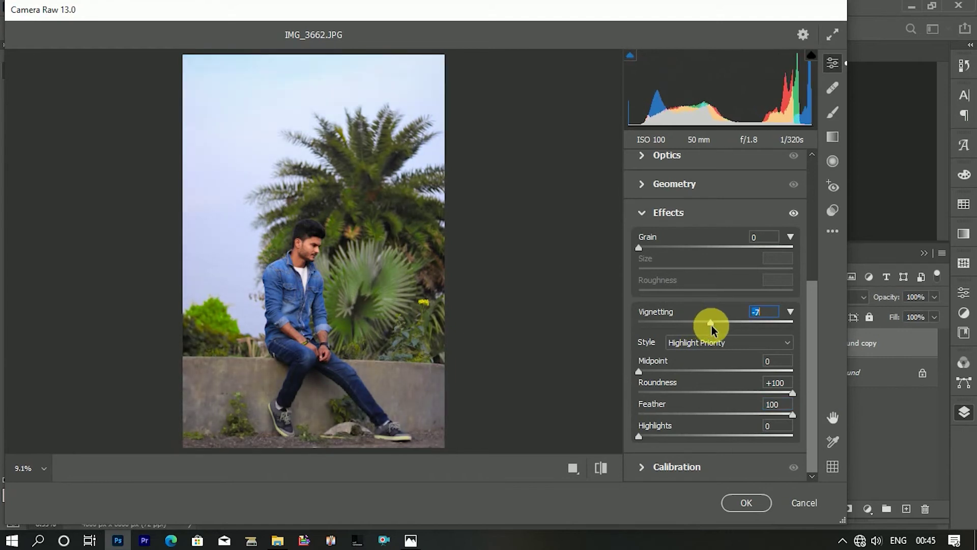
pyautogui.click(747, 503)
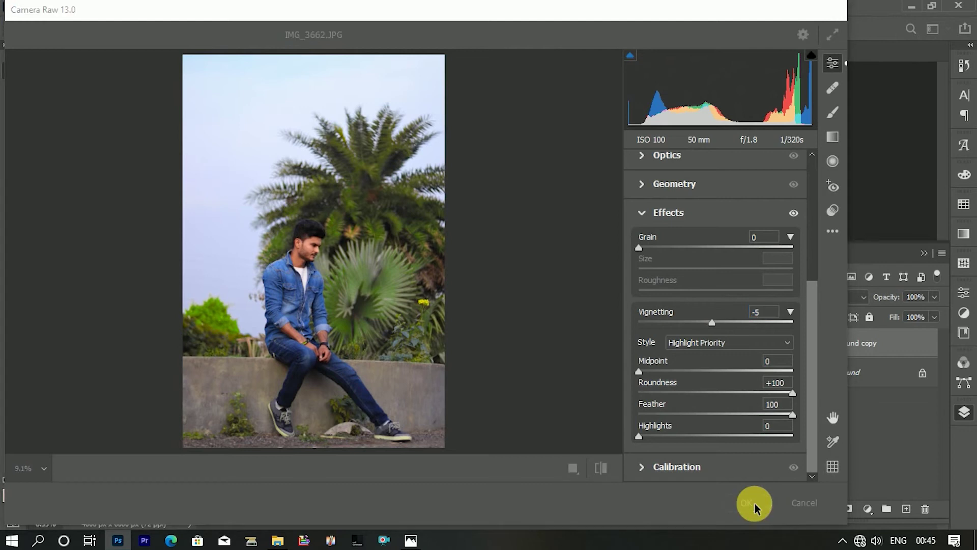
# Step: Duplicate the photo layer and preview blue cloudy sky presets in Sky Replacement
pyautogui.moveTo(872, 350); pyautogui.dragTo(906, 508)
pyautogui.click(53, 7)
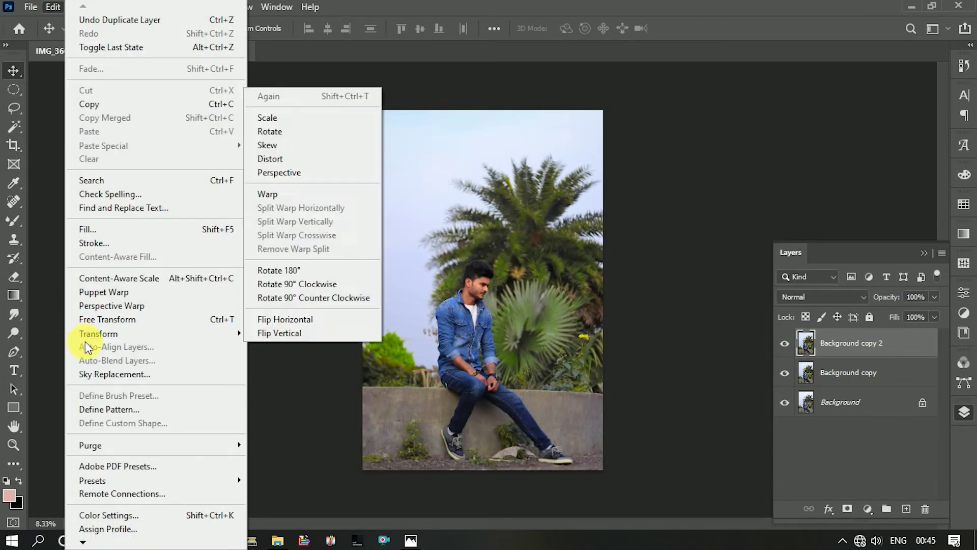
pyautogui.click(76, 373)
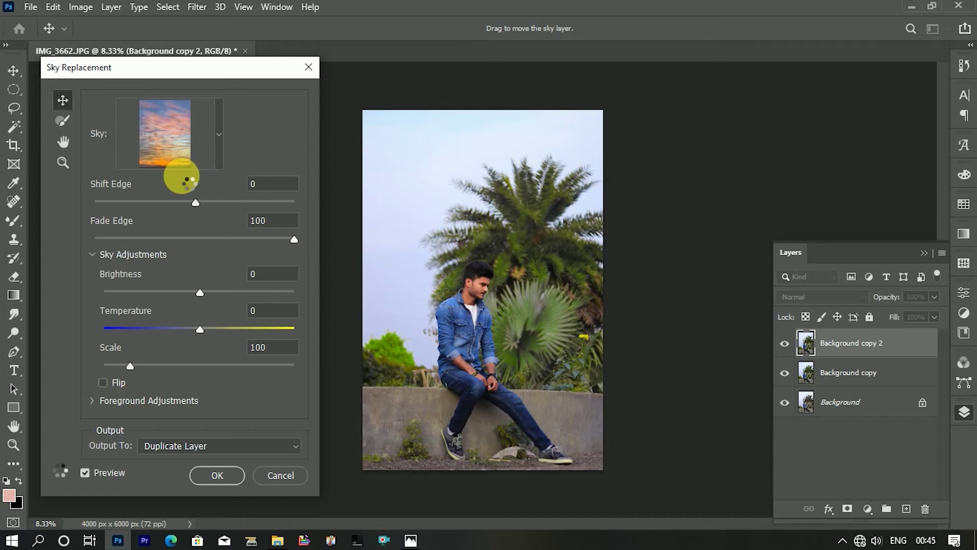
pyautogui.click(218, 148)
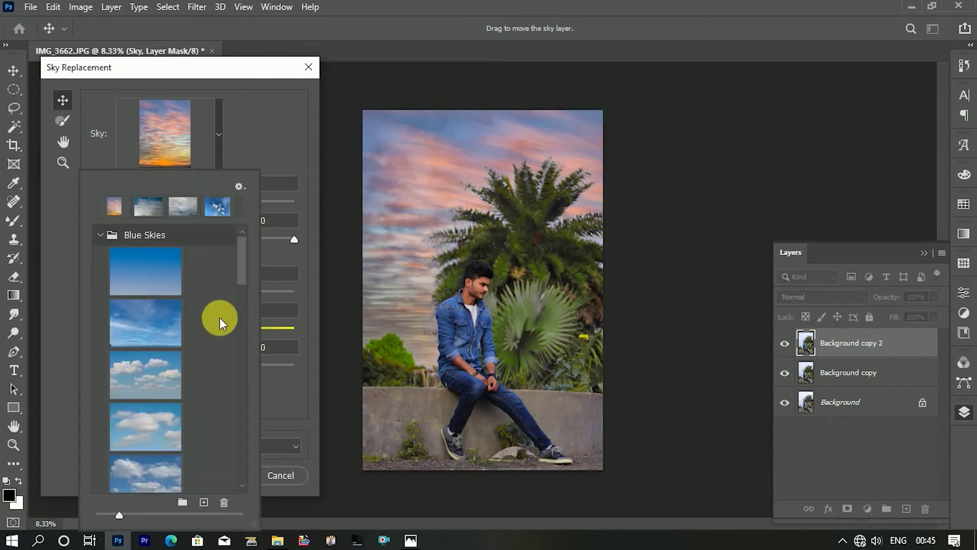
pyautogui.scroll(-1, 218, 316)
pyautogui.click(153, 351)
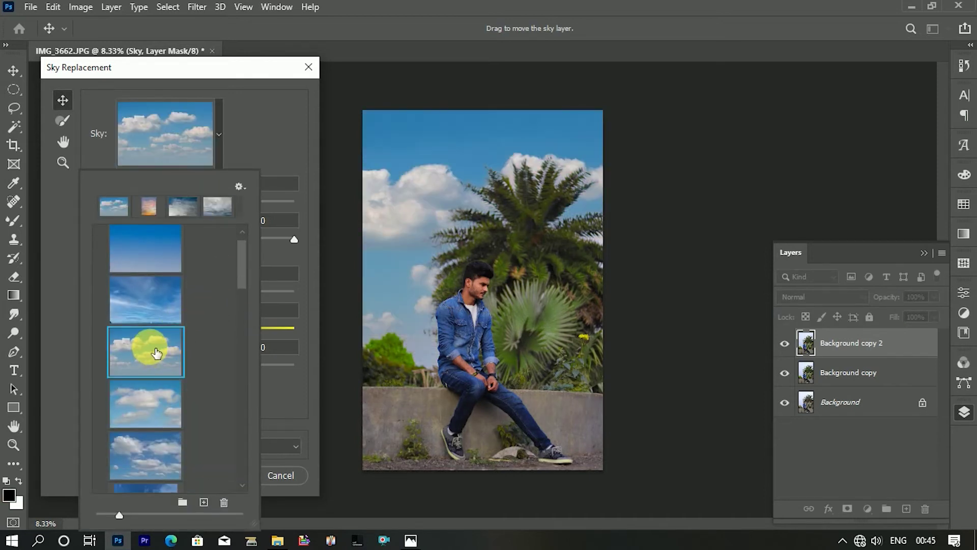
pyautogui.scroll(-1, 163, 356)
pyautogui.scroll(-3, 169, 370)
pyautogui.click(162, 362)
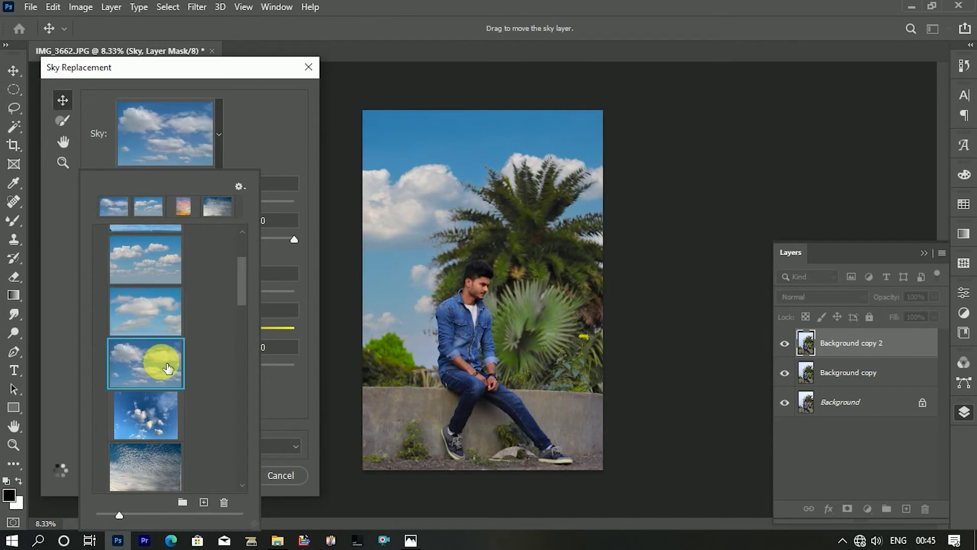
# Step: Apply the grey overcast Spectacular sky and lower the new layer's opacity to 67%
pyautogui.scroll(-1, 164, 356)
pyautogui.scroll(-2, 168, 355)
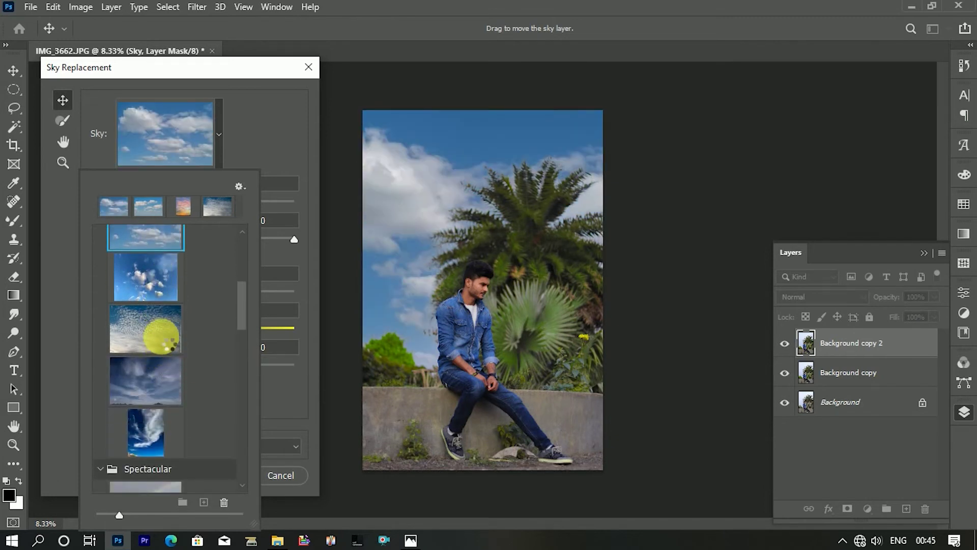
pyautogui.click(160, 337)
pyautogui.scroll(-1, 161, 336)
pyautogui.scroll(-1, 157, 367)
pyautogui.scroll(-2, 159, 399)
pyautogui.scroll(-2, 160, 405)
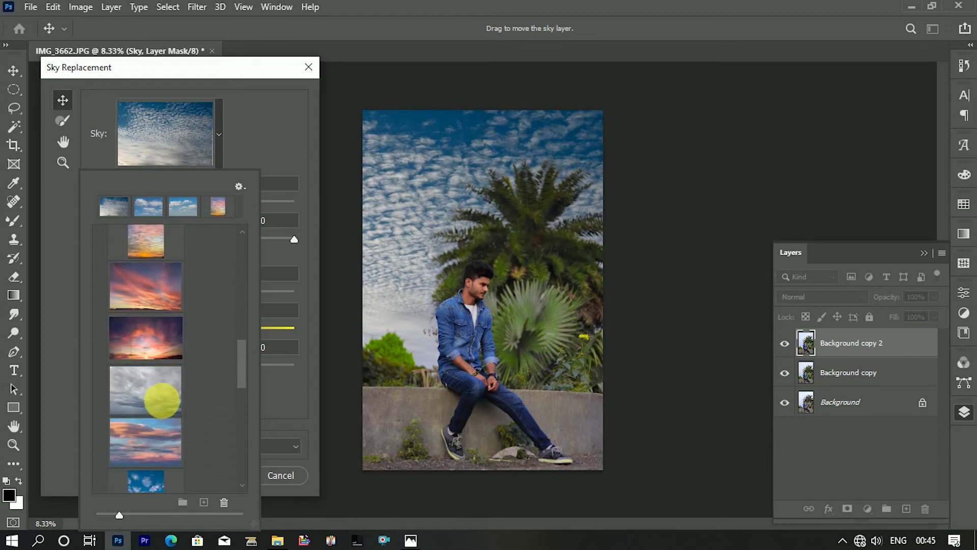
pyautogui.click(162, 400)
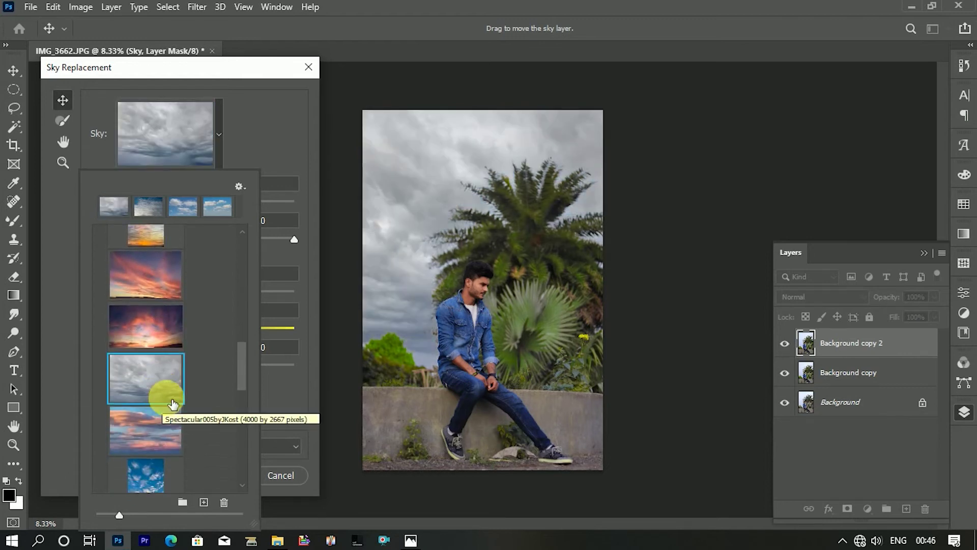
pyautogui.click(281, 127)
pyautogui.click(219, 474)
pyautogui.click(784, 343)
pyautogui.moveTo(902, 310)
pyautogui.mouseDown()
pyautogui.moveTo(894, 311)
pyautogui.moveTo(915, 314)
pyautogui.mouseUp()
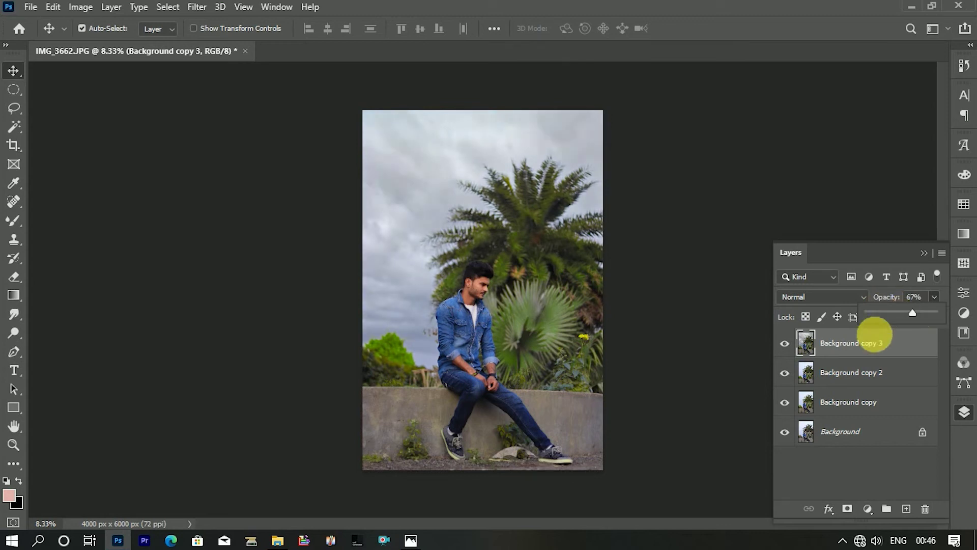
# Step: Keep the sky layer at 67% and merge the top layers down, comparing visibility
pyautogui.click(784, 343)
pyautogui.click(784, 344)
pyautogui.rightClick(894, 357)
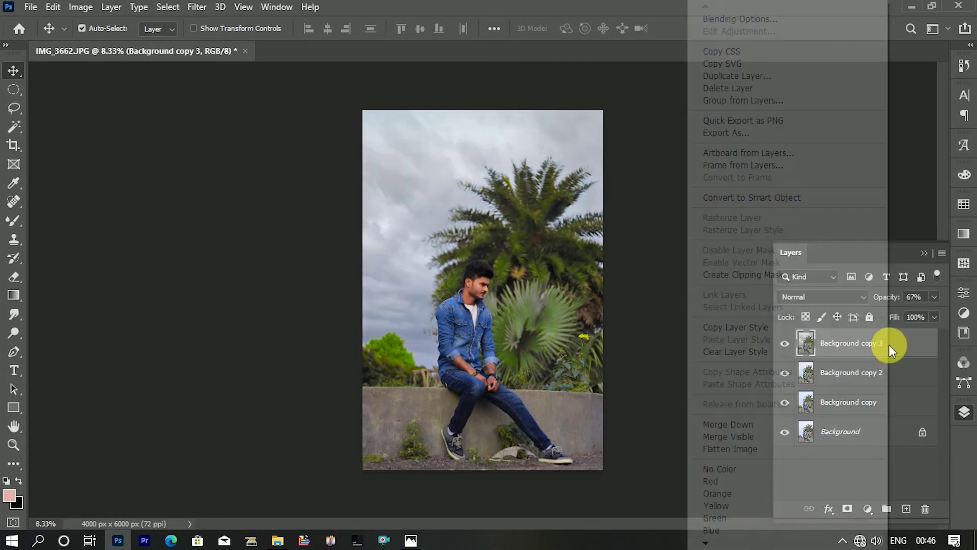
pyautogui.click(742, 434)
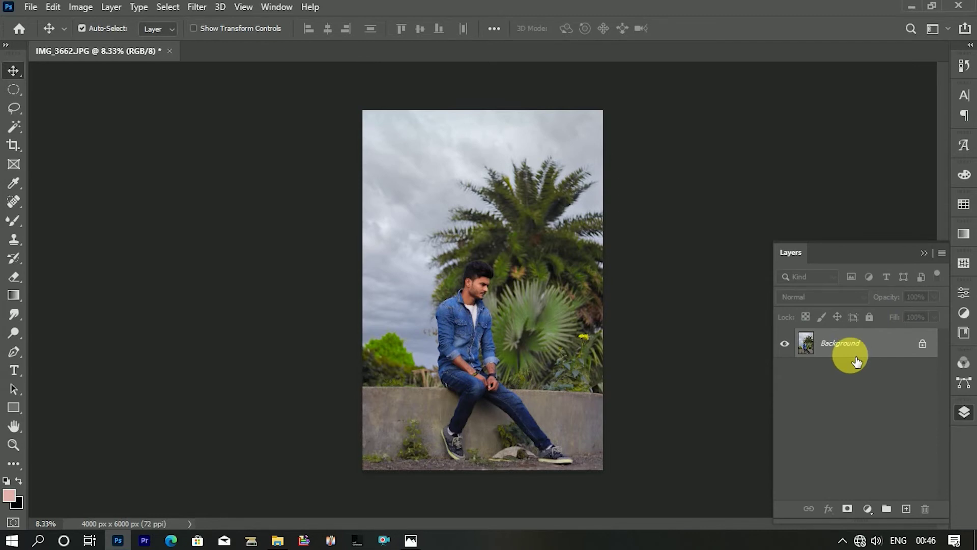
pyautogui.hotkey('ctrl', 'z')
pyautogui.rightClick(839, 346)
pyautogui.click(707, 420)
pyautogui.click(784, 343)
pyautogui.rightClick(865, 343)
pyautogui.click(741, 484)
pyautogui.click(784, 344)
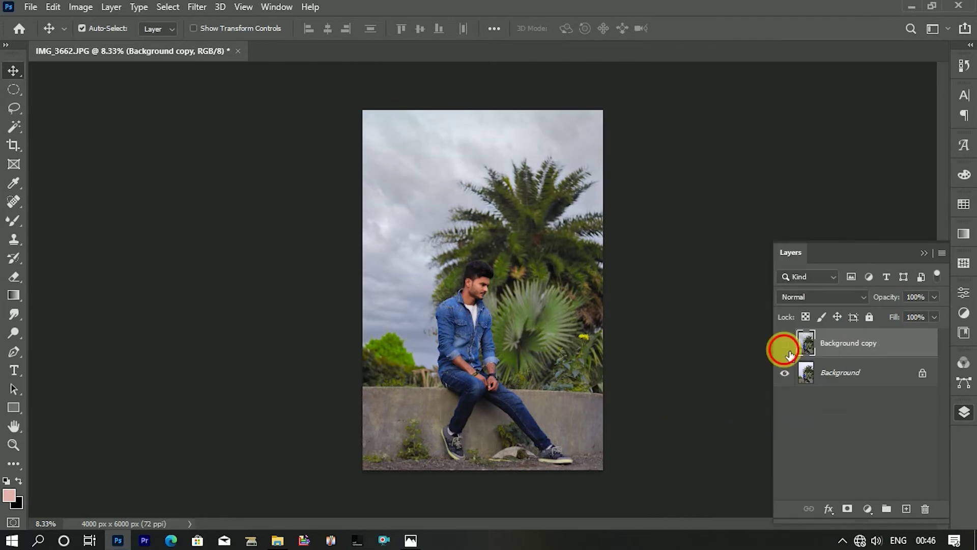
# Step: On a duplicate Background copy layer, use Camera Raw to cool temperature, tint green, and add contrast
pyautogui.moveTo(861, 342); pyautogui.dragTo(905, 509)
pyautogui.click(197, 6)
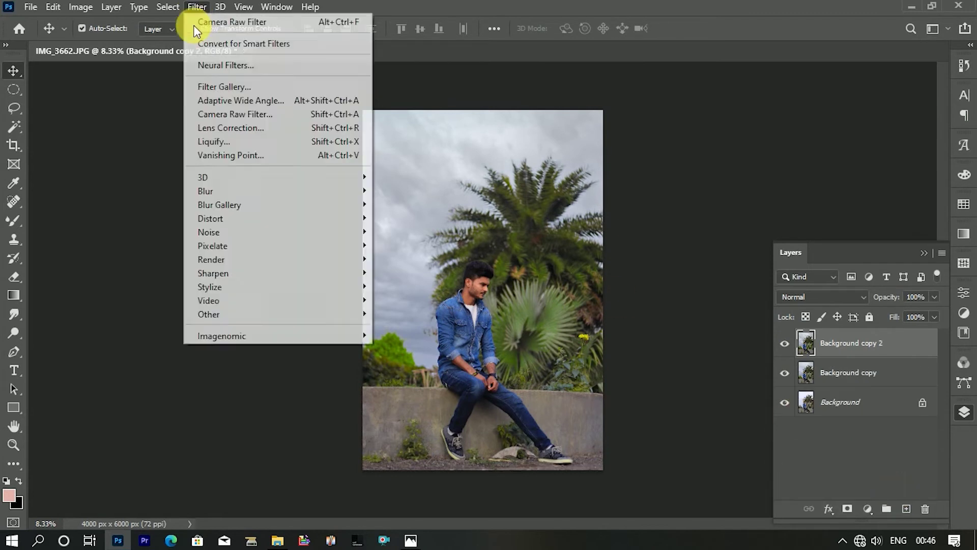
pyautogui.click(235, 114)
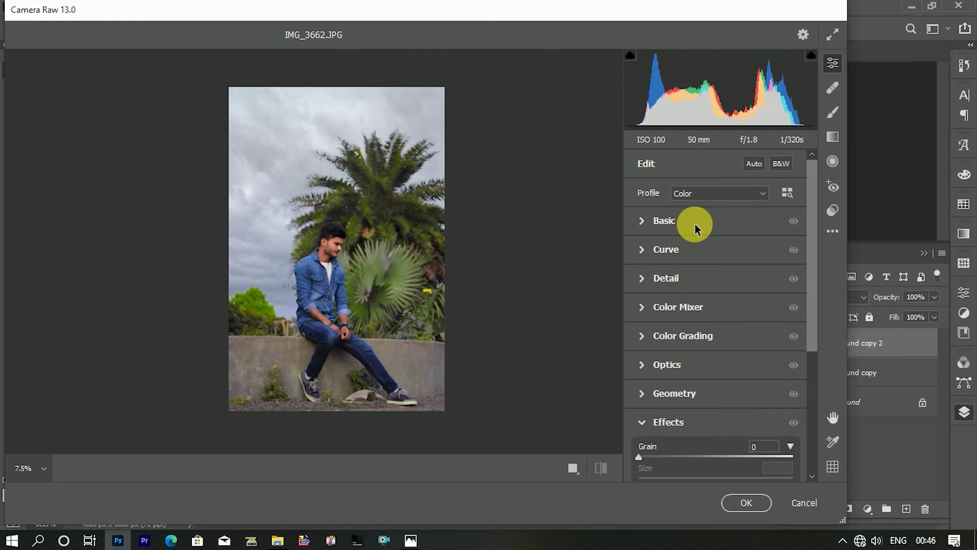
pyautogui.click(696, 224)
pyautogui.click(714, 219)
pyautogui.moveTo(713, 213); pyautogui.dragTo(707, 211)
pyautogui.moveTo(722, 243); pyautogui.dragTo(702, 240)
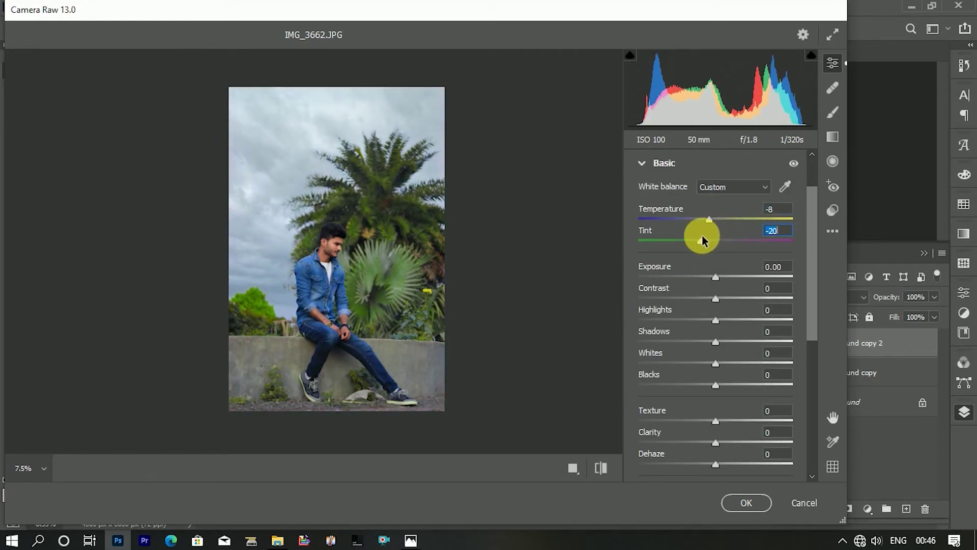
pyautogui.moveTo(716, 299)
pyautogui.mouseDown()
pyautogui.moveTo(692, 319)
pyautogui.moveTo(747, 341)
pyautogui.moveTo(695, 363)
pyautogui.moveTo(705, 385)
pyautogui.mouseUp()
pyautogui.scroll(-5, 726, 402)
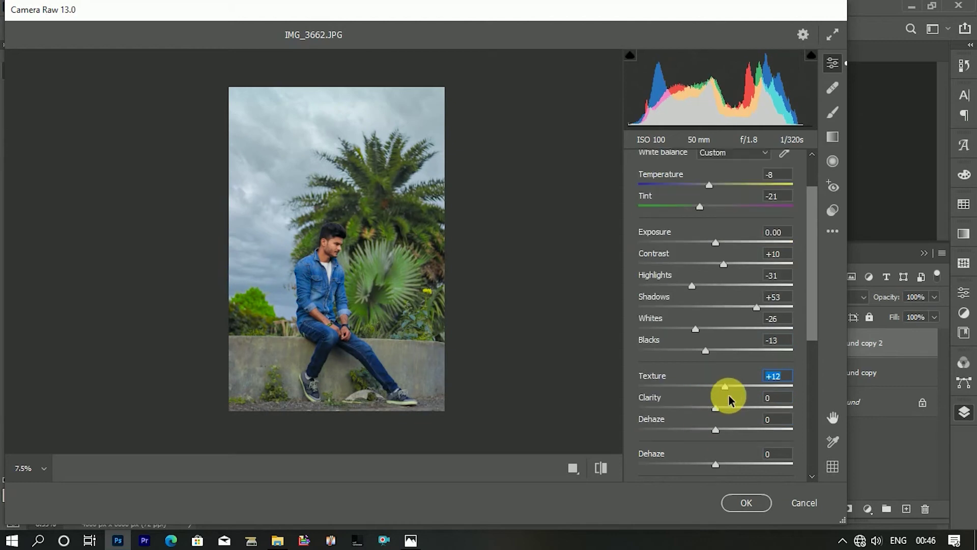
pyautogui.moveTo(717, 217); pyautogui.dragTo(732, 218)
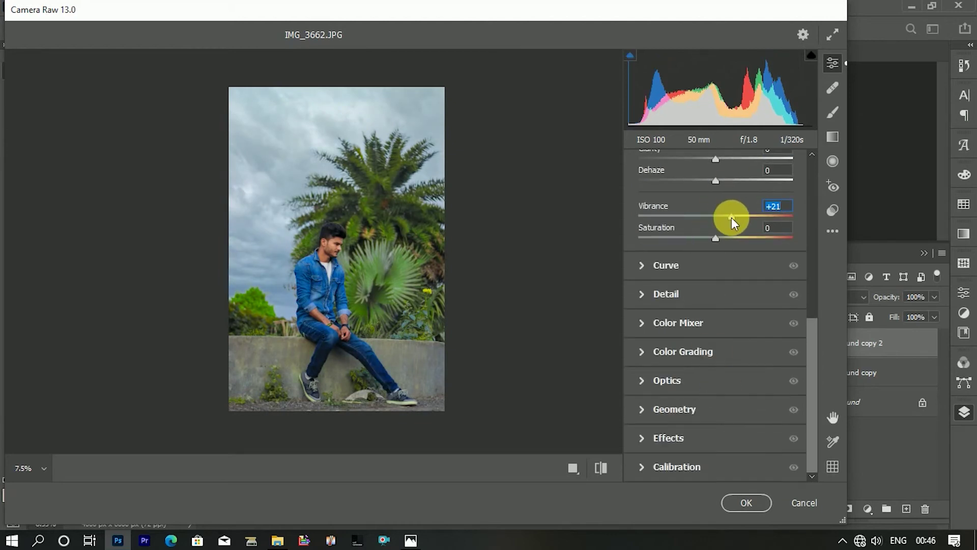
# Step: In Color Mixer, set green hue to -57, shift aquas and blues toward teal, then desaturate them
pyautogui.click(704, 323)
pyautogui.click(653, 249)
pyautogui.moveTo(693, 338)
pyautogui.mouseDown()
pyautogui.moveTo(667, 338)
pyautogui.moveTo(815, 331)
pyautogui.moveTo(586, 306)
pyautogui.moveTo(807, 342)
pyautogui.mouseUp()
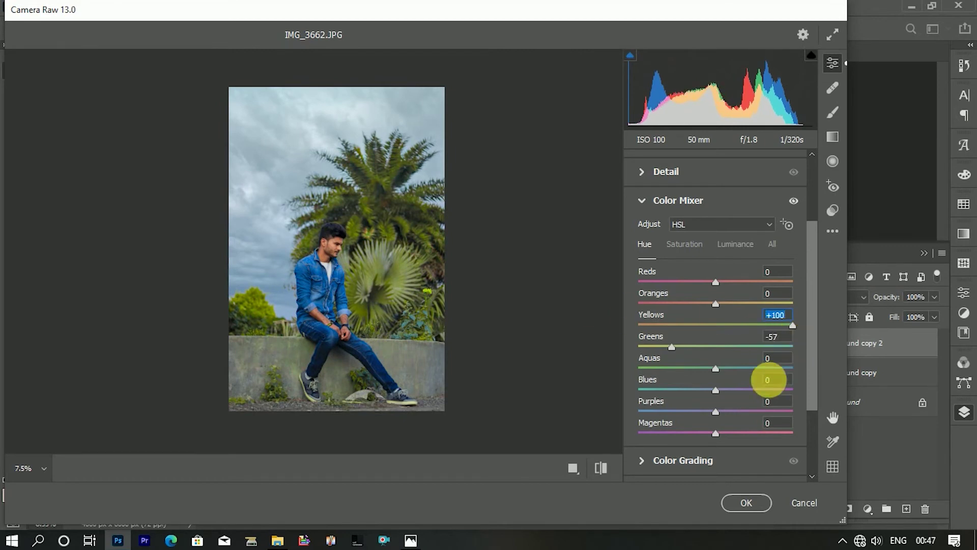
pyautogui.moveTo(716, 367); pyautogui.dragTo(612, 351)
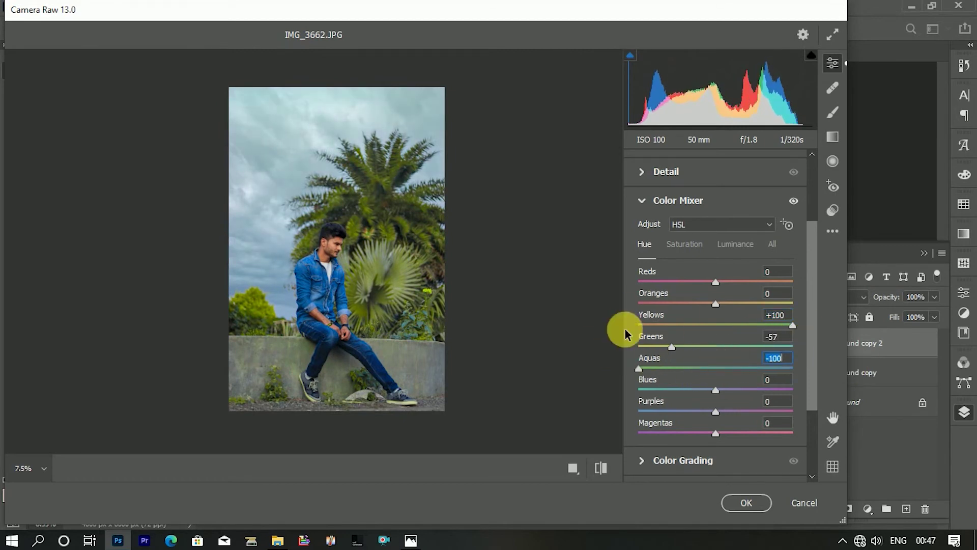
pyautogui.moveTo(724, 401)
pyautogui.mouseDown()
pyautogui.moveTo(598, 374)
pyautogui.moveTo(678, 376)
pyautogui.mouseUp()
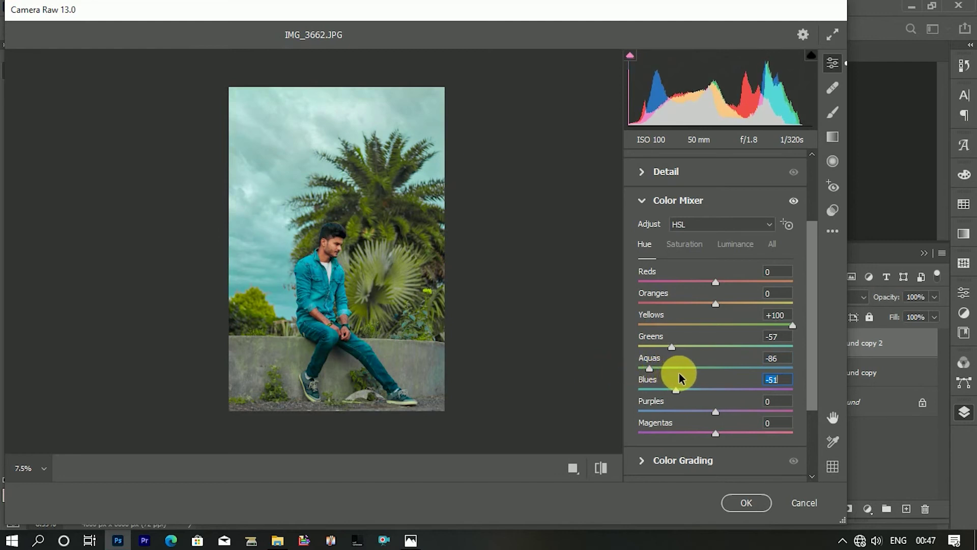
pyautogui.moveTo(691, 377)
pyautogui.mouseDown()
pyautogui.moveTo(598, 362)
pyautogui.moveTo(695, 380)
pyautogui.moveTo(590, 389)
pyautogui.mouseUp()
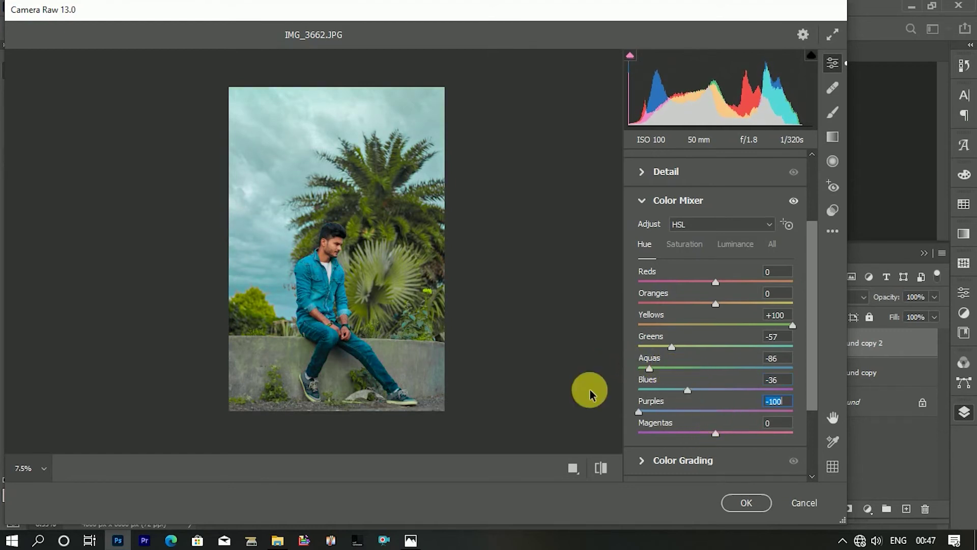
pyautogui.moveTo(687, 390)
pyautogui.mouseDown()
pyautogui.moveTo(611, 382)
pyautogui.moveTo(715, 390)
pyautogui.moveTo(699, 389)
pyautogui.mouseUp()
pyautogui.click(690, 245)
pyautogui.click(696, 367)
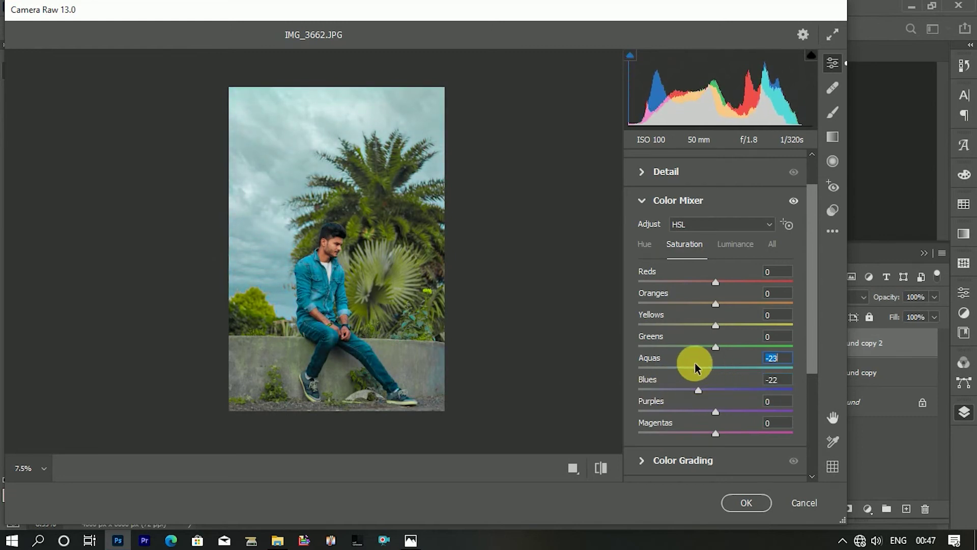
pyautogui.click(735, 244)
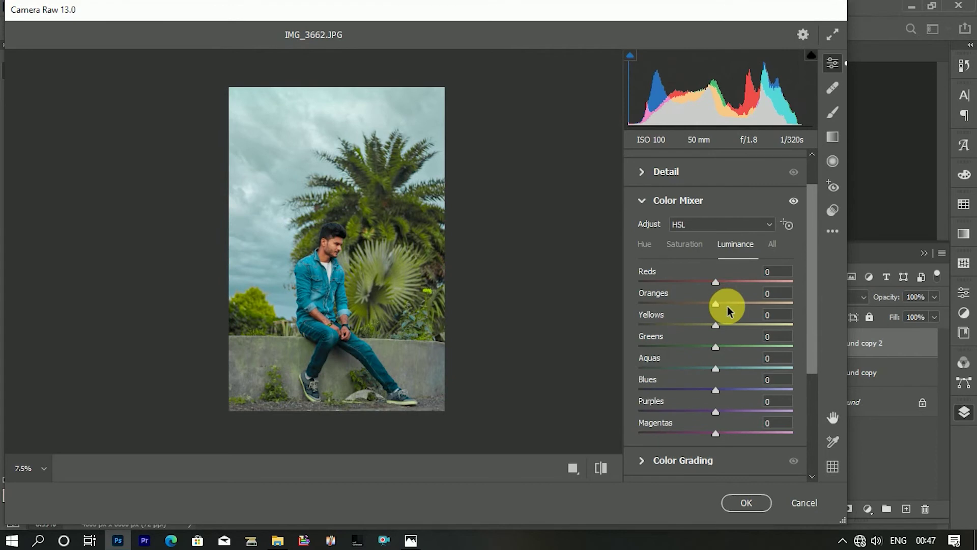
pyautogui.scroll(-3, 746, 396)
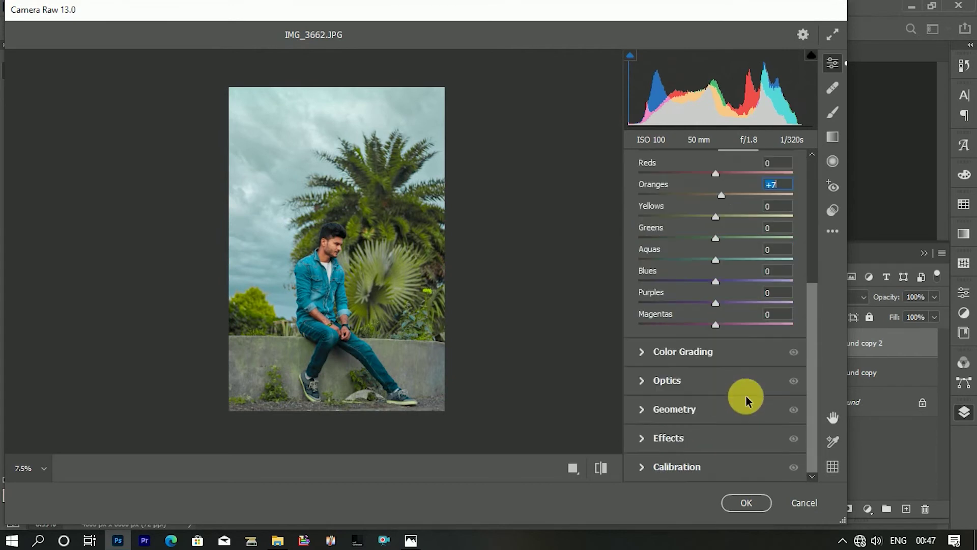
# Step: Add a subtle round, fully feathered vignette, shift Blue Primary hue toward teal, and apply
pyautogui.click(707, 438)
pyautogui.moveTo(699, 322); pyautogui.dragTo(695, 325)
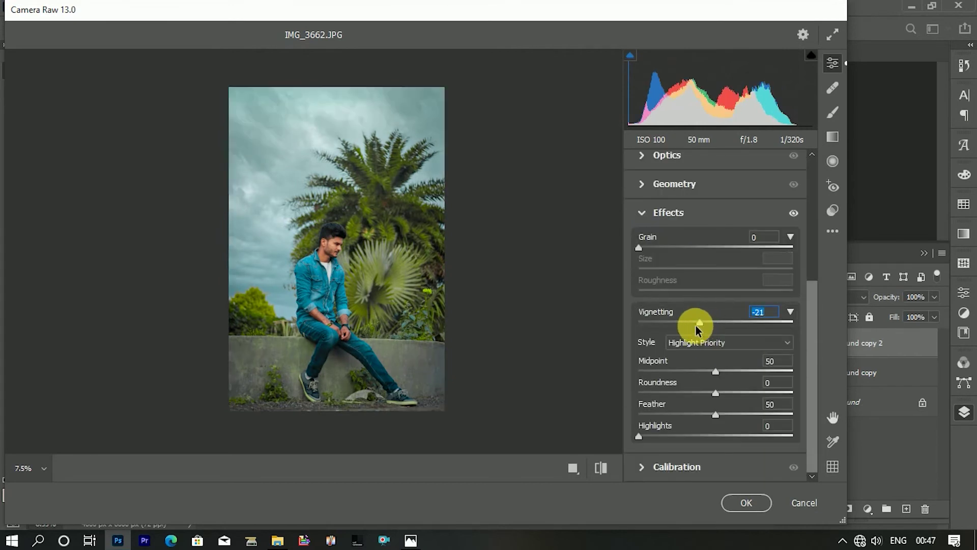
pyautogui.moveTo(715, 372); pyautogui.dragTo(628, 366)
pyautogui.moveTo(725, 402); pyautogui.dragTo(811, 406)
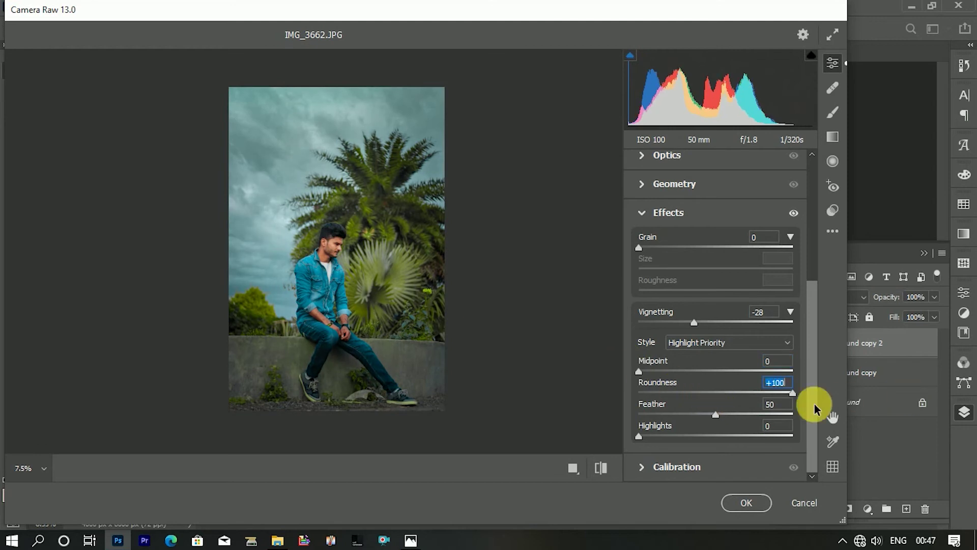
pyautogui.moveTo(705, 412); pyautogui.dragTo(794, 413)
pyautogui.moveTo(695, 325); pyautogui.dragTo(715, 330)
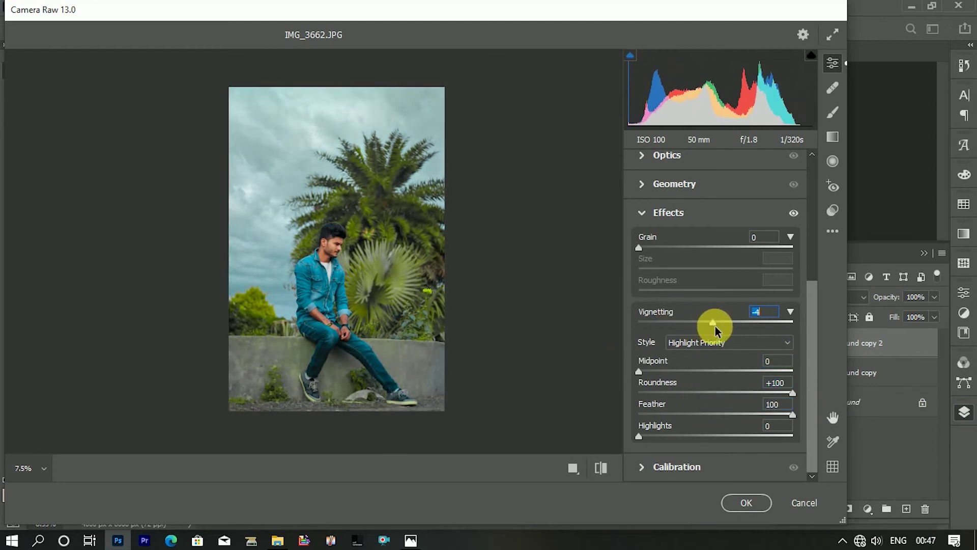
pyautogui.click(719, 466)
pyautogui.moveTo(715, 446)
pyautogui.mouseDown()
pyautogui.moveTo(689, 434)
pyautogui.moveTo(602, 432)
pyautogui.moveTo(701, 437)
pyautogui.mouseUp()
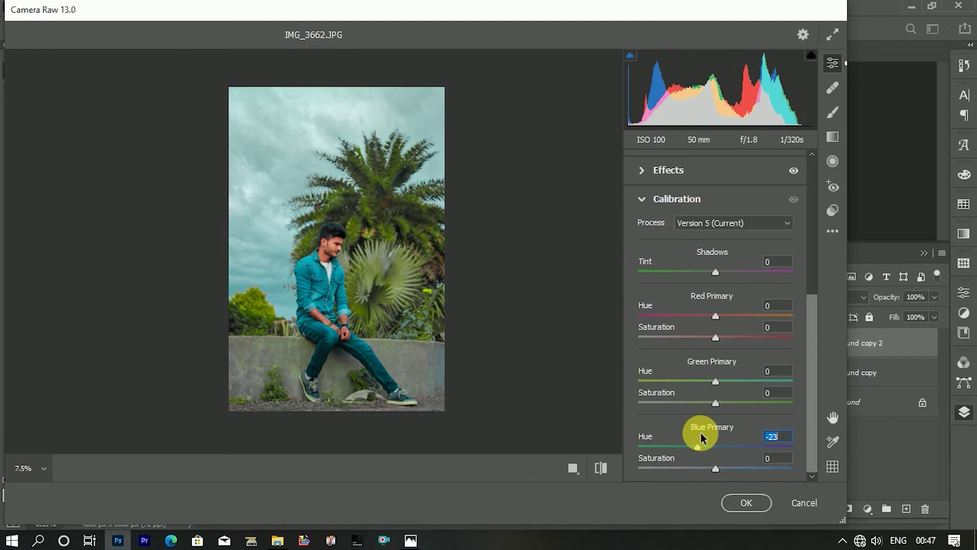
pyautogui.click(742, 502)
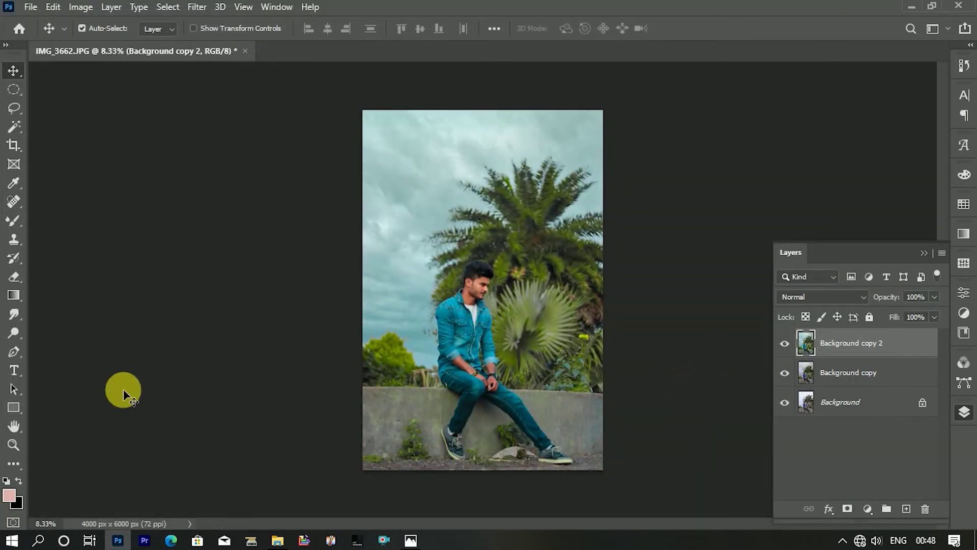
# Step: Compare the image with and without the teal-graded layer, then zoom in on the face
pyautogui.click(14, 444)
pyautogui.click(489, 323)
pyautogui.rightClick(488, 325)
pyautogui.click(516, 333)
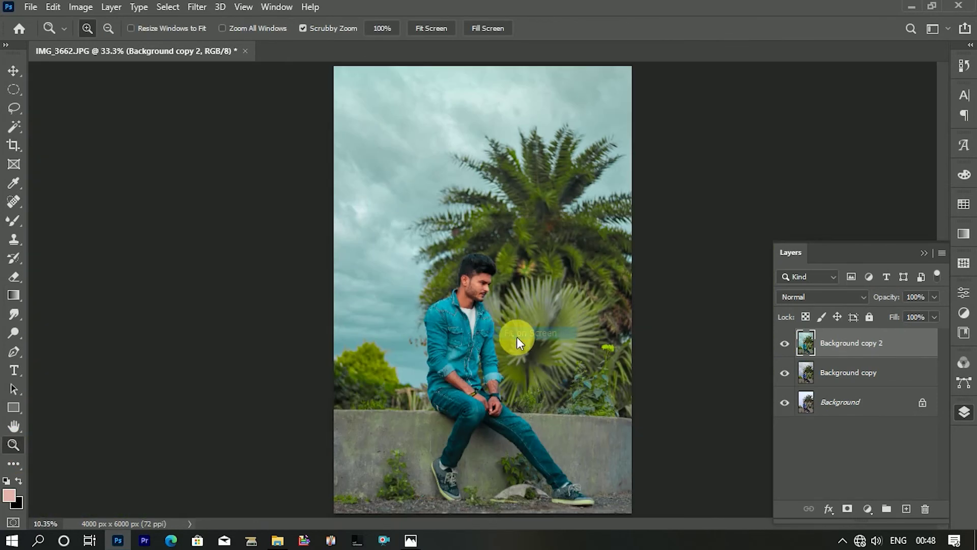
pyautogui.rightClick(872, 343)
pyautogui.click(725, 432)
pyautogui.click(785, 344)
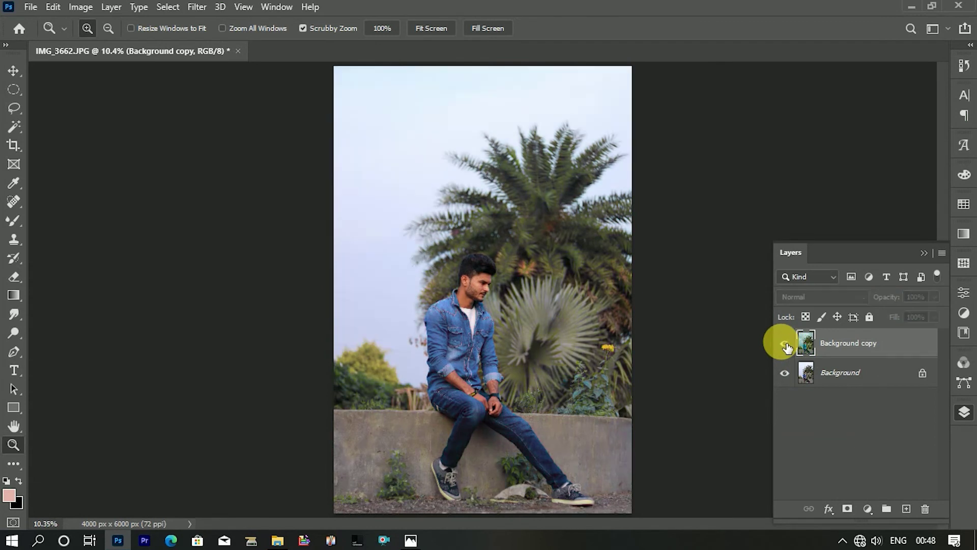
pyautogui.moveTo(860, 342); pyautogui.dragTo(906, 509)
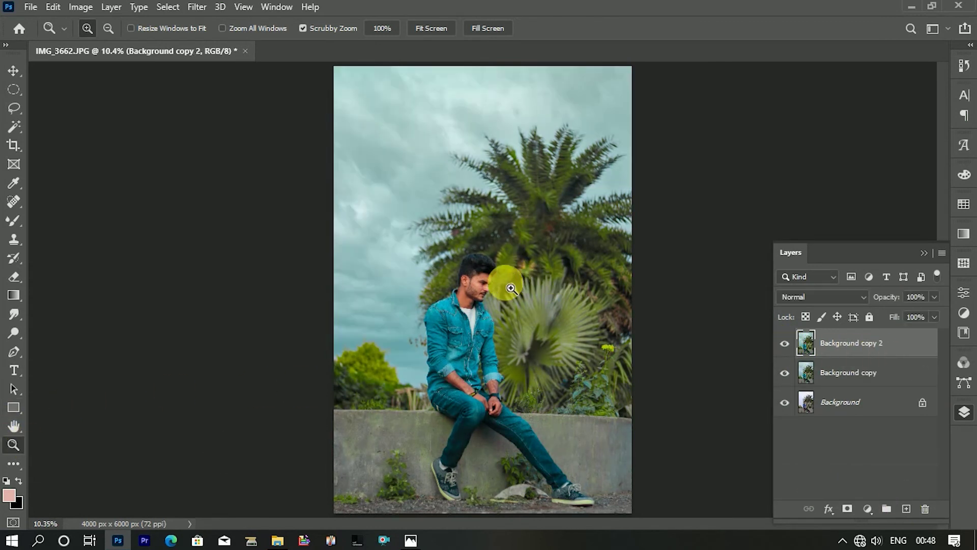
pyautogui.moveTo(511, 288); pyautogui.dragTo(64, 229)
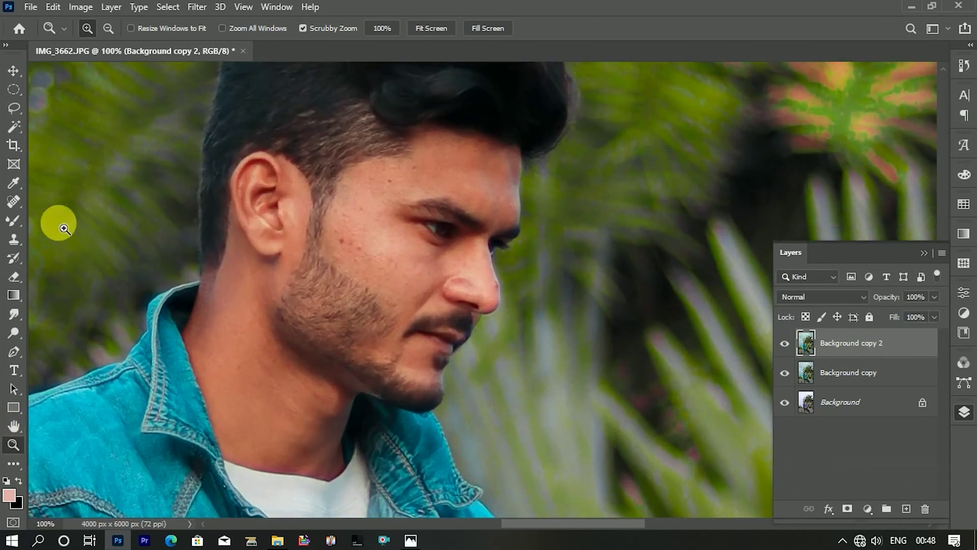
# Step: Select the Mixer Brush and set a light skin tone sampled from the neck as foreground colour
pyautogui.click(14, 220)
pyautogui.rightClick(14, 221)
pyautogui.click(81, 259)
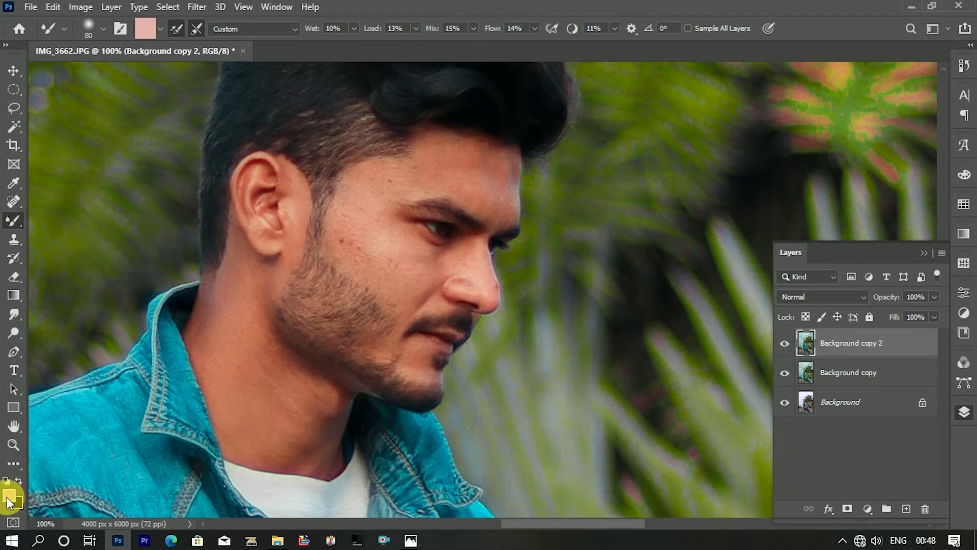
pyautogui.click(9, 497)
pyautogui.click(263, 374)
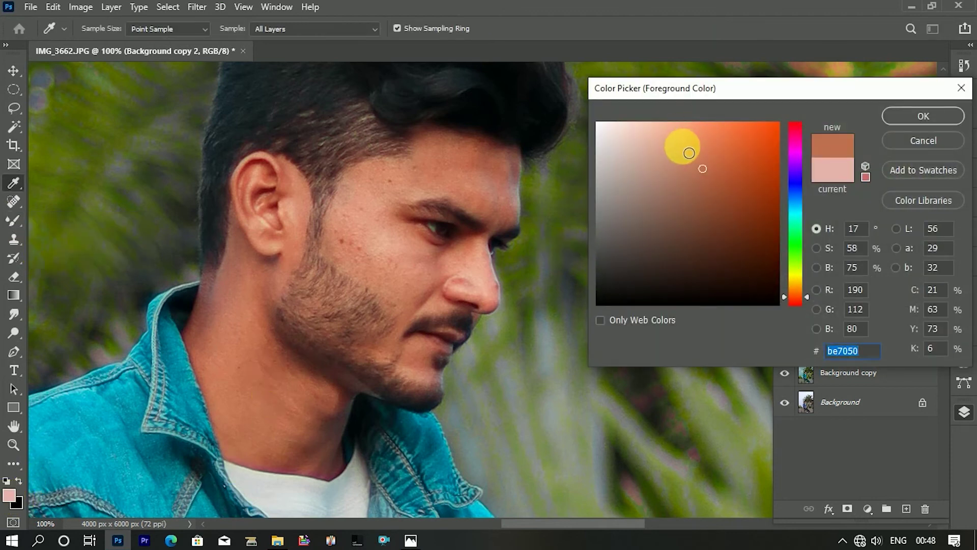
pyautogui.click(688, 152)
pyautogui.click(881, 120)
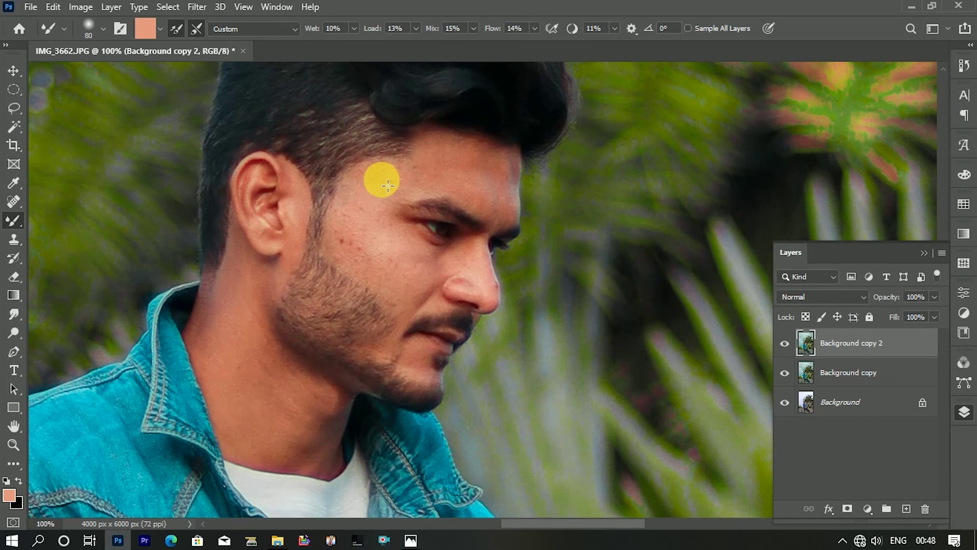
# Step: Blend the skin along the hairline, across the forehead and down the temple
pyautogui.scroll(2, 388, 185)
pyautogui.moveTo(392, 180)
pyautogui.mouseDown()
pyautogui.moveTo(397, 148)
pyautogui.moveTo(408, 196)
pyautogui.mouseUp()
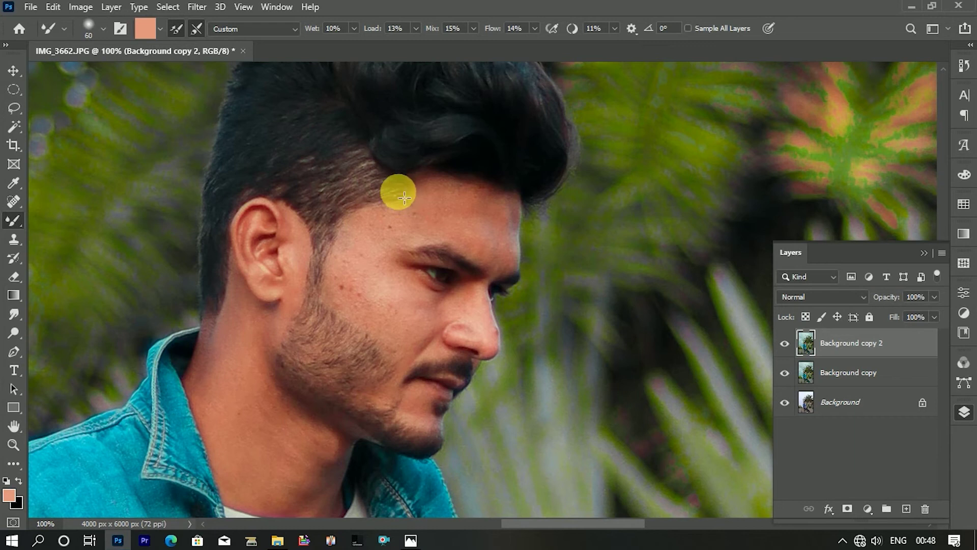
pyautogui.moveTo(404, 212)
pyautogui.mouseDown()
pyautogui.moveTo(415, 199)
pyautogui.moveTo(460, 253)
pyautogui.moveTo(438, 227)
pyautogui.moveTo(355, 246)
pyautogui.moveTo(399, 224)
pyautogui.mouseUp()
pyautogui.press(']')
pyautogui.moveTo(399, 224)
pyautogui.mouseDown()
pyautogui.moveTo(372, 260)
pyautogui.moveTo(374, 331)
pyautogui.moveTo(390, 323)
pyautogui.moveTo(425, 345)
pyautogui.moveTo(420, 326)
pyautogui.moveTo(371, 275)
pyautogui.moveTo(404, 293)
pyautogui.moveTo(397, 245)
pyautogui.moveTo(444, 211)
pyautogui.moveTo(517, 218)
pyautogui.moveTo(515, 277)
pyautogui.moveTo(478, 228)
pyautogui.moveTo(465, 252)
pyautogui.moveTo(415, 279)
pyautogui.mouseUp()
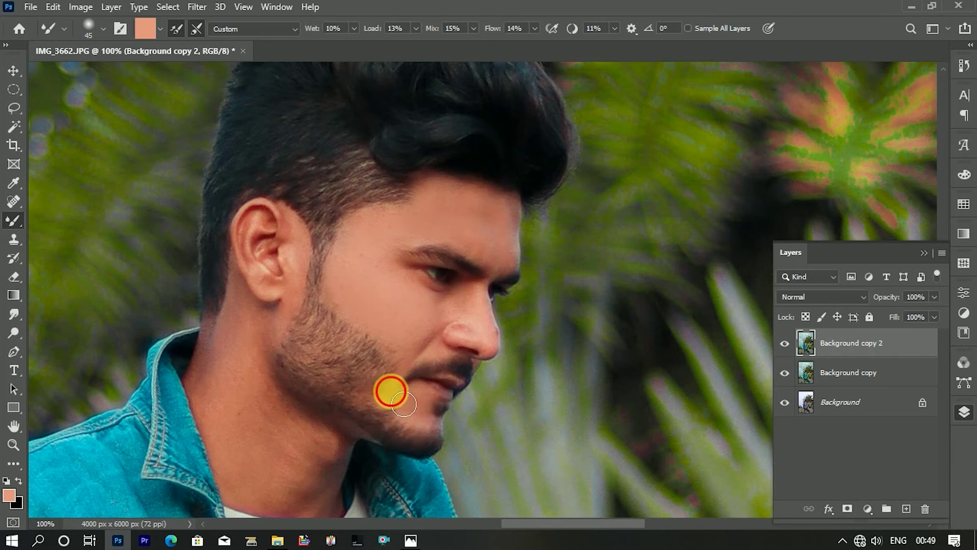
# Step: Smooth the skin beside the ear, across the neck and up to the jaw
pyautogui.press(']')
pyautogui.click(309, 263)
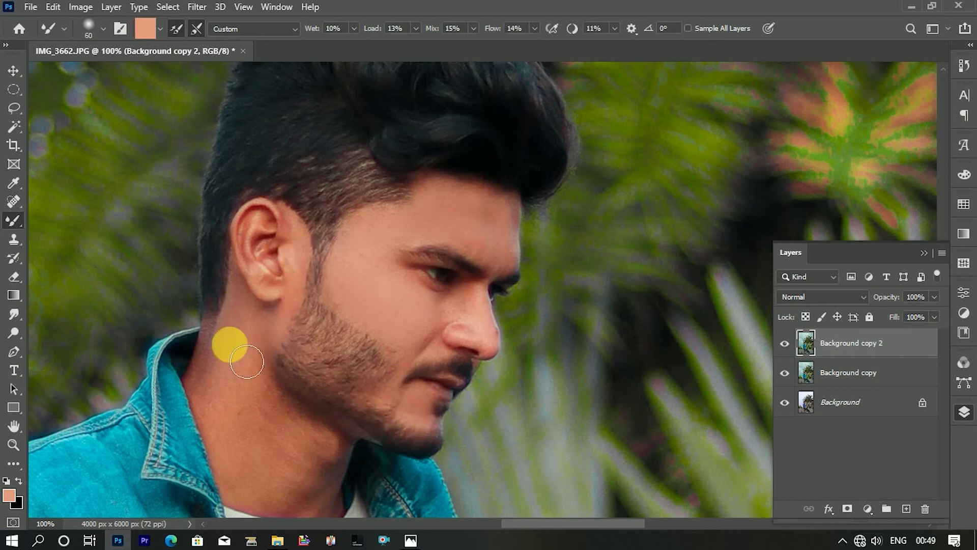
pyautogui.scroll(-3, 231, 414)
pyautogui.moveTo(251, 384)
pyautogui.mouseDown()
pyautogui.moveTo(278, 383)
pyautogui.moveTo(301, 446)
pyautogui.mouseUp()
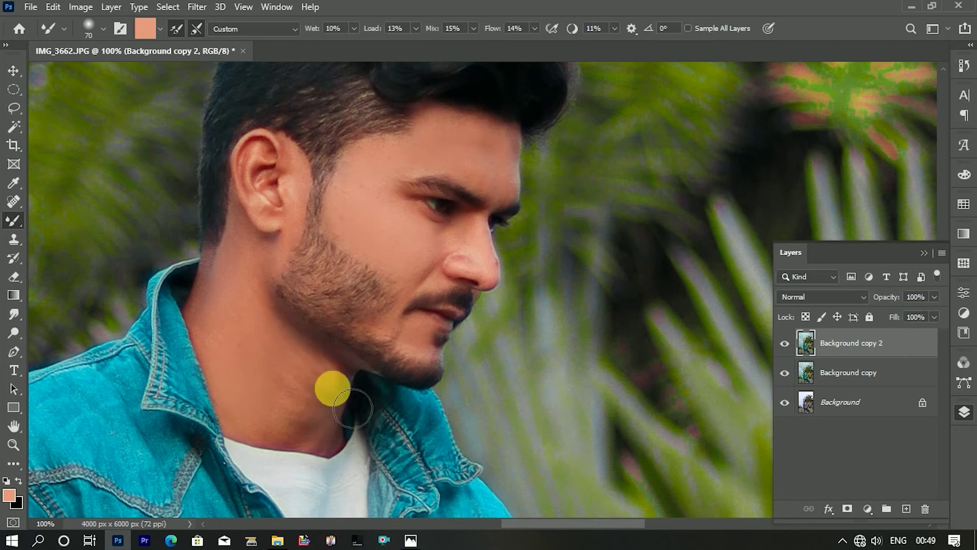
pyautogui.moveTo(314, 407); pyautogui.dragTo(322, 260)
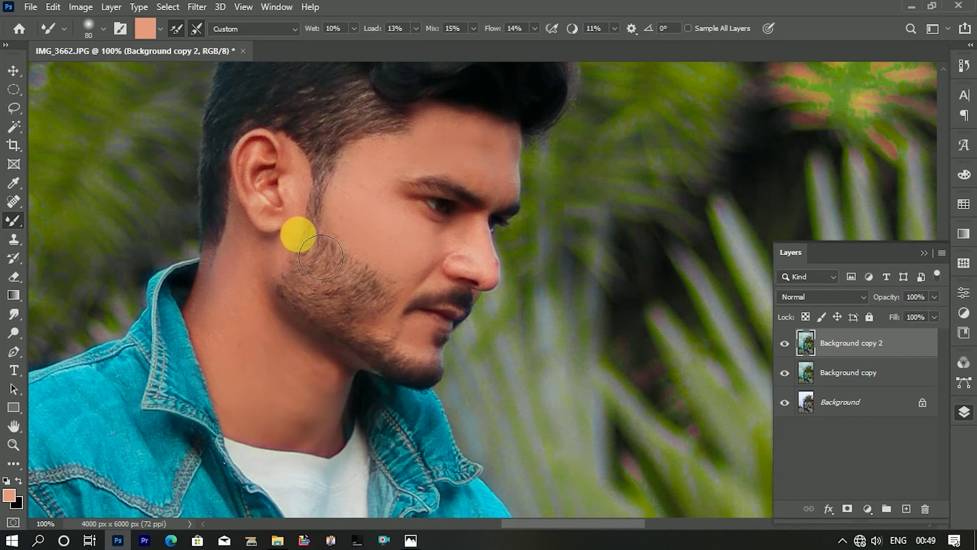
pyautogui.press(']')
pyautogui.press(']')
pyautogui.scroll(2, 322, 260)
pyautogui.moveTo(284, 199); pyautogui.dragTo(270, 275)
# Step: With a larger brush, smooth the arm skin down the forearm toward the watch
pyautogui.scroll(3, 421, 274)
pyautogui.scroll(5, 489, 314)
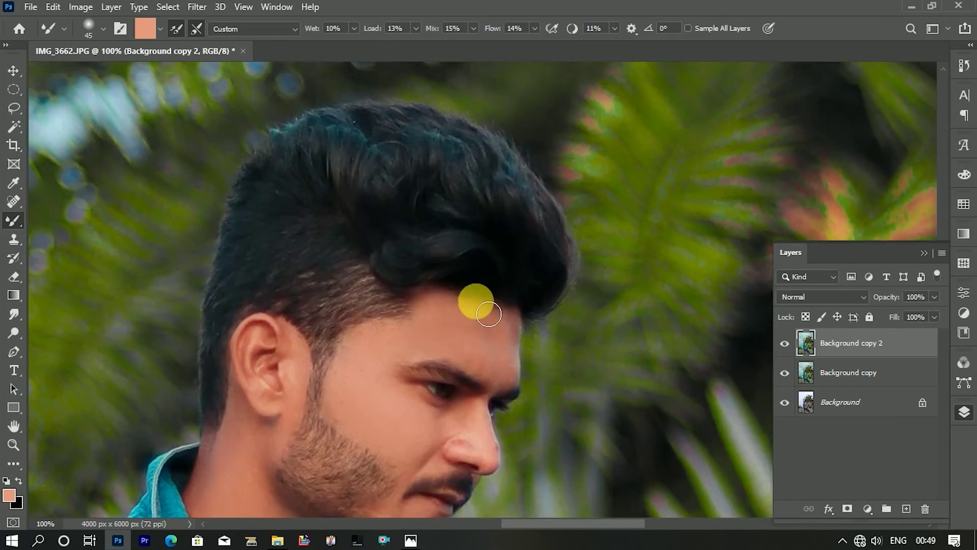
pyautogui.scroll(-1, 517, 333)
pyautogui.scroll(-4, 525, 407)
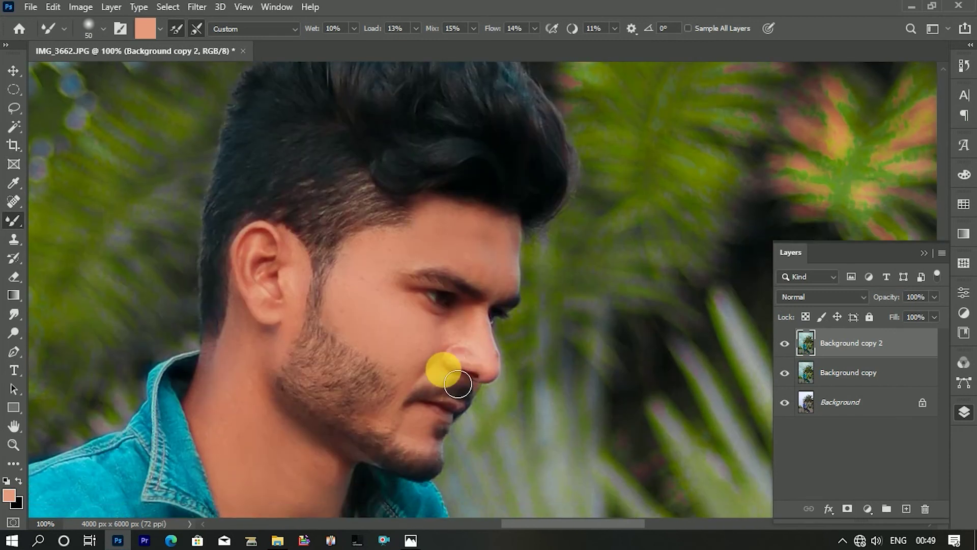
pyautogui.scroll(-8, 412, 392)
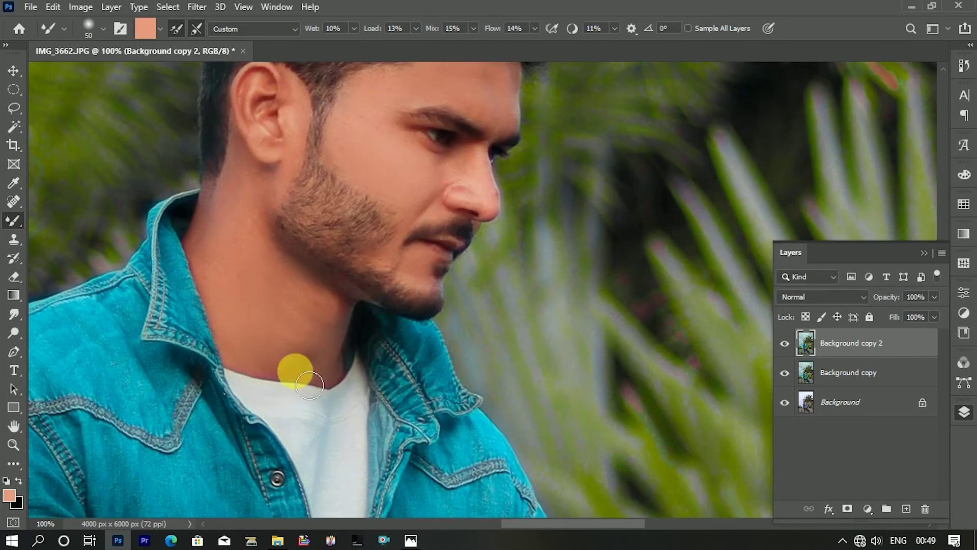
pyautogui.scroll(3, 484, 379)
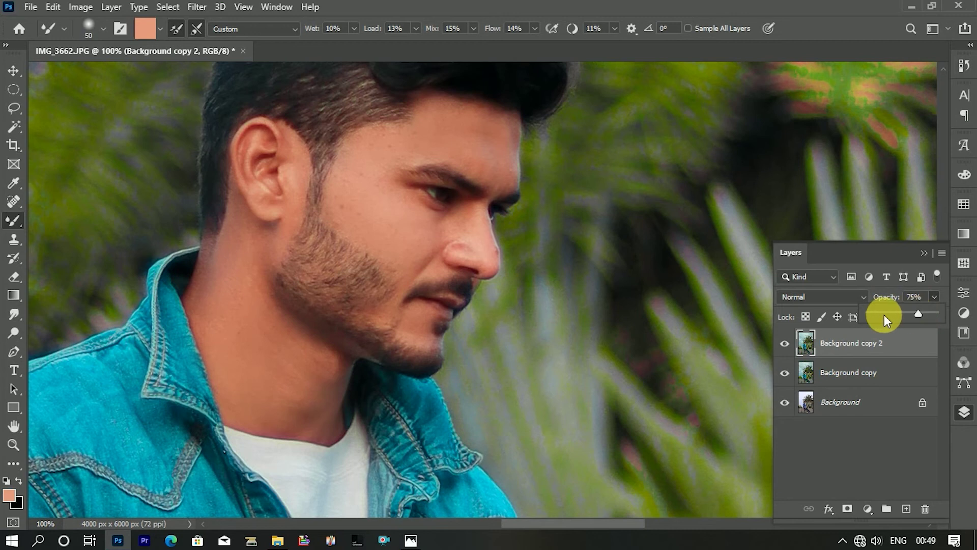
pyautogui.scroll(-2, 578, 268)
pyautogui.scroll(-2, 410, 257)
pyautogui.scroll(-2, 338, 331)
pyautogui.scroll(-4, 337, 330)
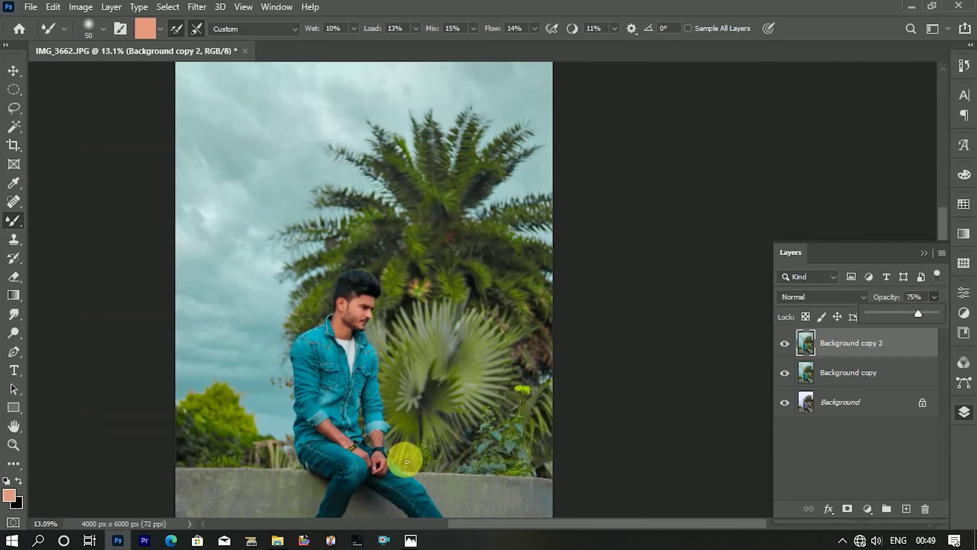
pyautogui.scroll(1, 362, 436)
pyautogui.scroll(3, 397, 345)
pyautogui.scroll(2, 416, 375)
pyautogui.scroll(1, 417, 375)
pyautogui.press(']')
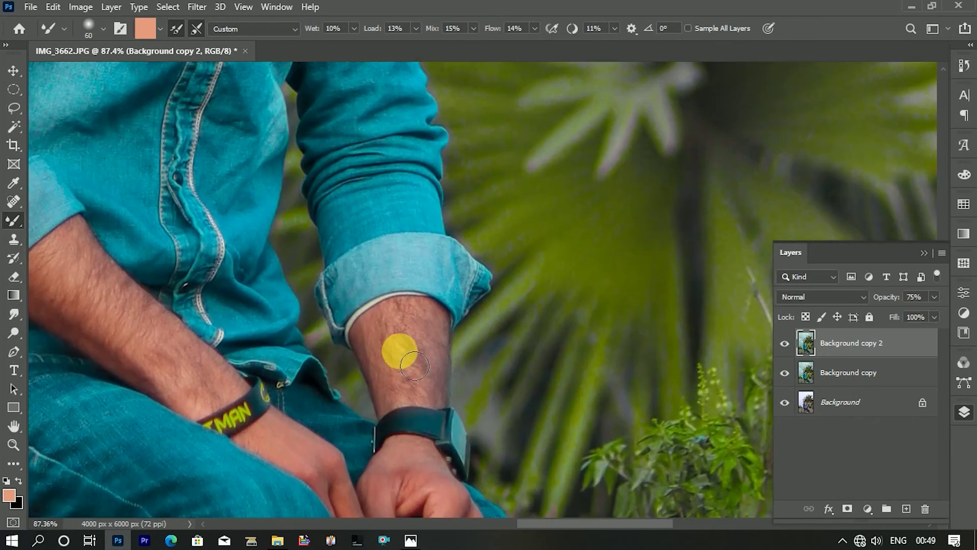
pyautogui.moveTo(403, 363)
pyautogui.mouseDown()
pyautogui.moveTo(415, 355)
pyautogui.moveTo(444, 415)
pyautogui.mouseUp()
pyautogui.scroll(-2, 437, 398)
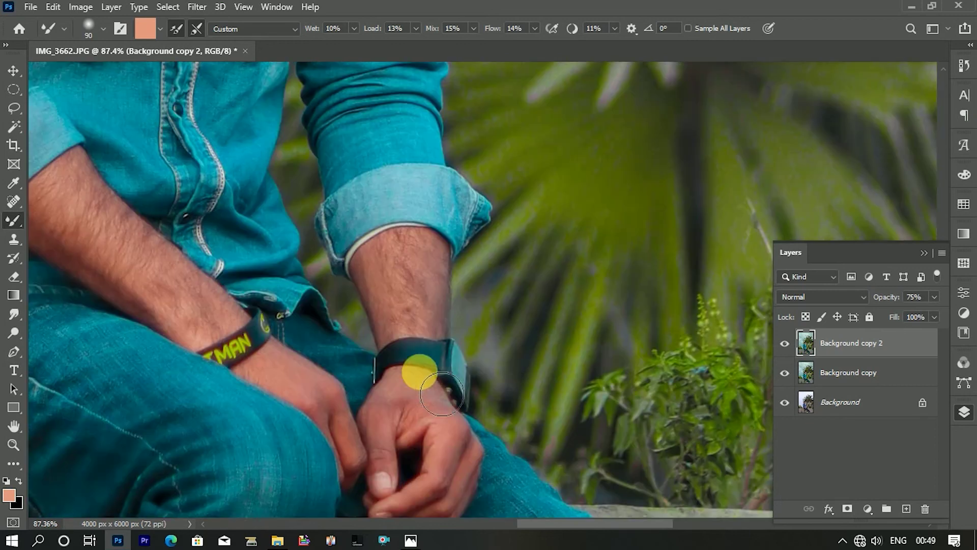
pyautogui.scroll(-1, 446, 390)
pyautogui.moveTo(446, 284)
pyautogui.mouseDown()
pyautogui.moveTo(447, 310)
pyautogui.moveTo(397, 266)
pyautogui.moveTo(399, 417)
pyautogui.moveTo(449, 458)
pyautogui.moveTo(439, 505)
pyautogui.moveTo(458, 513)
pyautogui.mouseUp()
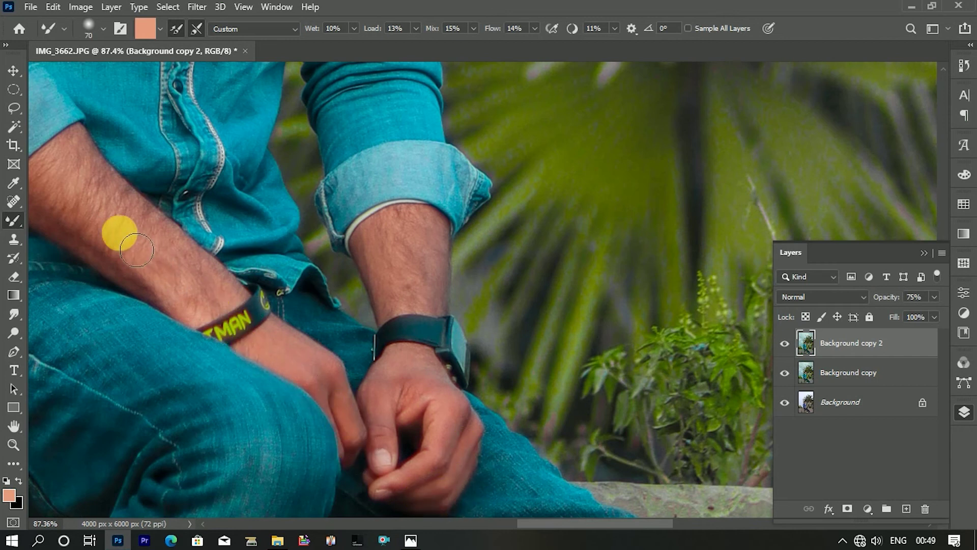
# Step: Make one more blending stroke, then zoom out to see the man's full figure
pyautogui.moveTo(67, 198); pyautogui.dragTo(197, 187)
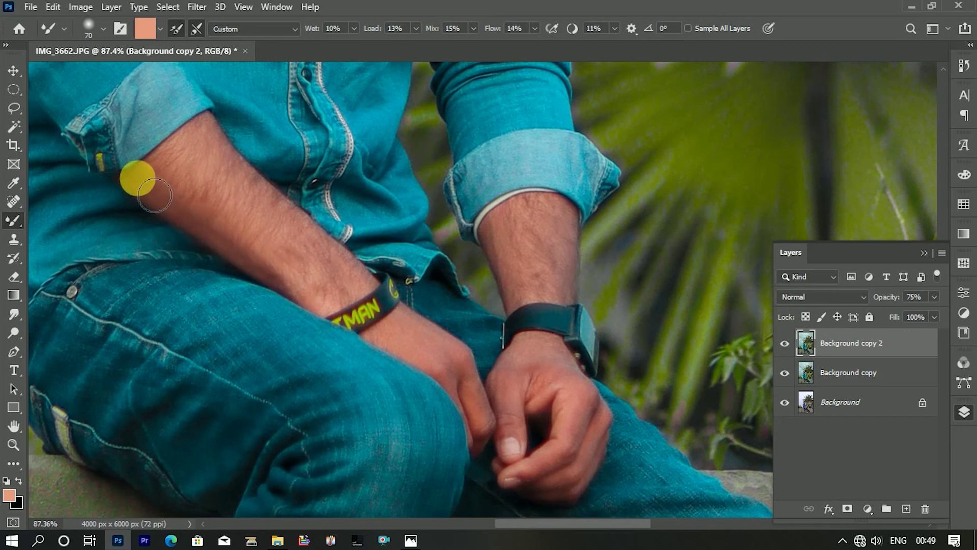
pyautogui.scroll(-2, 295, 260)
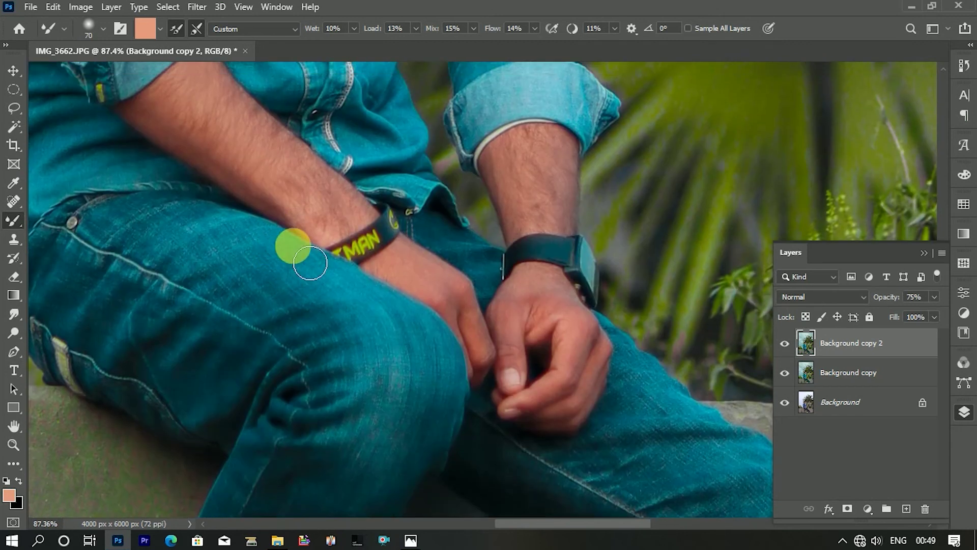
pyautogui.scroll(-2, 293, 257)
pyautogui.scroll(-2, 293, 257)
pyautogui.scroll(-2, 300, 270)
pyautogui.scroll(-2, 567, 414)
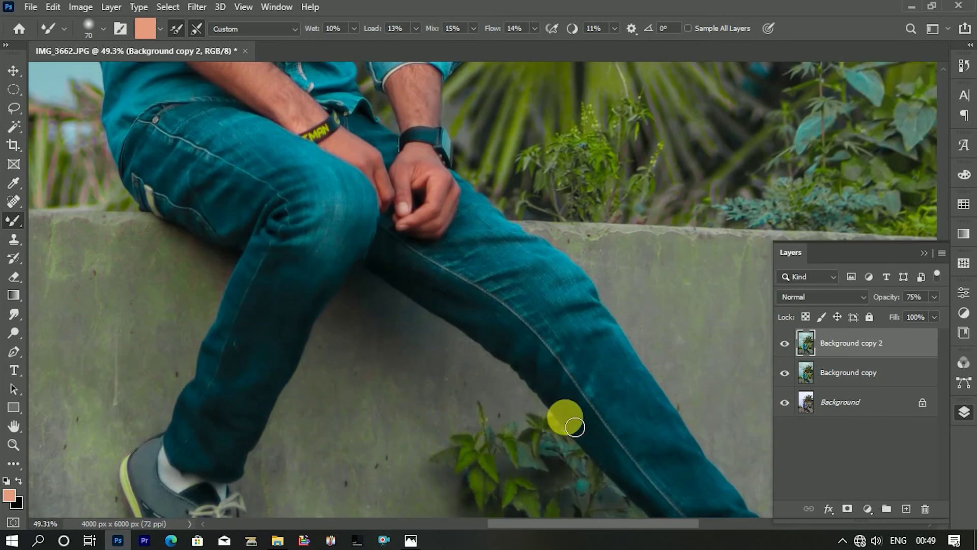
pyautogui.scroll(-2, 639, 392)
pyautogui.scroll(-3, 497, 261)
pyautogui.scroll(4, 539, 293)
pyautogui.scroll(-3, 539, 293)
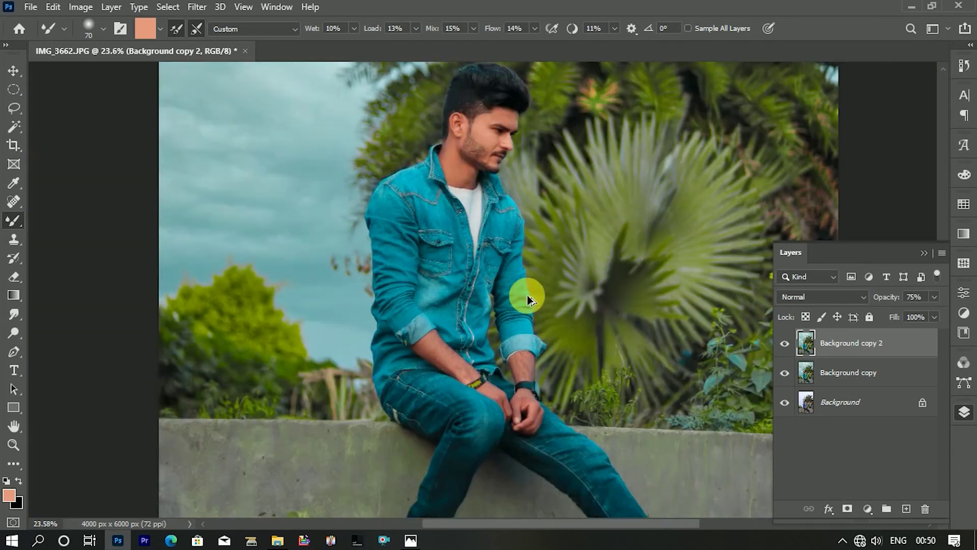
pyautogui.scroll(2, 534, 229)
# Step: Merge Background copy 2 down into Background copy and duplicate the merged layer
pyautogui.click(792, 351)
pyautogui.moveTo(870, 359); pyautogui.dragTo(891, 386)
pyautogui.rightClick(891, 385)
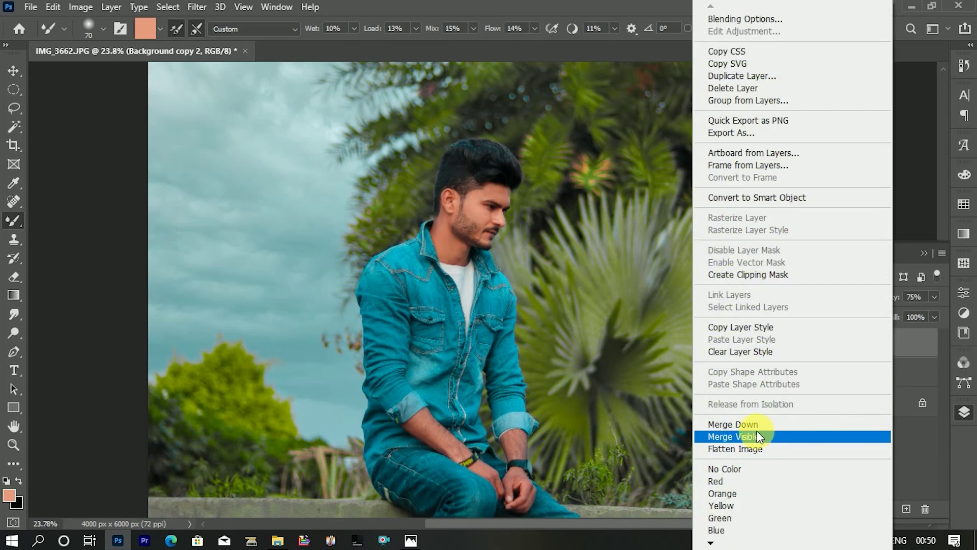
pyautogui.click(743, 424)
pyautogui.moveTo(854, 353); pyautogui.dragTo(905, 508)
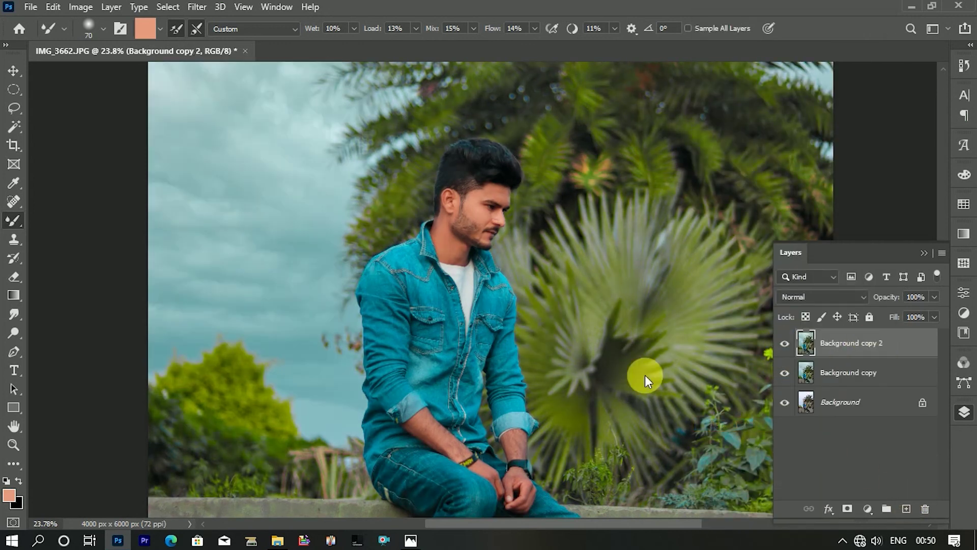
pyautogui.scroll(5, 562, 327)
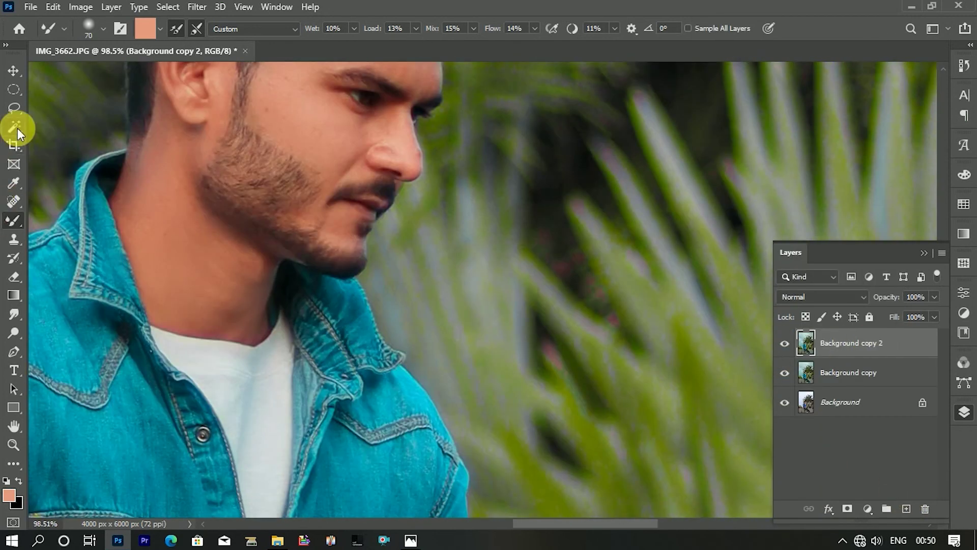
# Step: Magic Wand select the cheek, ear, neck and forehead skin
pyautogui.click(17, 128)
pyautogui.click(236, 261)
pyautogui.click(200, 173)
pyautogui.click(253, 251)
pyautogui.keyDown('alt'); pyautogui.click(280, 258); pyautogui.keyUp('alt')
pyautogui.scroll(3, 326, 239)
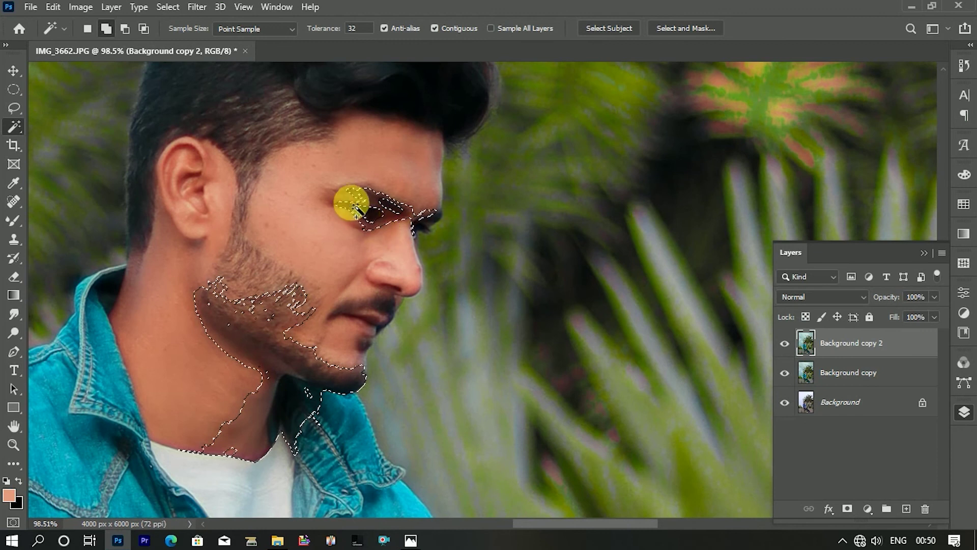
pyautogui.scroll(2, 417, 229)
pyautogui.click(432, 192)
pyautogui.scroll(-3, 331, 283)
# Step: Feather the face selection and raise a Curves point slightly to brighten the skin
pyautogui.rightClick(351, 301)
pyautogui.click(407, 412)
pyautogui.click(563, 165)
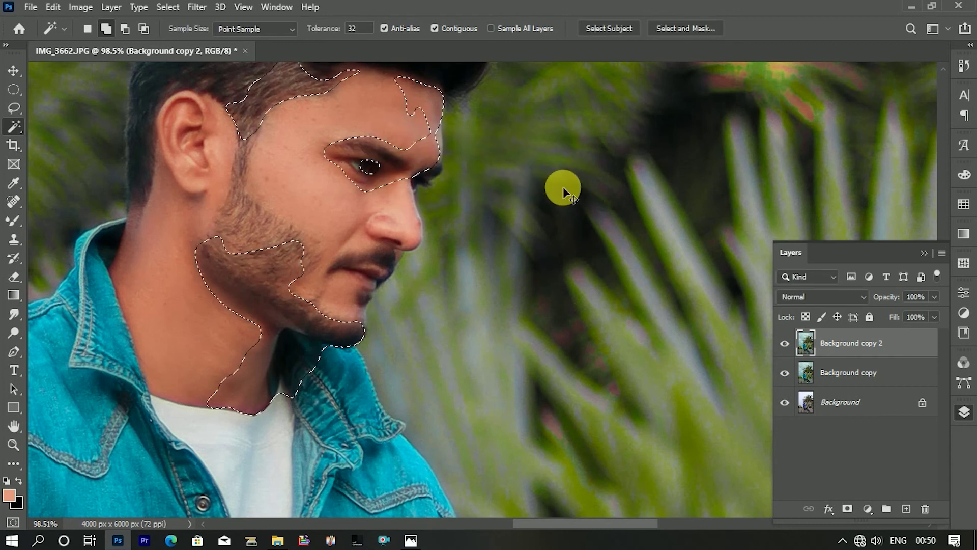
pyautogui.hotkey('ctrl', 'm')
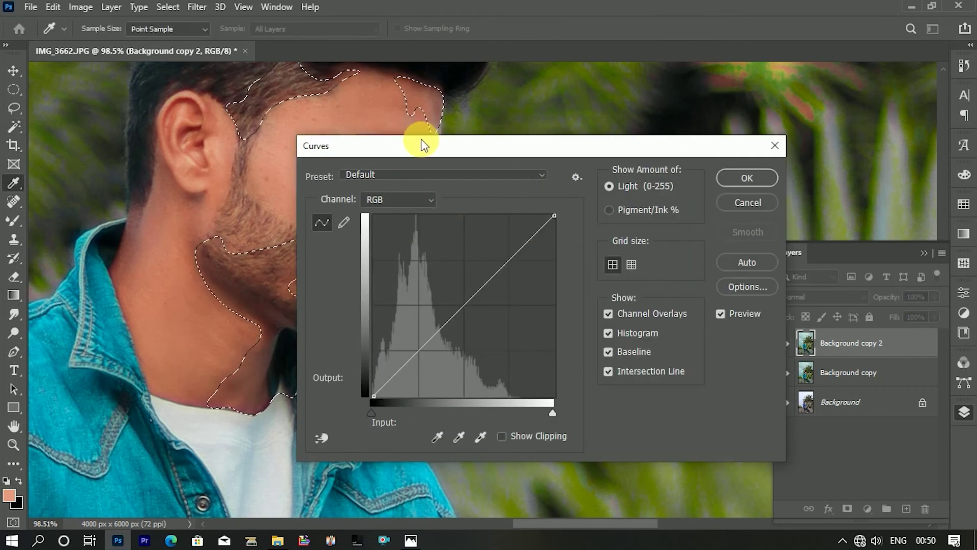
pyautogui.moveTo(422, 145); pyautogui.dragTo(658, 179)
pyautogui.click(669, 369)
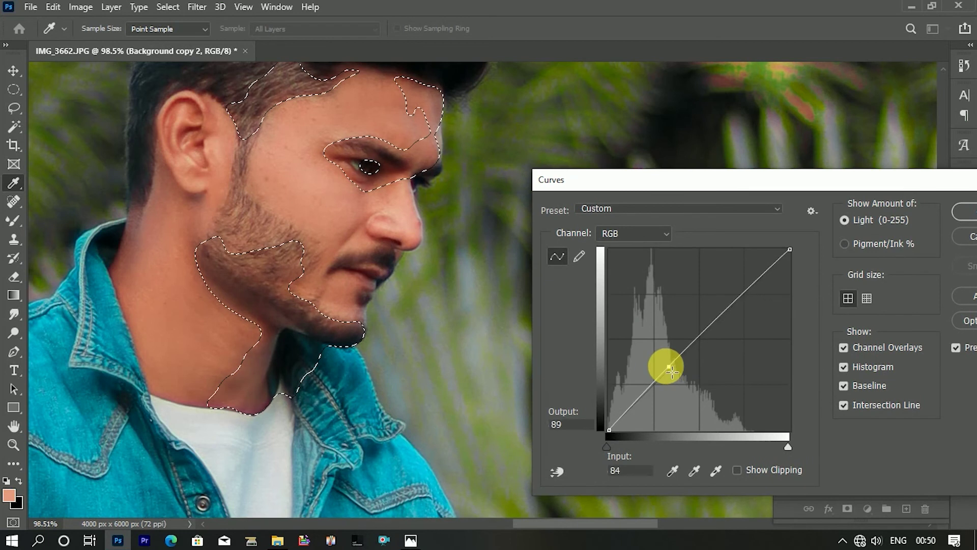
pyautogui.moveTo(793, 184); pyautogui.dragTo(707, 184)
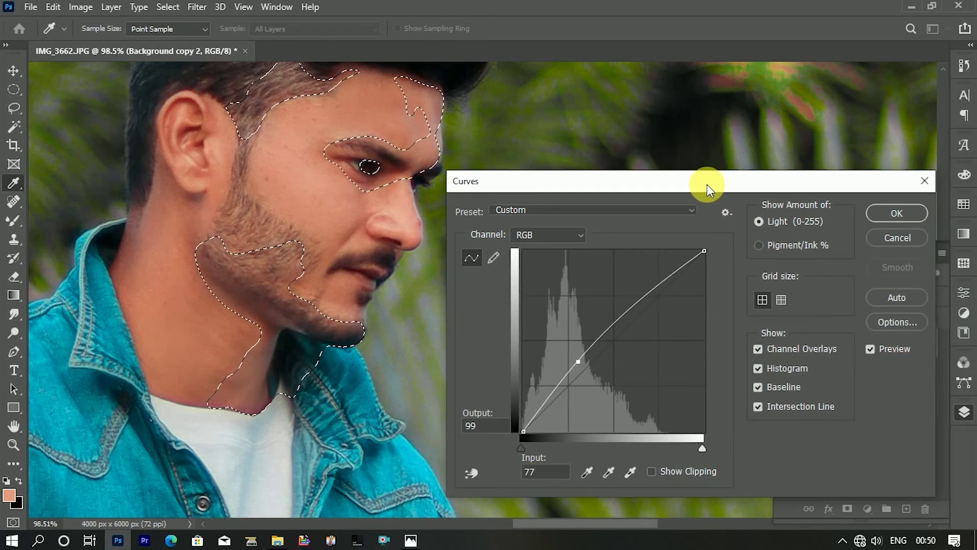
pyautogui.press('Return')
pyautogui.click(14, 108)
# Step: Deselect the face and compare the skin with and without the retouch
pyautogui.hotkey('ctrl', 'd')
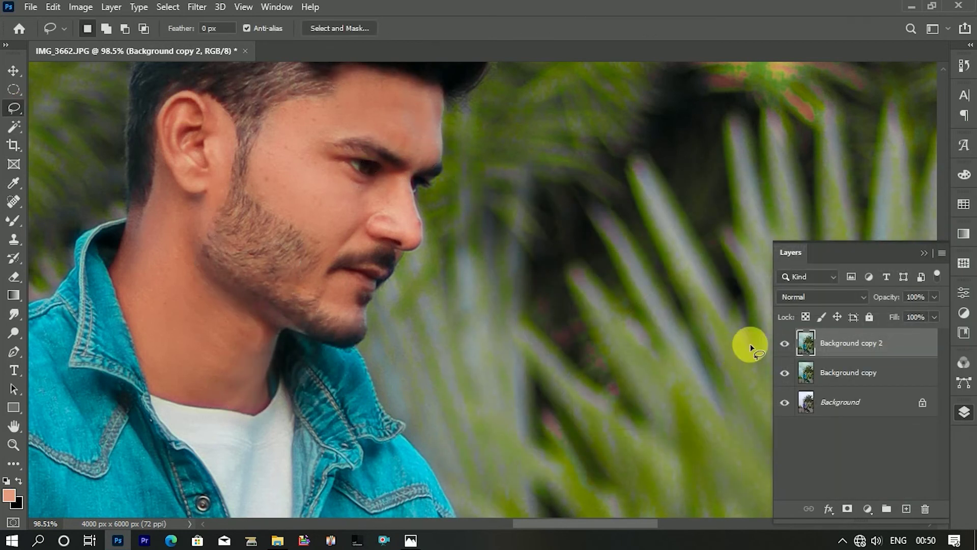
pyautogui.click(784, 343)
pyautogui.click(784, 343)
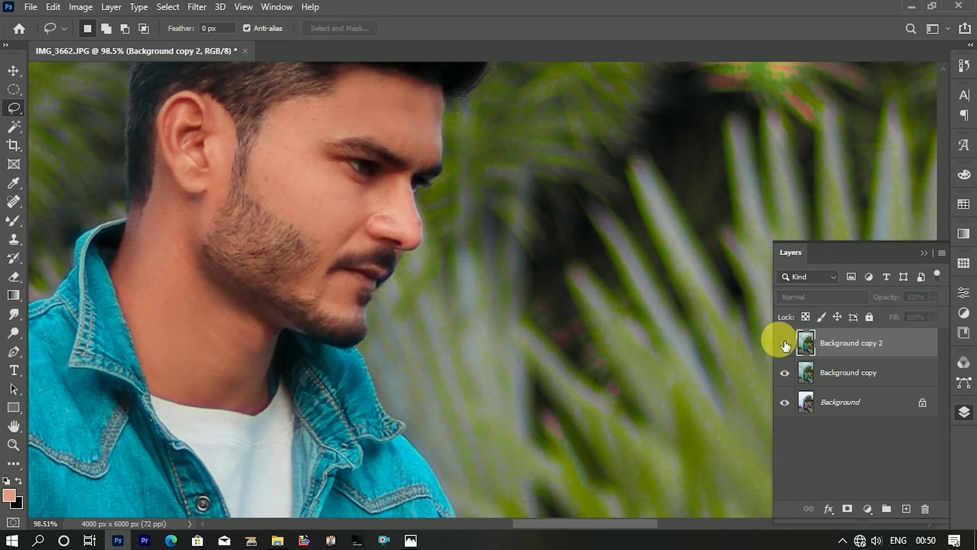
pyautogui.click(784, 343)
pyautogui.hotkey('ctrl', '0')
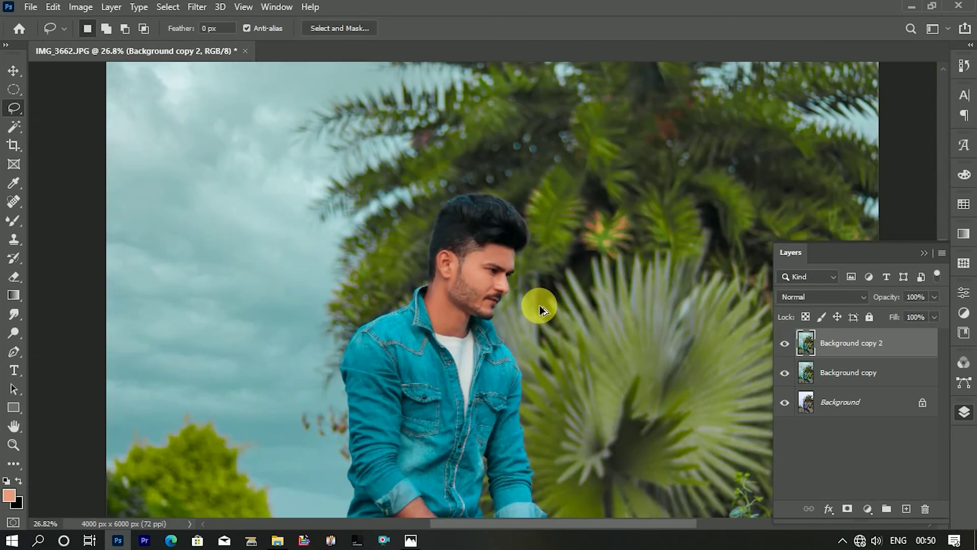
pyautogui.scroll(3, 575, 370)
pyautogui.scroll(3, 551, 353)
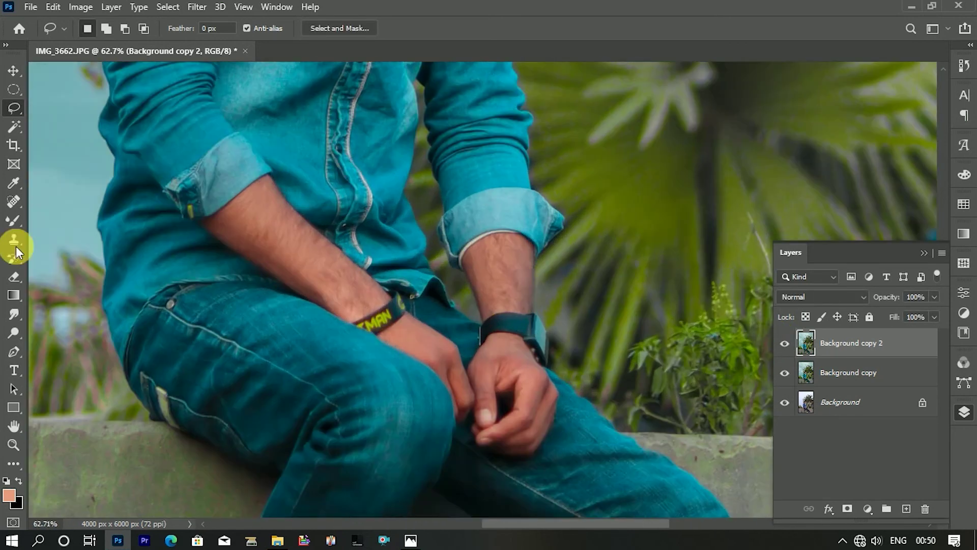
# Step: Magic Wand select both hands and the left forearm up to the elbow
pyautogui.click(14, 128)
pyautogui.click(512, 362)
pyautogui.click(530, 437)
pyautogui.click(508, 452)
pyautogui.click(416, 338)
pyautogui.click(308, 235)
pyautogui.click(260, 238)
pyautogui.click(229, 231)
pyautogui.click(214, 232)
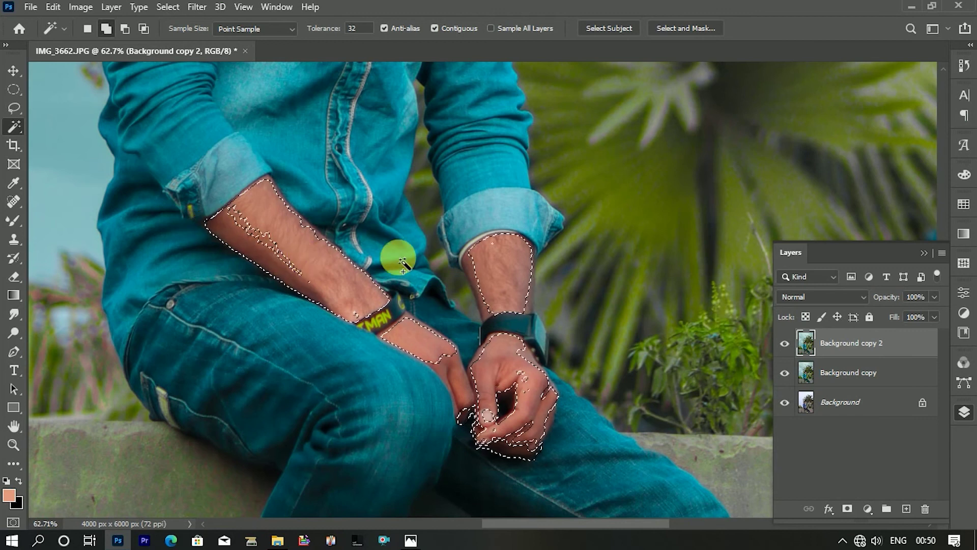
# Step: Feather the arm selection by 8 px and lift it slightly with Curves
pyautogui.rightClick(514, 298)
pyautogui.click(557, 405)
pyautogui.click(567, 167)
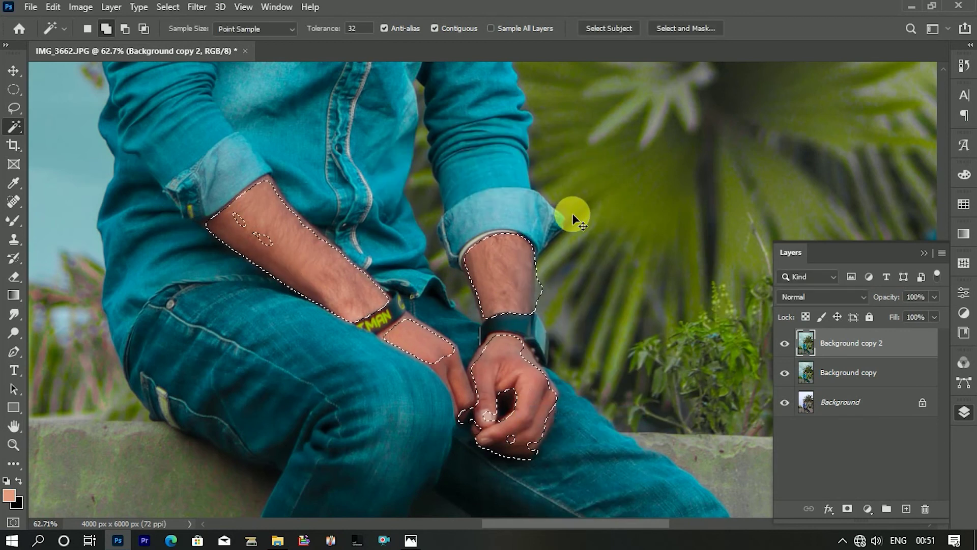
pyautogui.hotkey('ctrl', 'm')
pyautogui.moveTo(594, 360); pyautogui.dragTo(594, 352)
pyautogui.click(896, 213)
pyautogui.click(14, 108)
# Step: Merge the retouch down into Background copy and compare it against the original
pyautogui.click(784, 343)
pyautogui.click(784, 343)
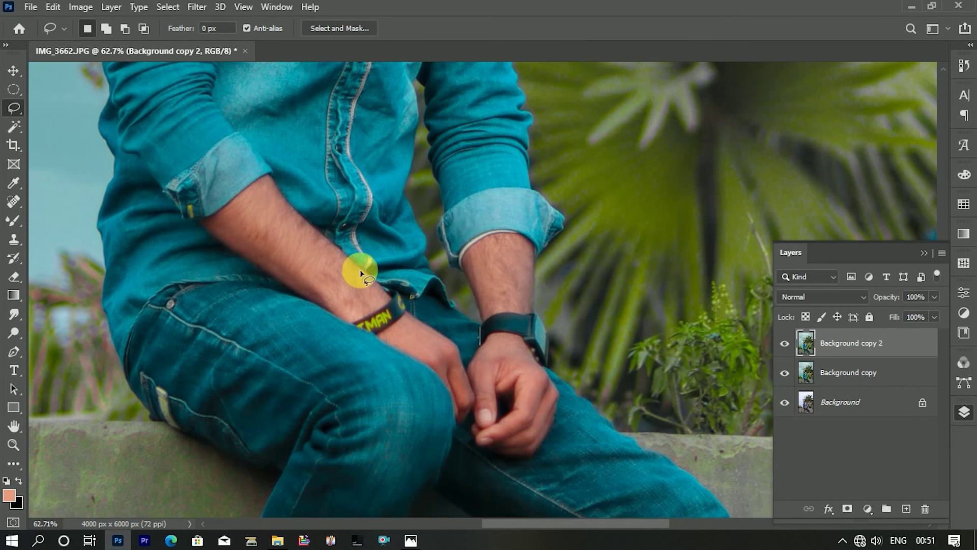
pyautogui.hotkey('ctrl', '0')
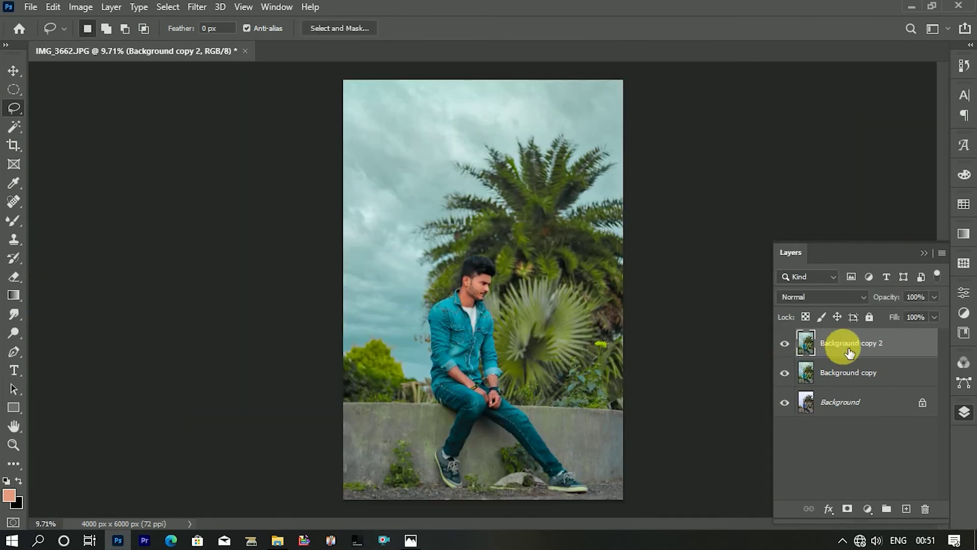
pyautogui.rightClick(840, 344)
pyautogui.click(682, 426)
pyautogui.click(786, 346)
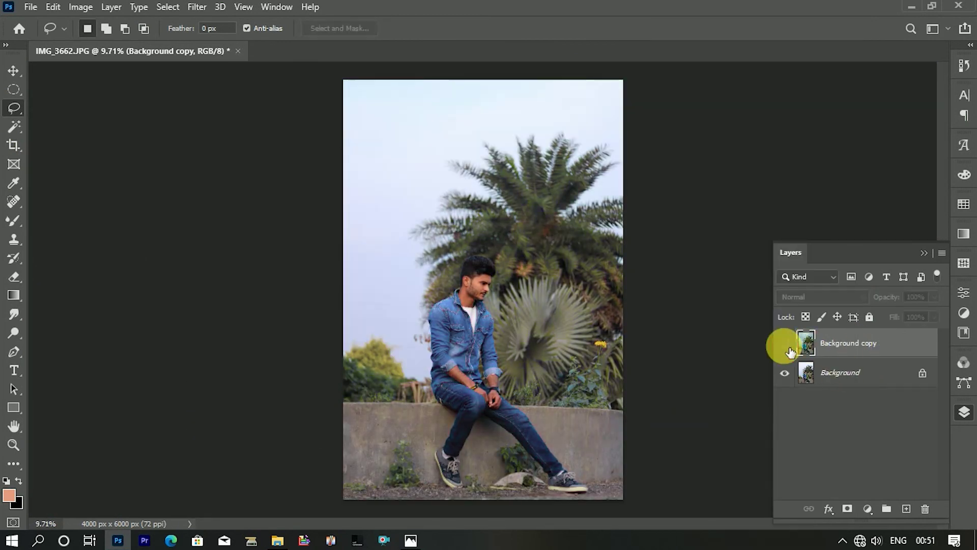
pyautogui.click(786, 346)
pyautogui.click(784, 343)
# Step: Add a Color Lookup layer and step through 3D LUT grades from 2Strip.look to Moonlight
pyautogui.click(868, 509)
pyautogui.click(854, 430)
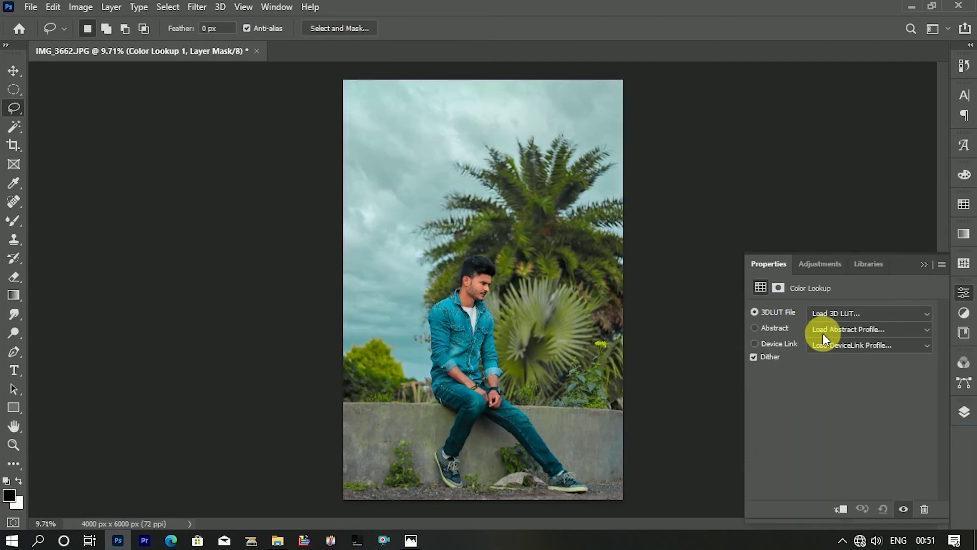
pyautogui.click(860, 314)
pyautogui.click(841, 59)
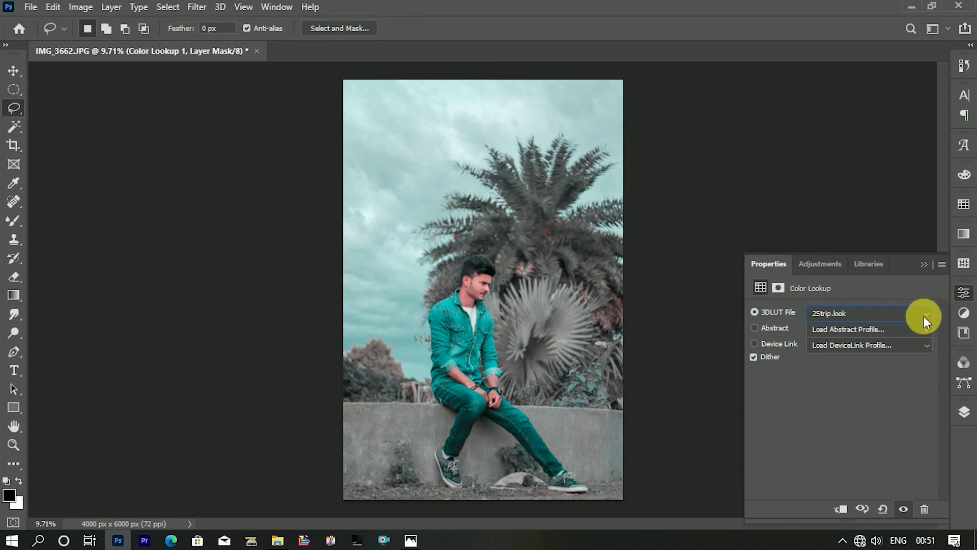
pyautogui.press('Down')
pyautogui.press('Down')
pyautogui.press('Down')
pyautogui.press('Down')
pyautogui.press('Down')
pyautogui.press('Down')
pyautogui.press('Down')
pyautogui.press('Down')
pyautogui.press('Down')
pyautogui.press('Down')
pyautogui.press('Down')
pyautogui.press('Down')
pyautogui.press('Down')
pyautogui.press('Down')
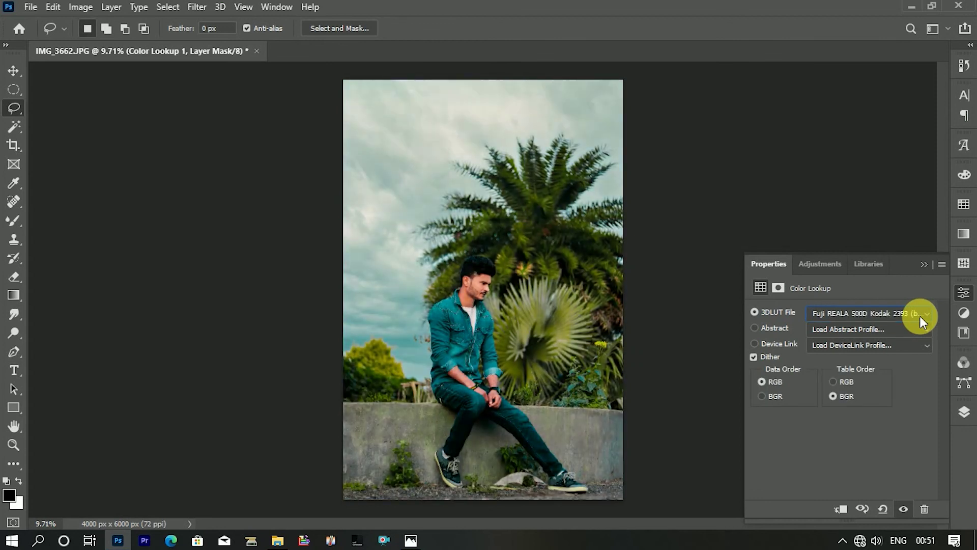
pyautogui.press('Down')
pyautogui.press('Down')
pyautogui.press('Down')
pyautogui.press('Down')
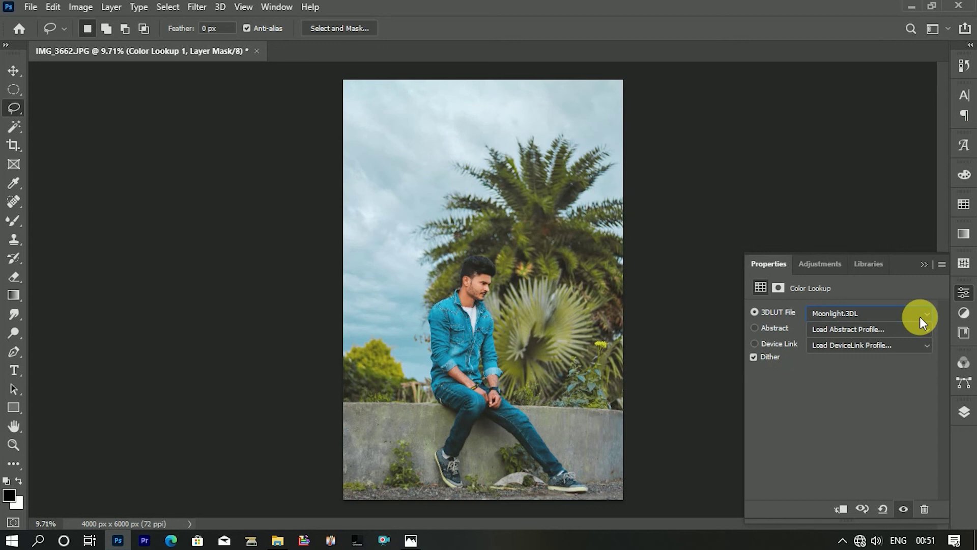
pyautogui.press('Up')
pyautogui.press('Down')
pyautogui.press('Down')
pyautogui.press('Down')
pyautogui.press('Down')
pyautogui.press('Down')
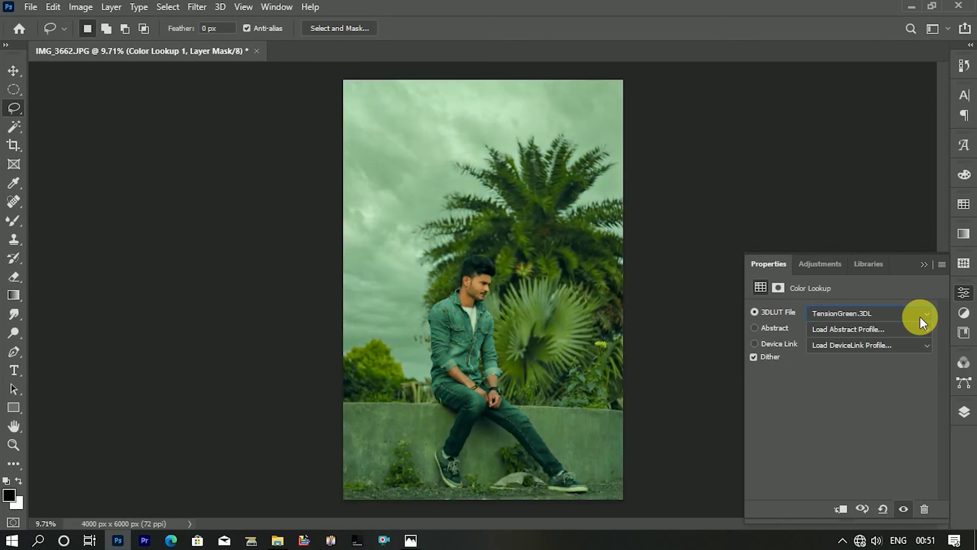
# Step: Delete the Color Lookup 1 layer
pyautogui.click(924, 264)
pyautogui.click(963, 411)
pyautogui.moveTo(923, 346); pyautogui.dragTo(925, 510)
# Step: Open the photoshop\logo design folder on drive D in File Explorer
pyautogui.click(917, 7)
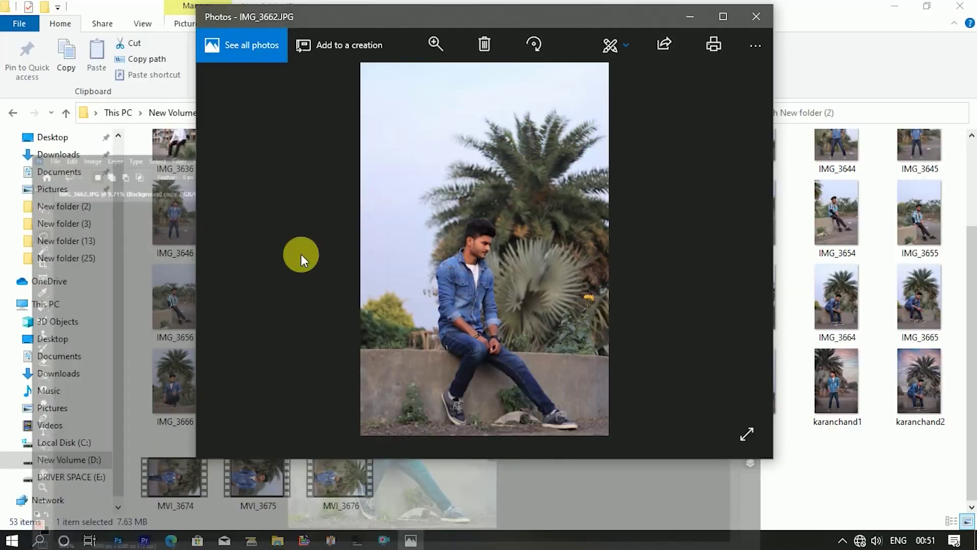
pyautogui.click(762, 14)
pyautogui.click(53, 460)
pyautogui.doubleClick(561, 175)
pyautogui.doubleClick(557, 172)
pyautogui.doubleClick(326, 173)
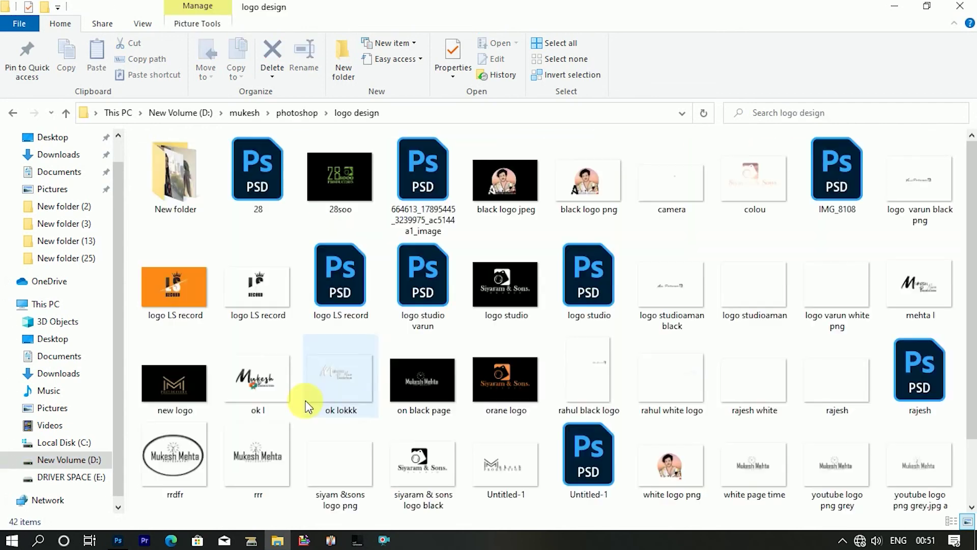
# Step: Place the 'ok lokkk' logo on the photo over the left bushes and commit it
pyautogui.click(341, 376)
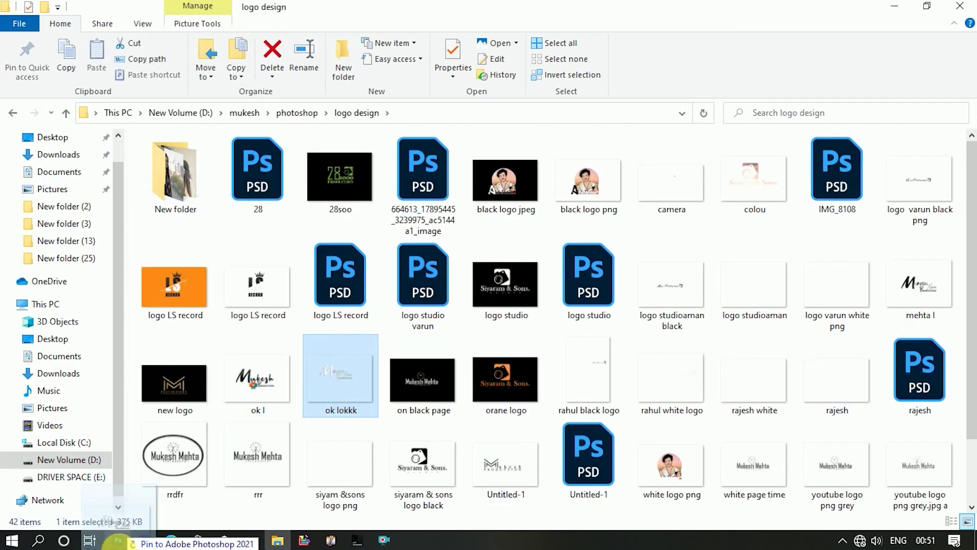
pyautogui.moveTo(117, 539); pyautogui.dragTo(508, 304)
pyautogui.moveTo(561, 370)
pyautogui.mouseDown()
pyautogui.moveTo(367, 368)
pyautogui.moveTo(376, 380)
pyautogui.moveTo(397, 374)
pyautogui.moveTo(380, 365)
pyautogui.moveTo(389, 363)
pyautogui.mouseUp()
pyautogui.click(684, 29)
# Step: Drag the second logo, mehta l, onto the photo
pyautogui.click(911, 6)
pyautogui.click(916, 282)
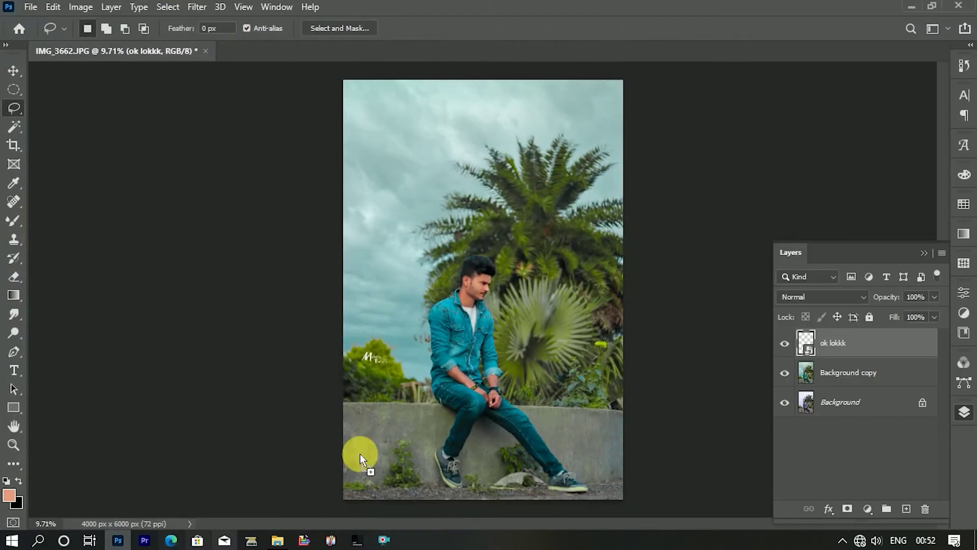
pyautogui.moveTo(87, 540)
pyautogui.mouseDown()
pyautogui.moveTo(438, 327)
pyautogui.moveTo(573, 422)
pyautogui.mouseUp()
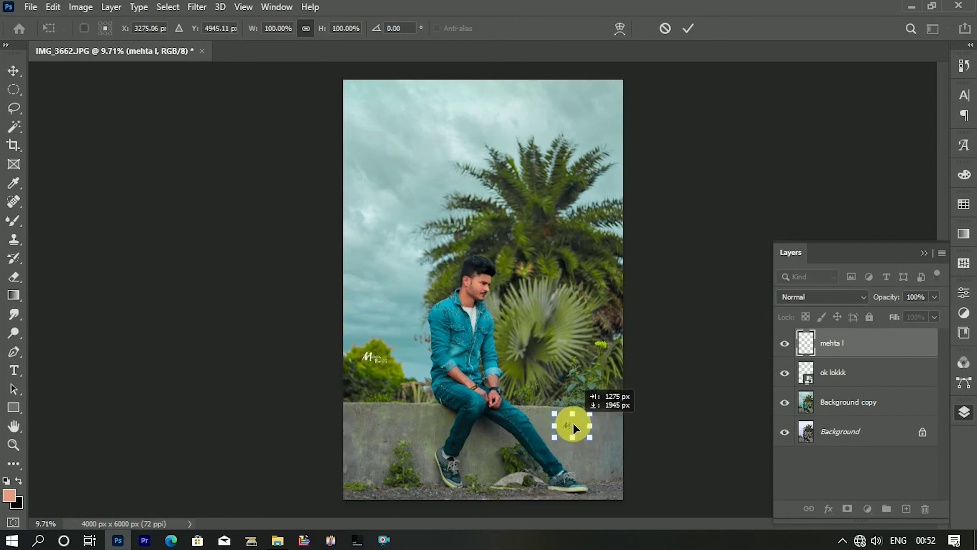
# Step: Enlarge the mehta l logo to about 147%, commit it, and zoom in to inspect
pyautogui.moveTo(590, 413); pyautogui.dragTo(609, 401)
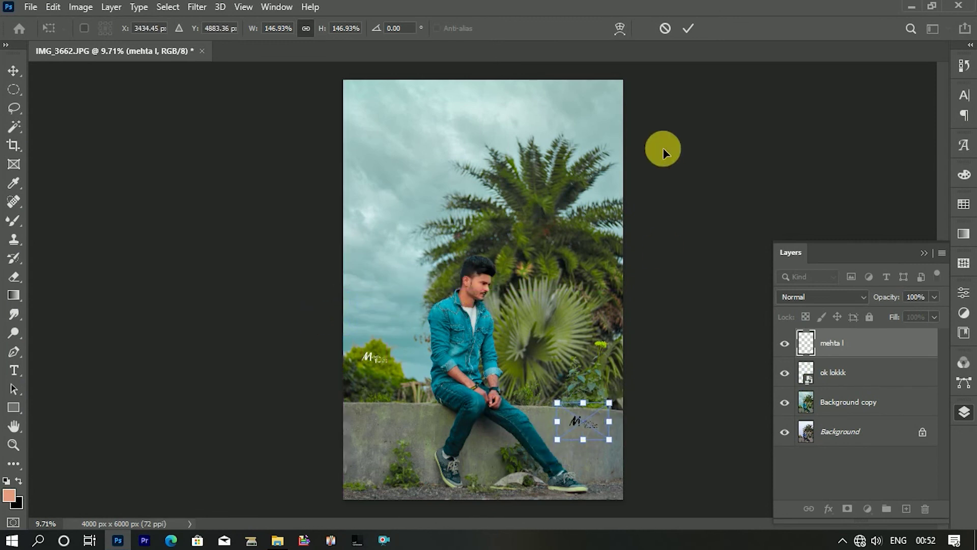
pyautogui.click(686, 31)
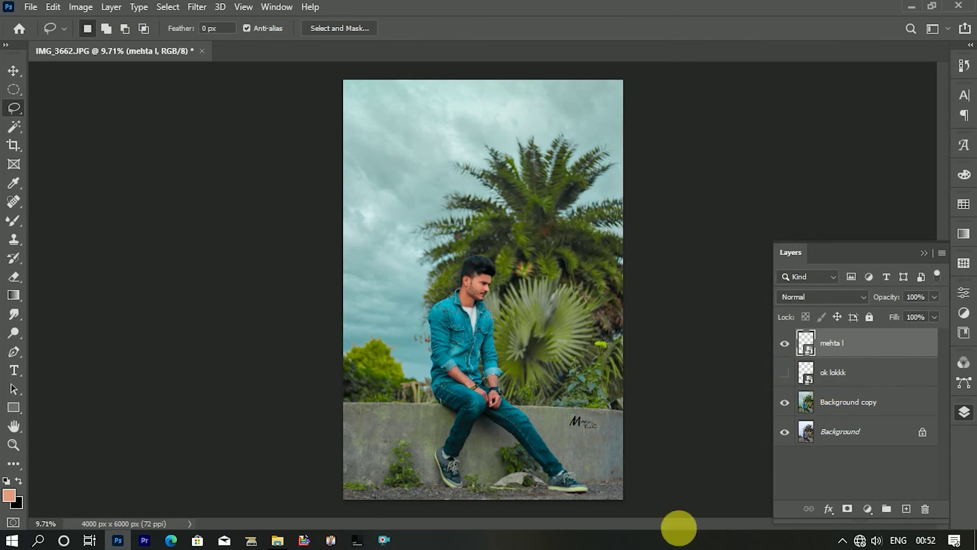
pyautogui.click(9, 450)
pyautogui.moveTo(609, 425); pyautogui.dragTo(582, 453)
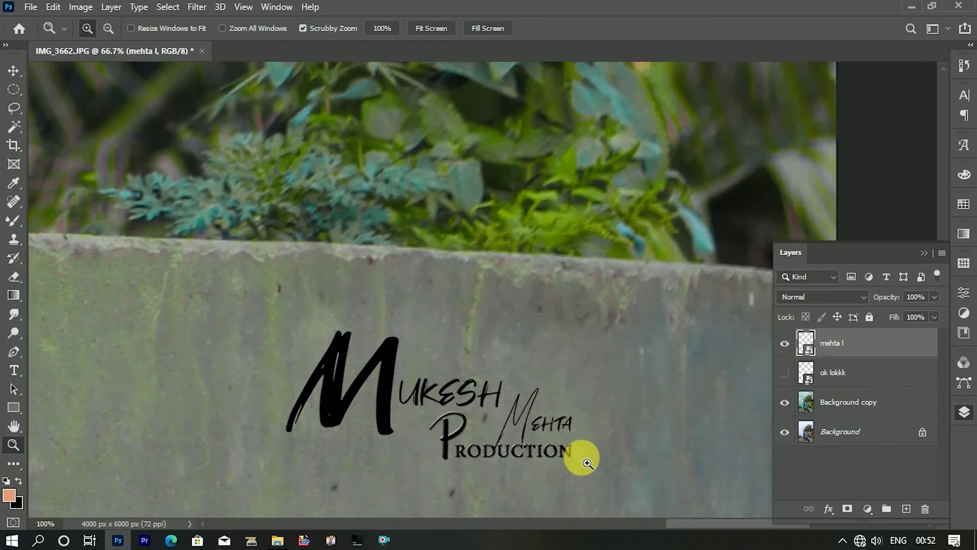
pyautogui.rightClick(582, 372)
pyautogui.click(620, 378)
pyautogui.moveTo(626, 430)
pyautogui.mouseDown()
pyautogui.moveTo(578, 460)
pyautogui.moveTo(595, 462)
pyautogui.mouseUp()
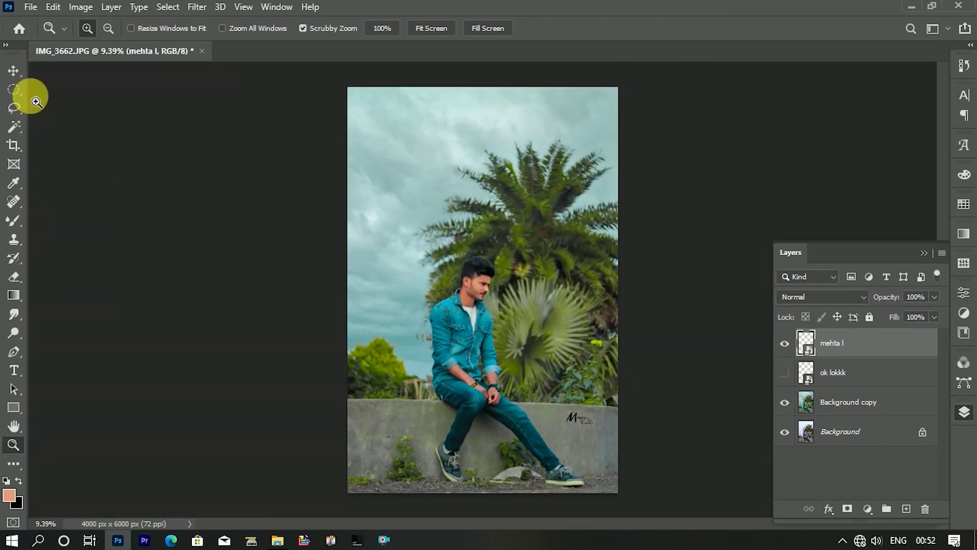
# Step: Move the logo from the wall to the left sky, then zoom in on the face
pyautogui.press('v')
pyautogui.moveTo(576, 424)
pyautogui.mouseDown()
pyautogui.moveTo(520, 416)
pyautogui.moveTo(388, 330)
pyautogui.mouseUp()
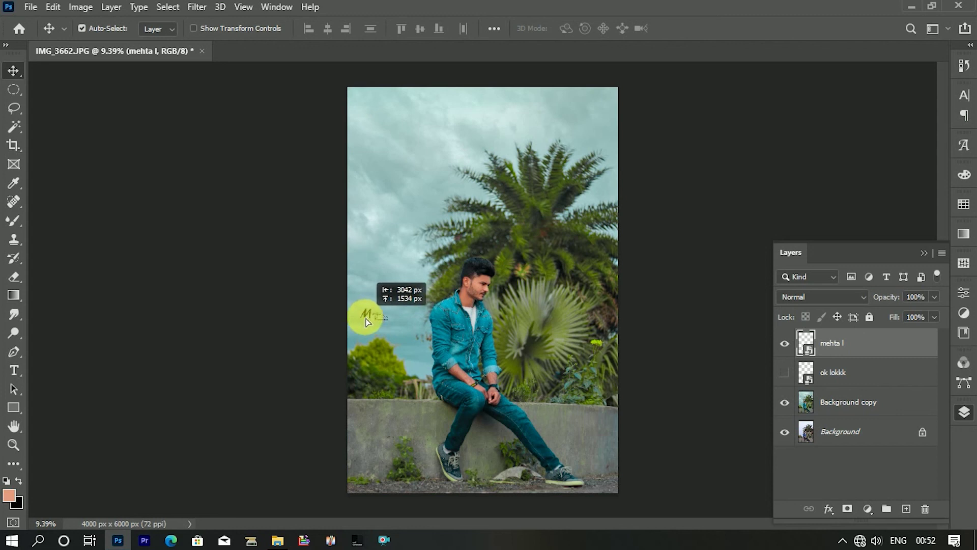
pyautogui.click(14, 444)
pyautogui.moveTo(480, 296)
pyautogui.mouseDown()
pyautogui.moveTo(514, 251)
pyautogui.moveTo(328, 251)
pyautogui.mouseUp()
pyautogui.rightClick(514, 252)
pyautogui.click(785, 346)
pyautogui.moveTo(478, 301); pyautogui.dragTo(672, 468)
# Step: Duplicate Background copy and apply Imagenomic Portraiture 3 strong smoothing to the new layer
pyautogui.moveTo(893, 405); pyautogui.dragTo(906, 508)
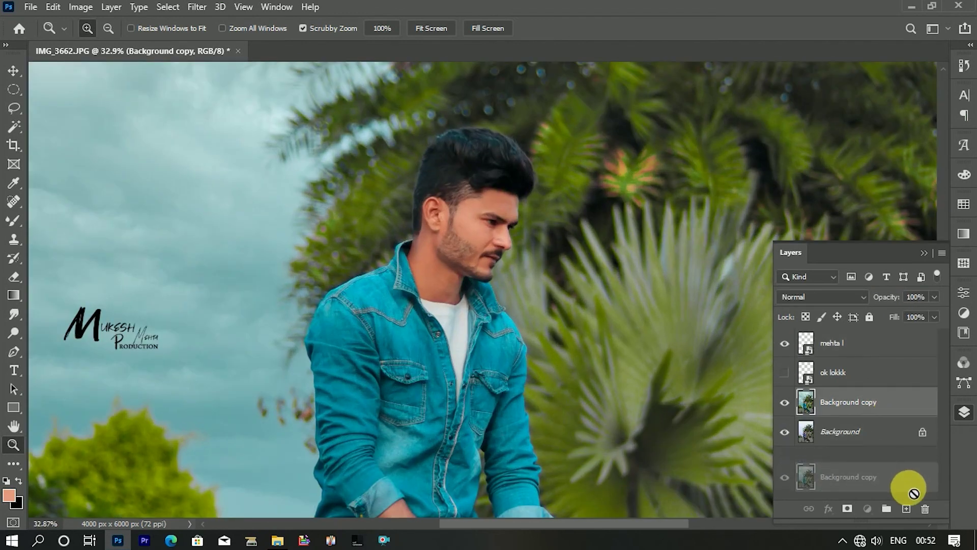
pyautogui.click(209, 14)
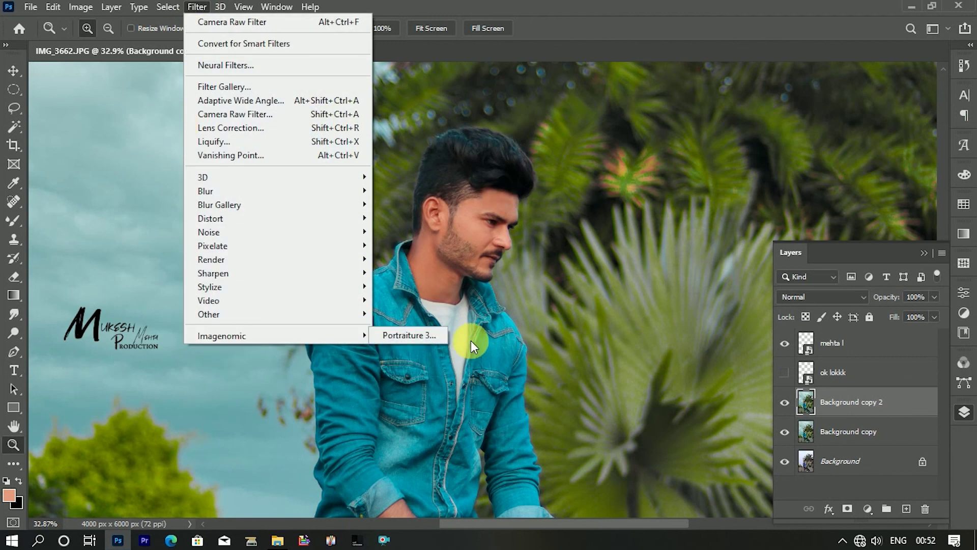
pyautogui.click(442, 336)
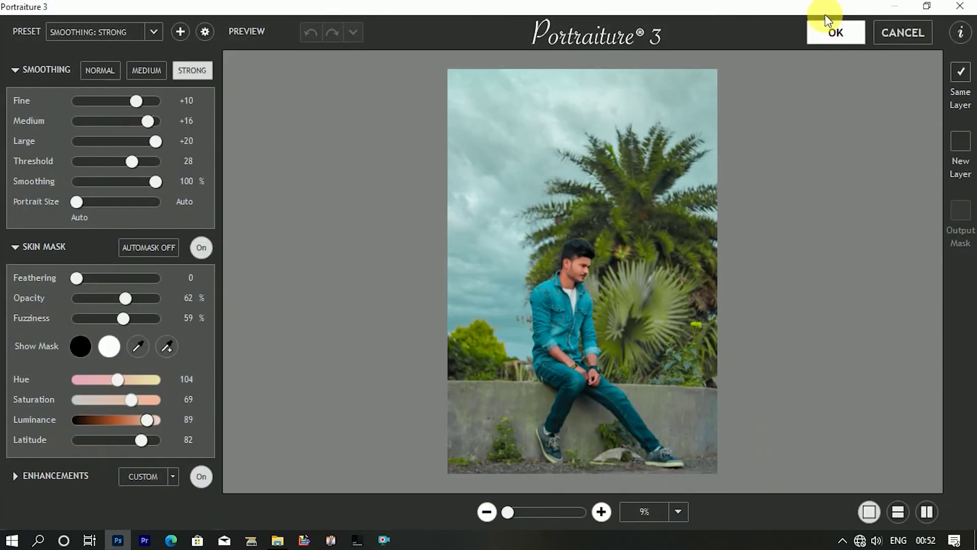
pyautogui.click(834, 35)
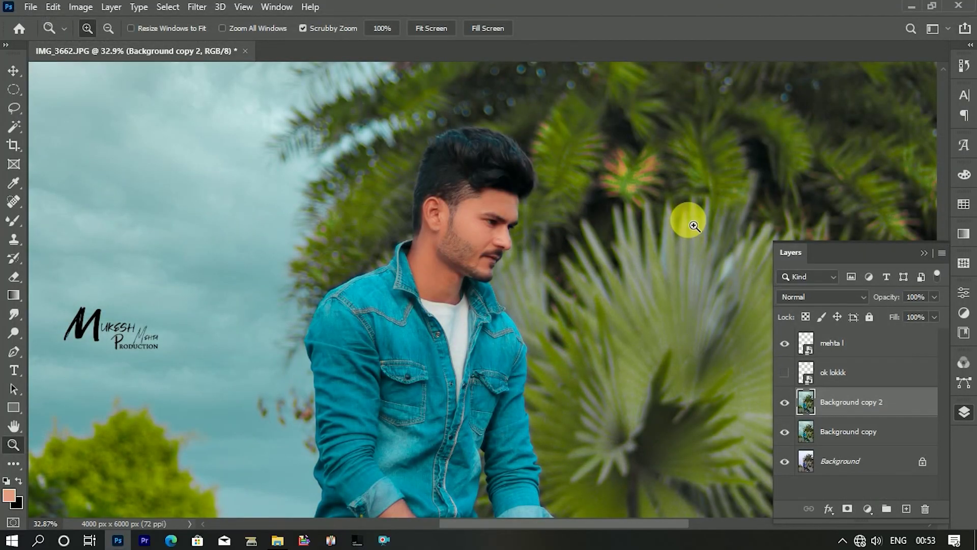
pyautogui.moveTo(694, 225)
pyautogui.mouseDown()
pyautogui.moveTo(694, 215)
pyautogui.moveTo(61, 291)
pyautogui.mouseUp()
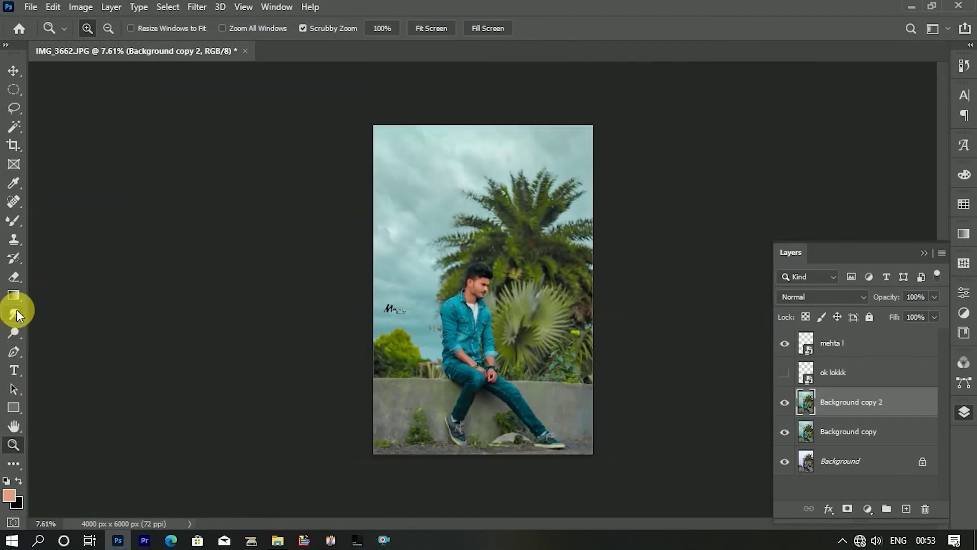
pyautogui.click(14, 276)
# Step: Add an inverted layer mask to the smoothed layer, with white as the brush colour
pyautogui.click(848, 509)
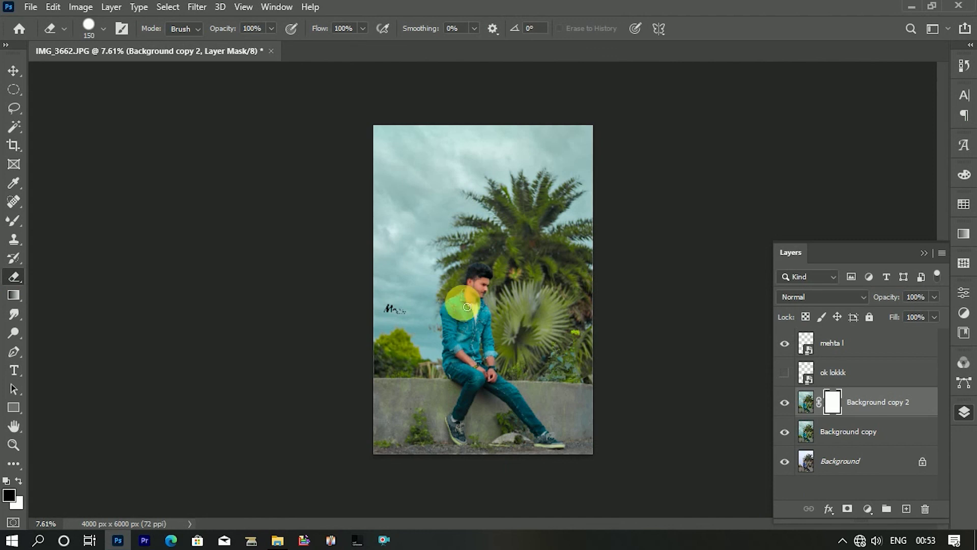
pyautogui.click(19, 481)
pyautogui.press(']')
pyautogui.press(']')
pyautogui.press(']')
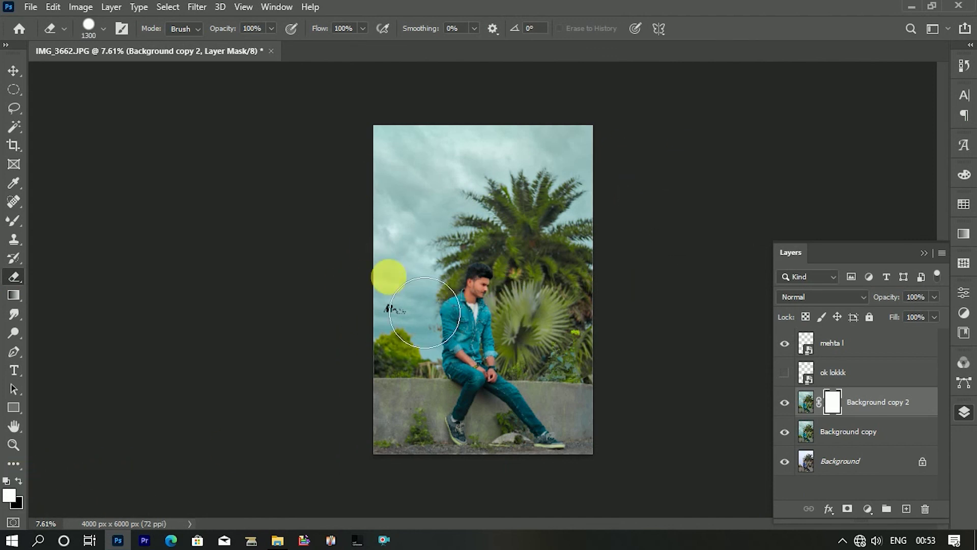
pyautogui.hotkey('ctrl', 'i')
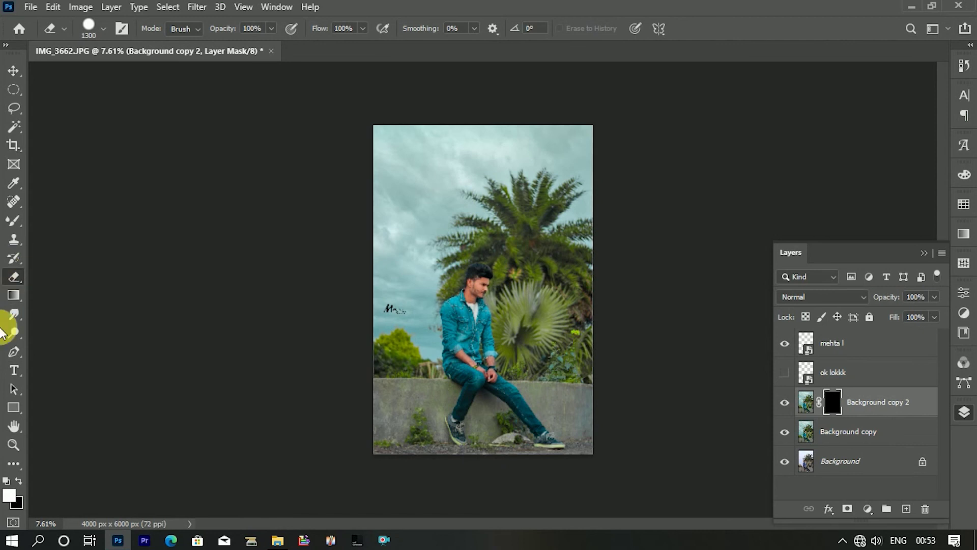
pyautogui.click(14, 444)
pyautogui.moveTo(480, 305)
pyautogui.mouseDown()
pyautogui.moveTo(435, 303)
pyautogui.moveTo(549, 360)
pyautogui.mouseUp()
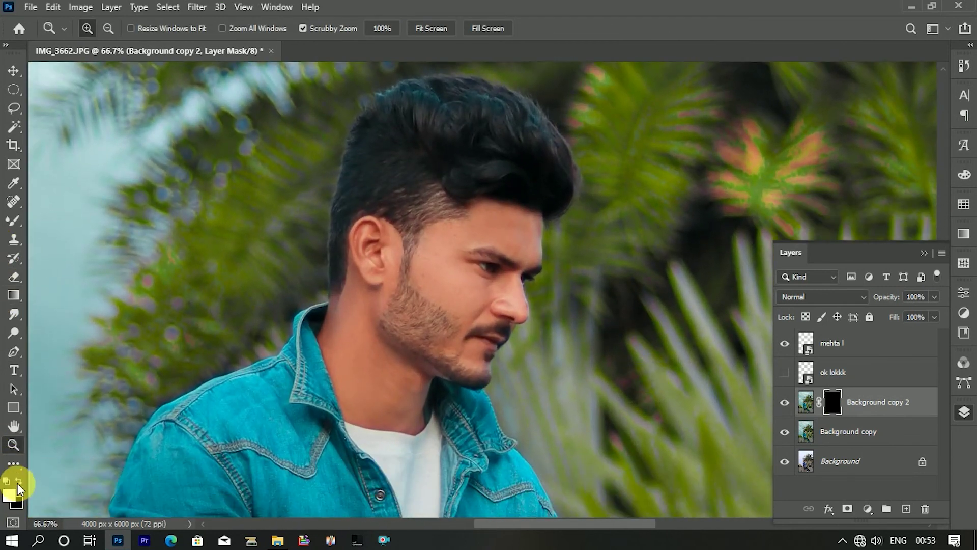
# Step: Paint the smoothing back onto the man's face, cheek and chin skin
pyautogui.click(12, 277)
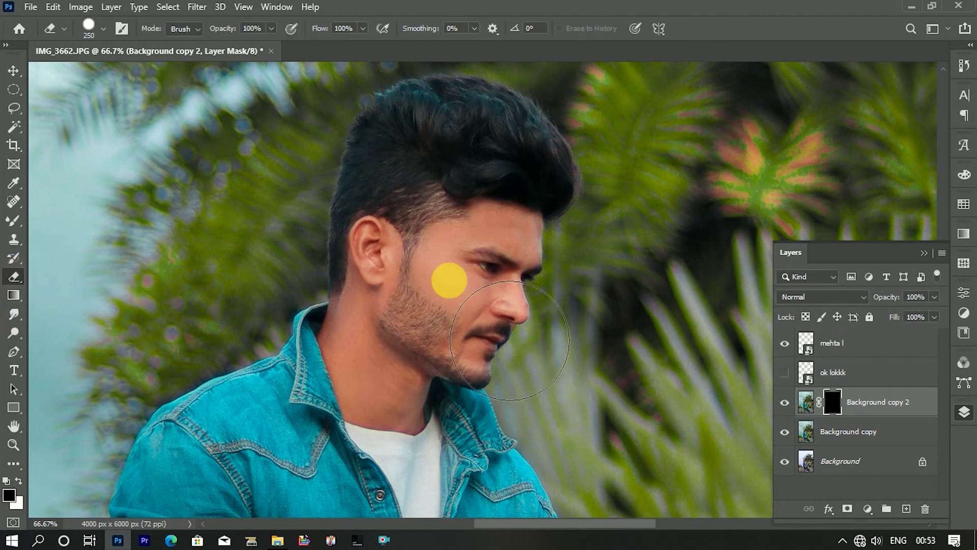
pyautogui.click(497, 266)
pyautogui.press('[')
pyautogui.press('[')
pyautogui.moveTo(389, 451)
pyautogui.mouseDown()
pyautogui.moveTo(442, 445)
pyautogui.moveTo(512, 415)
pyautogui.mouseUp()
pyautogui.scroll(-5, 475, 389)
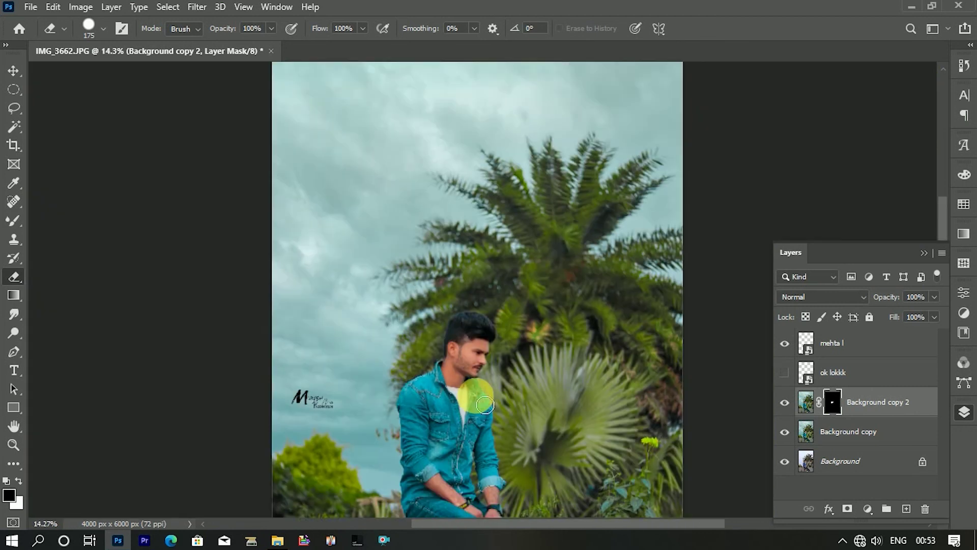
pyautogui.scroll(2, 475, 421)
pyautogui.scroll(4, 503, 312)
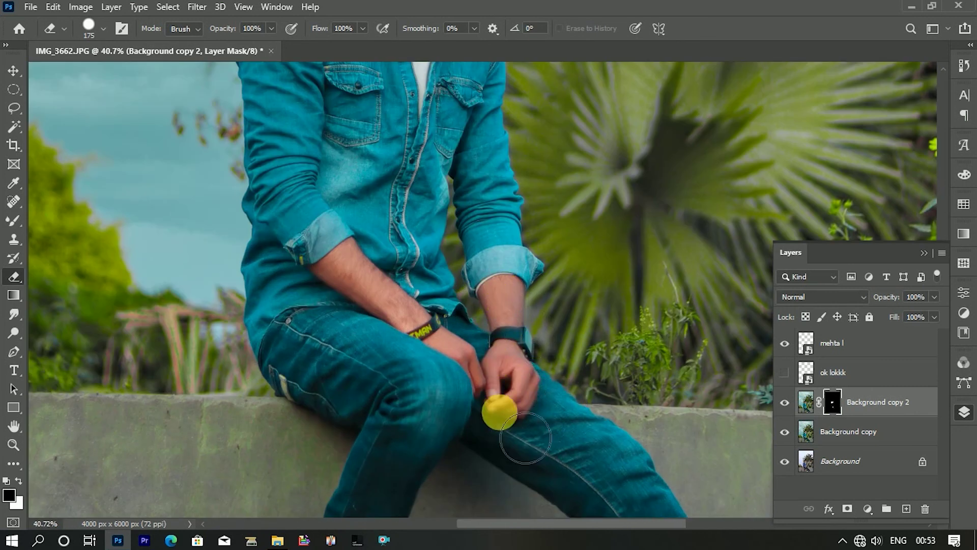
pyautogui.scroll(2, 475, 380)
pyautogui.scroll(3, 475, 381)
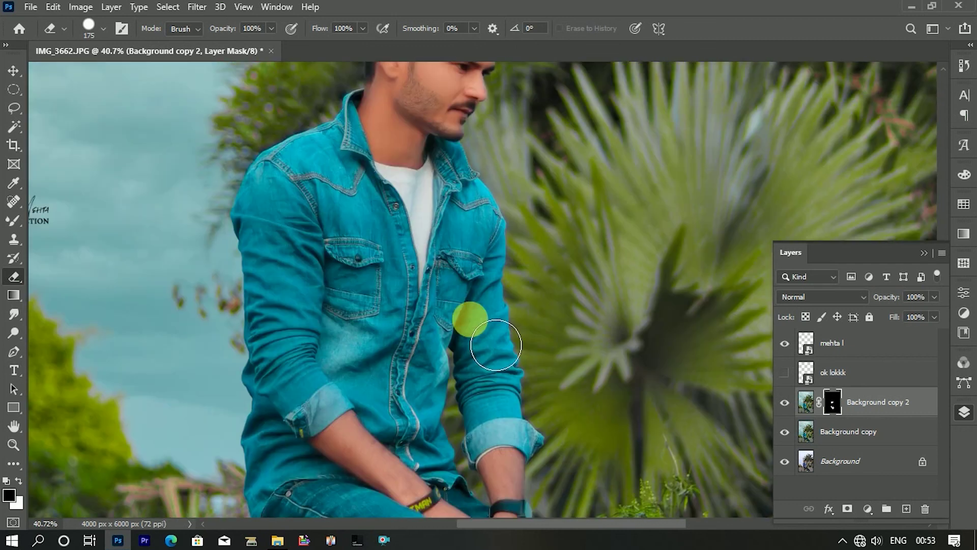
pyautogui.scroll(3, 469, 318)
pyautogui.scroll(2, 436, 307)
# Step: Set the smoothed layer to 65% opacity, hide the mehta l logo, and Merge Down
pyautogui.click(784, 405)
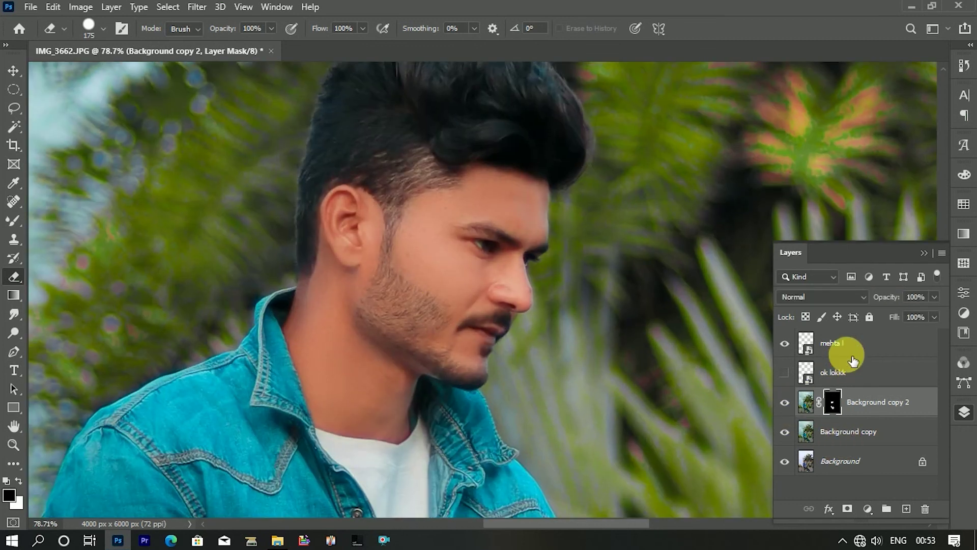
pyautogui.click(912, 312)
pyautogui.scroll(-5, 617, 371)
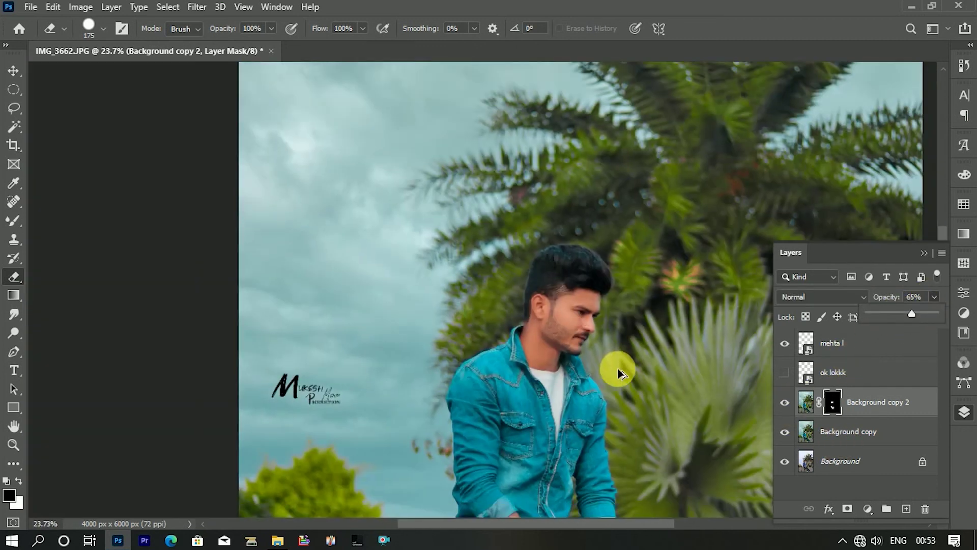
pyautogui.scroll(-3, 655, 430)
pyautogui.click(784, 343)
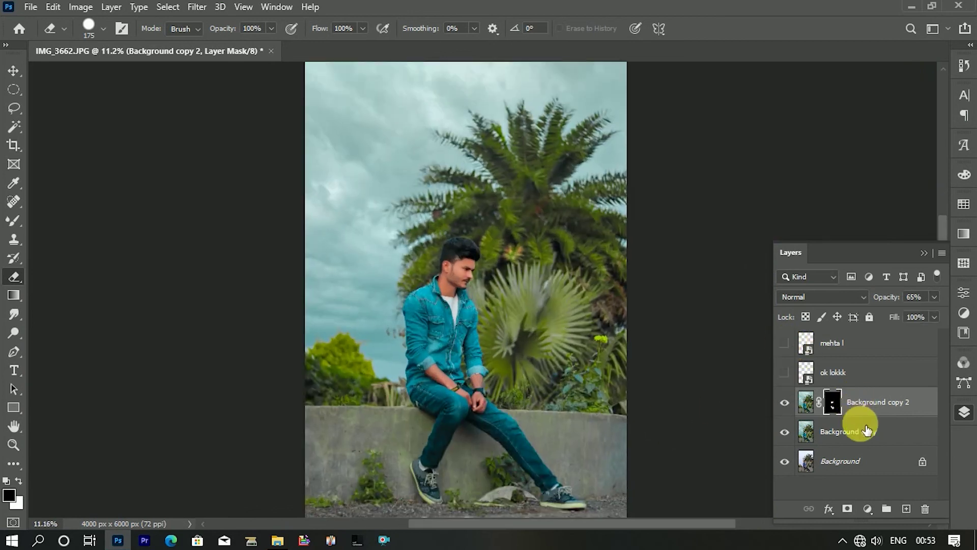
pyautogui.rightClick(869, 442)
pyautogui.click(698, 424)
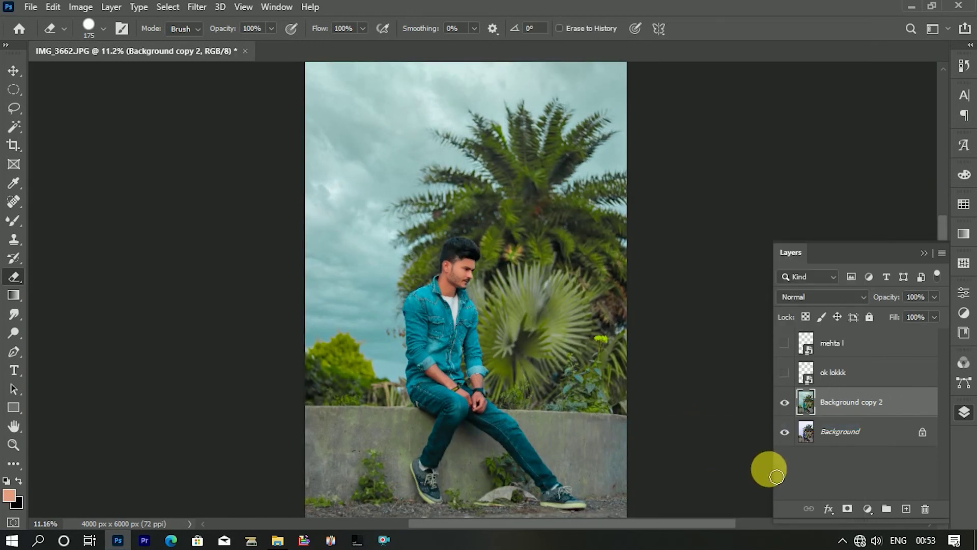
# Step: Save a High-quality JPEG copy of the photo under a new name in New folder (2)
pyautogui.hotkey('ctrl', 's')
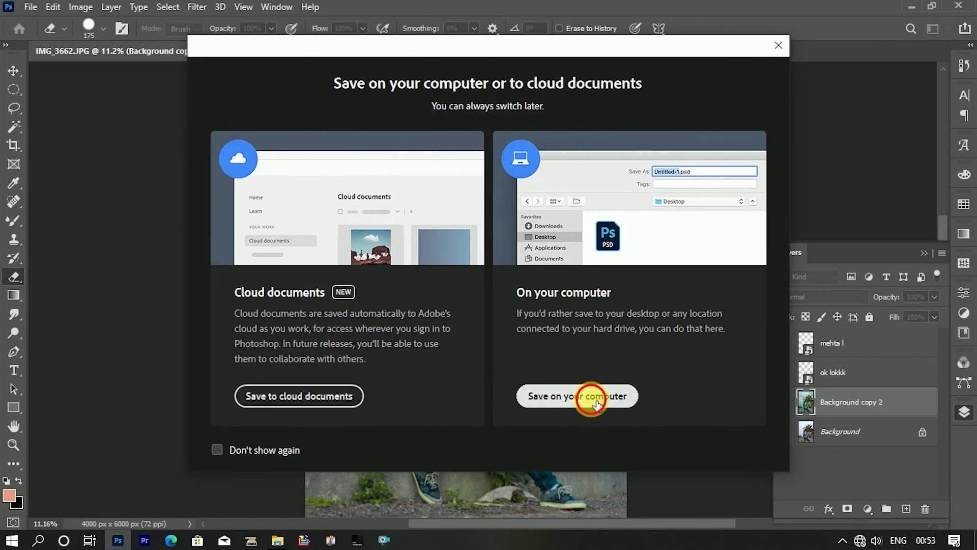
pyautogui.click(580, 397)
pyautogui.click(170, 288)
pyautogui.click(152, 406)
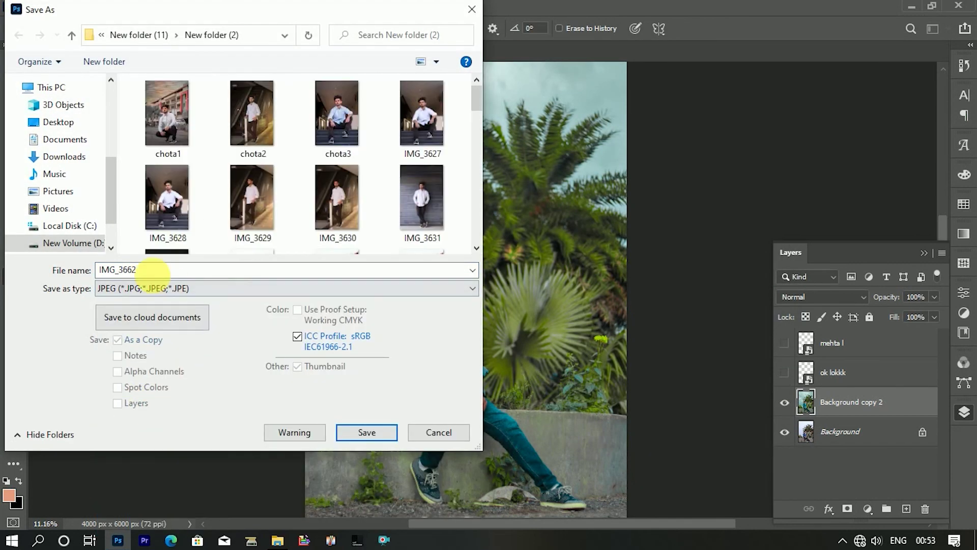
pyautogui.write('karanchand')
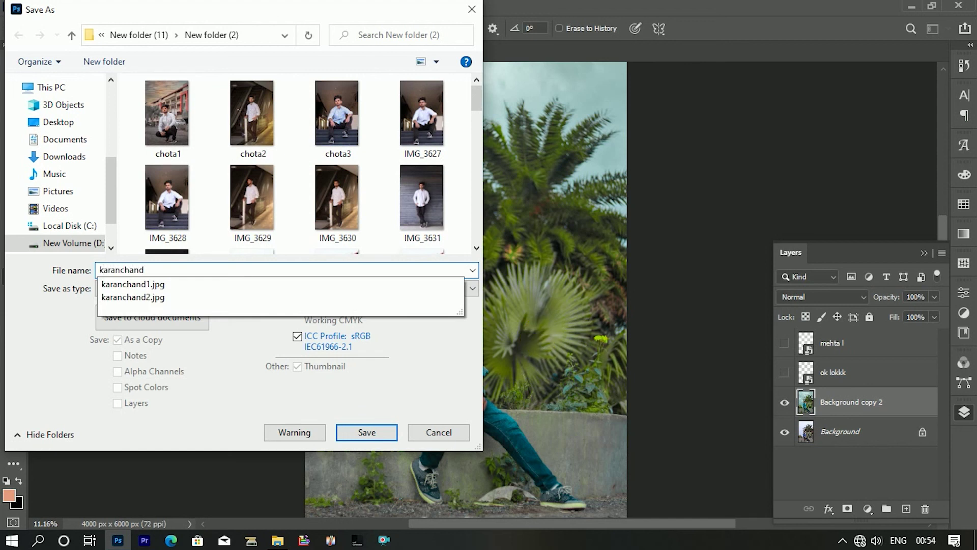
pyautogui.press('Return')
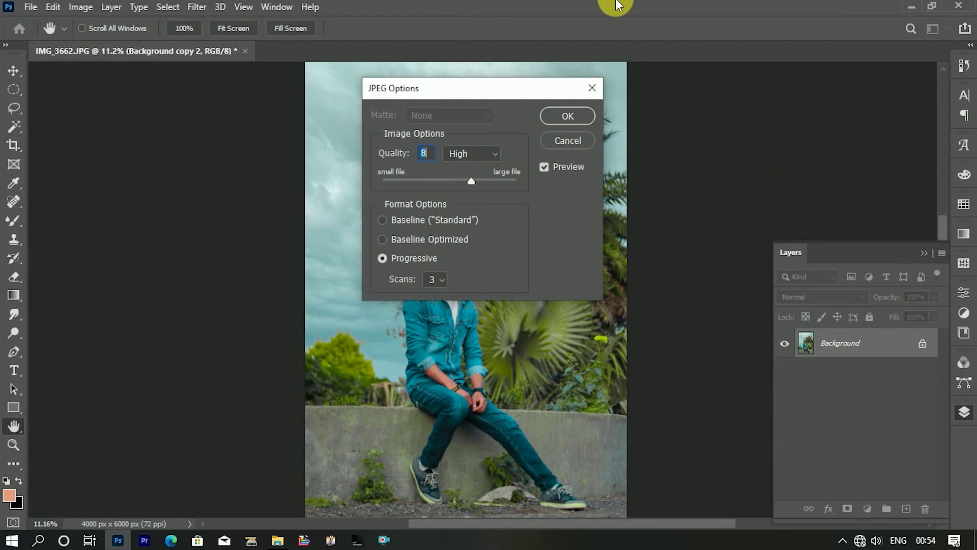
pyautogui.click(575, 116)
pyautogui.click(246, 50)
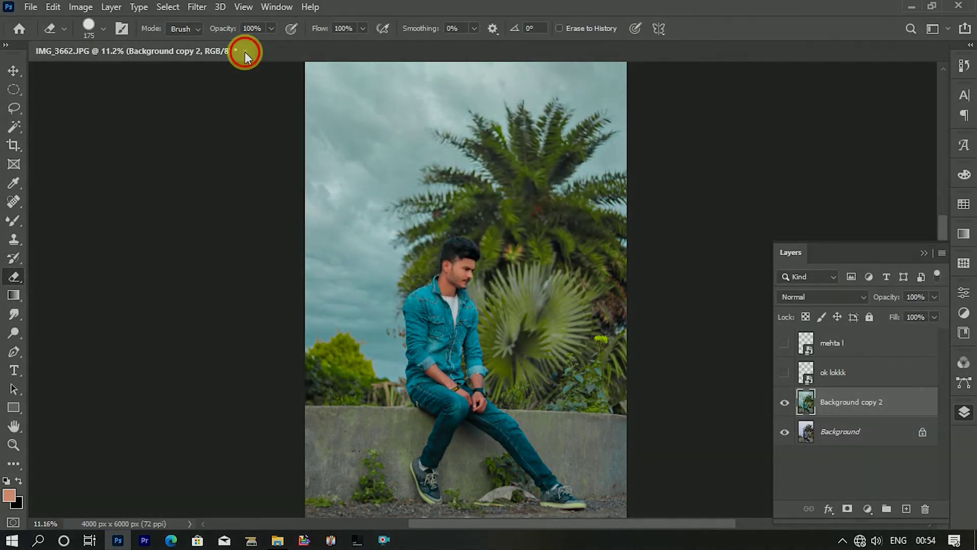